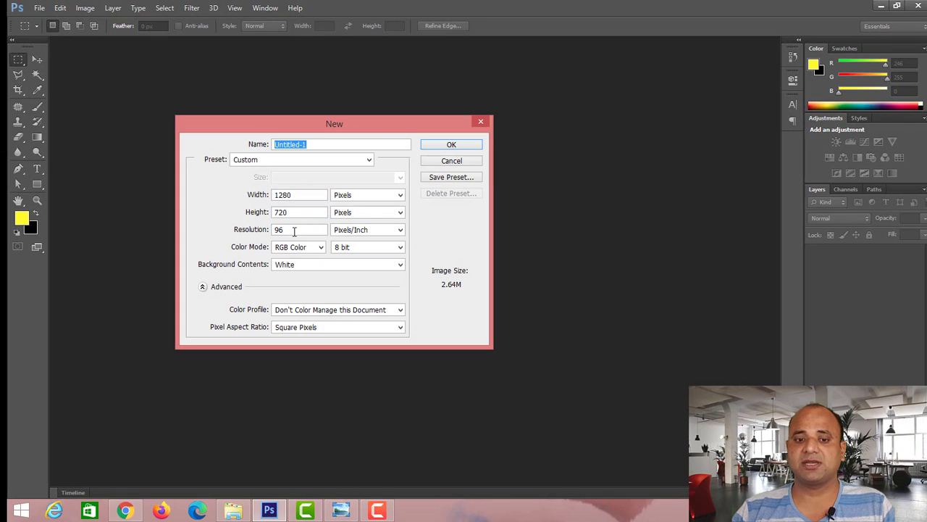
# - Create the 1280×720 px document at 96 ppi in RGB Color with a white background
pyautogui.click(294, 231)
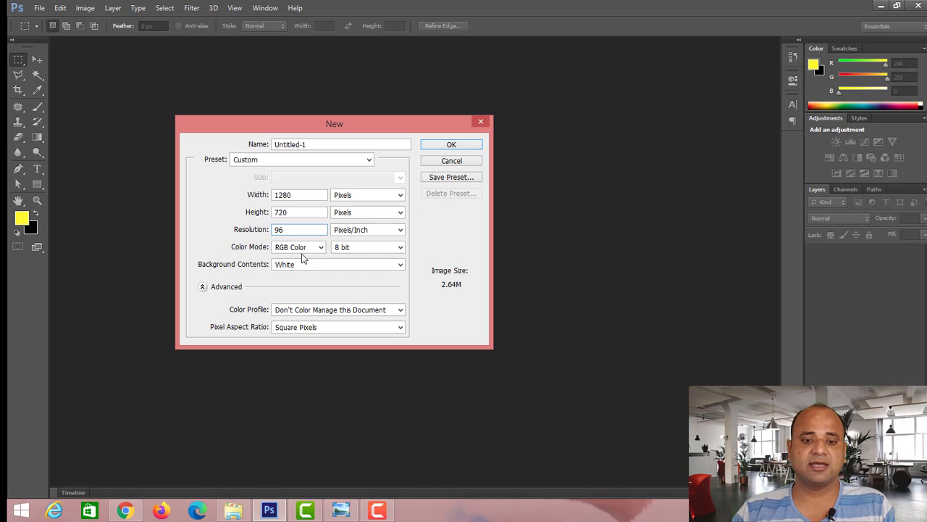
pyautogui.click(308, 248)
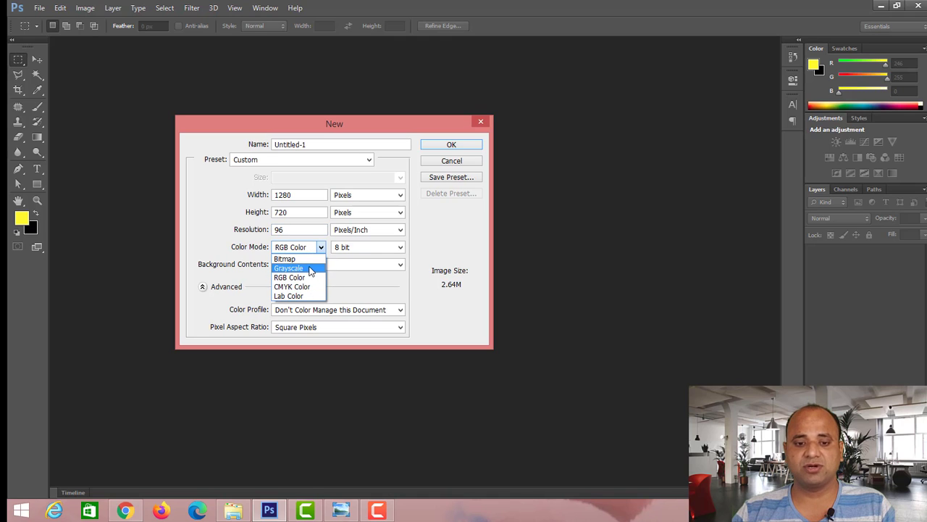
pyautogui.click(310, 278)
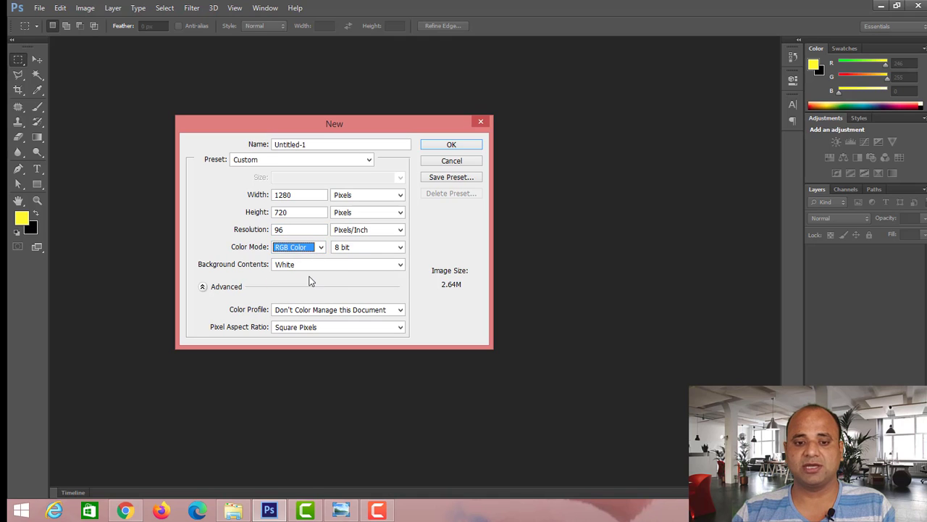
pyautogui.click(462, 146)
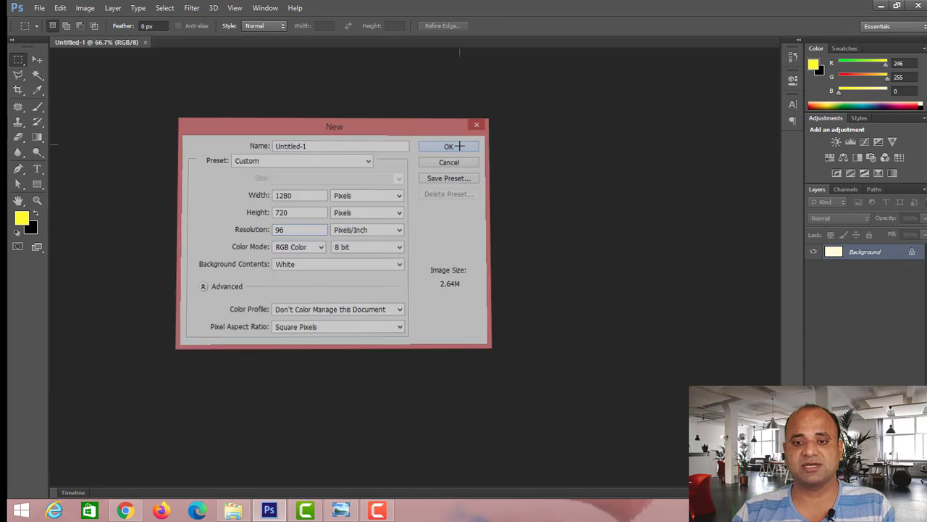
# - Float the document window to the workspace centre and fill the canvas with black
pyautogui.moveTo(102, 42); pyautogui.dragTo(192, 88)
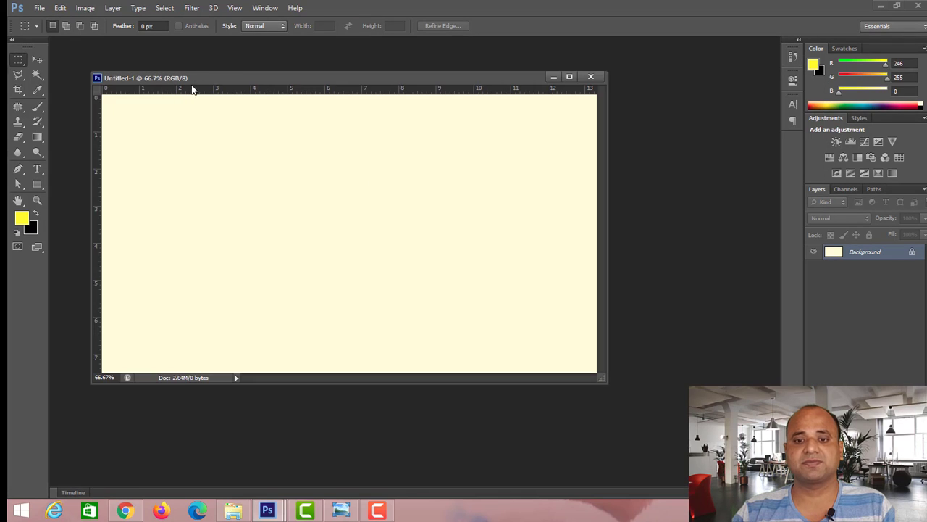
pyautogui.moveTo(247, 78); pyautogui.dragTo(321, 95)
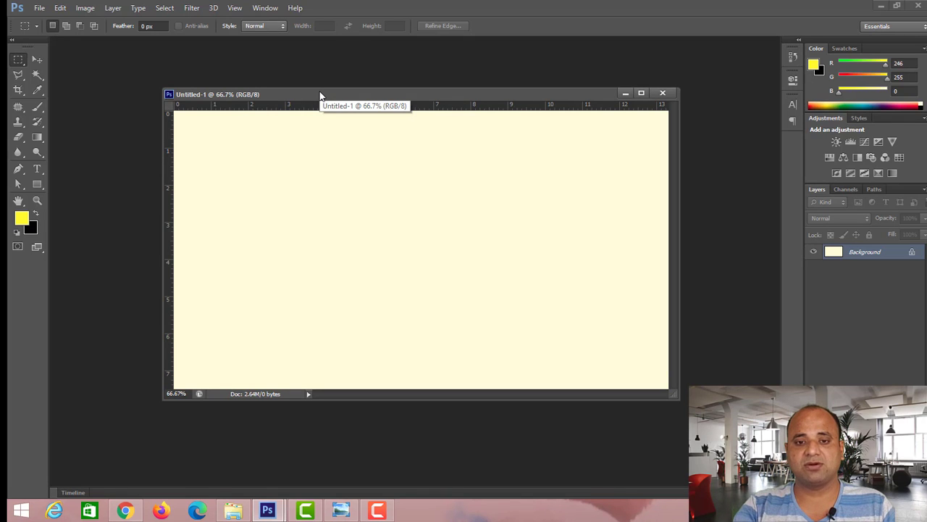
pyautogui.hotkey('ctrl', 'BackSpace')
# - Type a cream letter 'P' left of the canvas centre and commit it
pyautogui.click(37, 169)
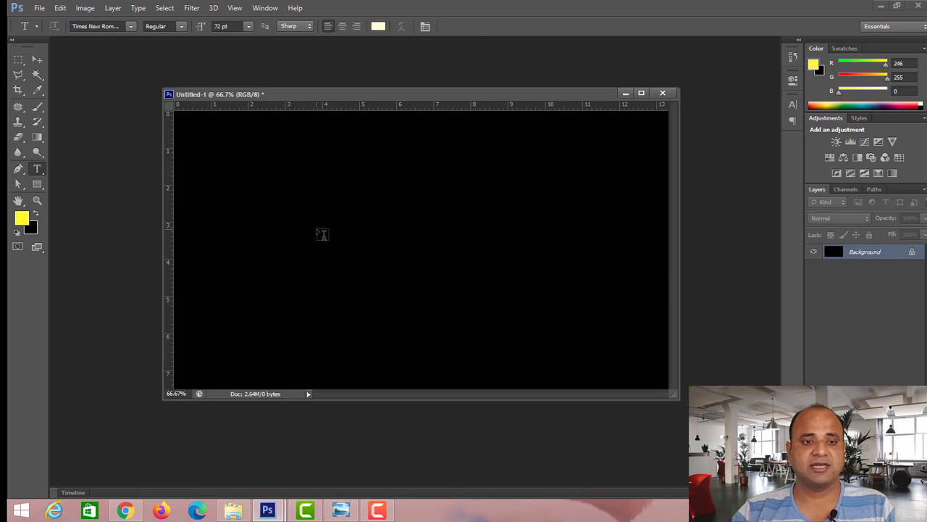
pyautogui.click(317, 231)
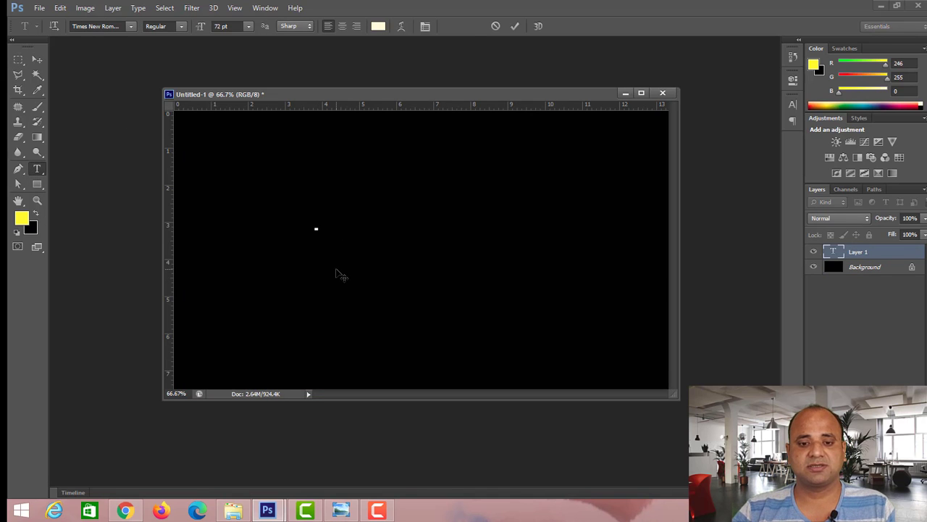
pyautogui.write('P')
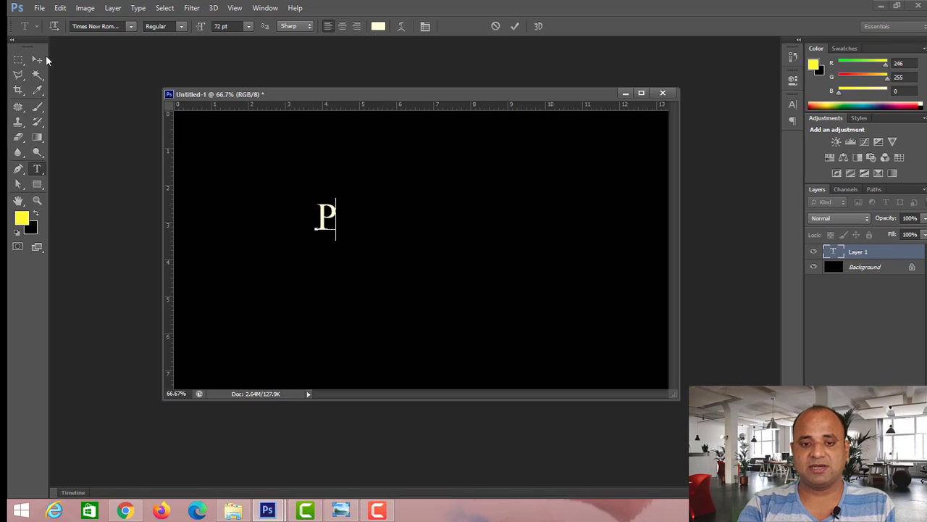
pyautogui.click(37, 59)
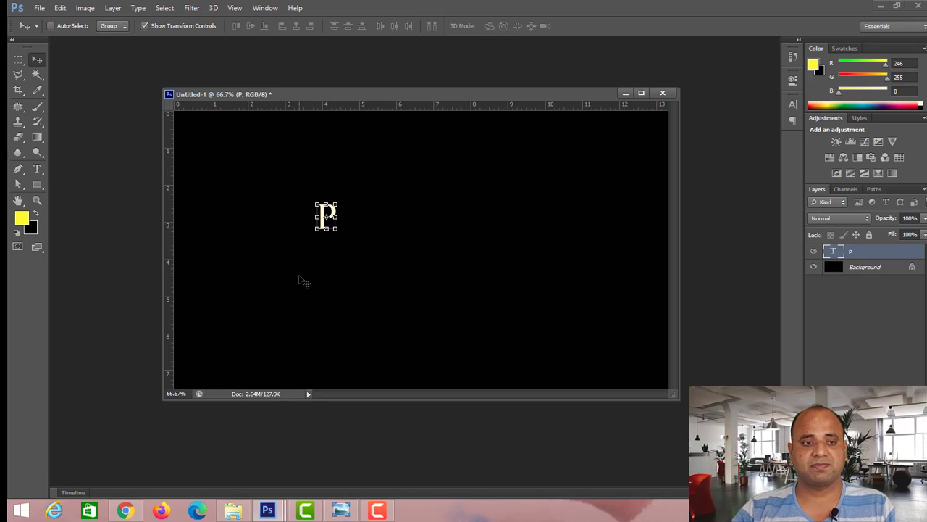
# - Duplicate the P layer, nudge the copy right, and retype it as 'S'
pyautogui.click(19, 60)
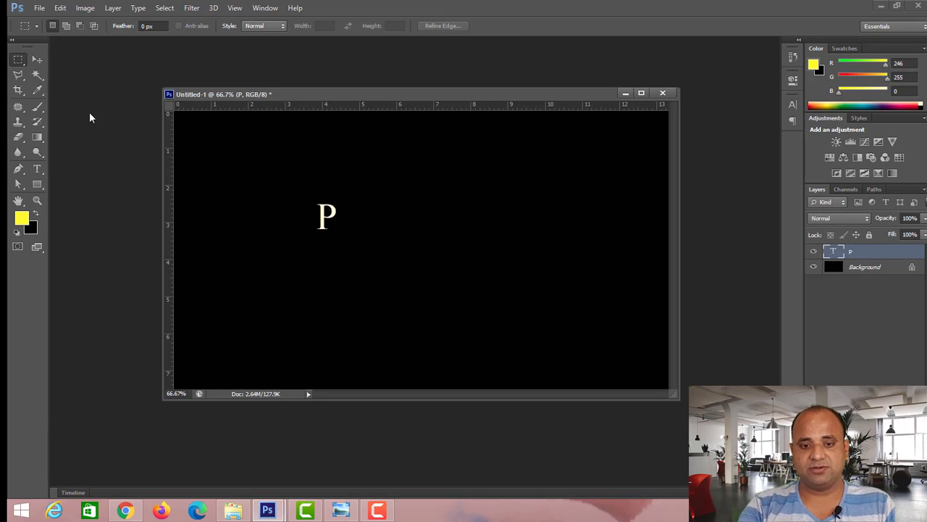
pyautogui.hotkey('ctrl', 'j')
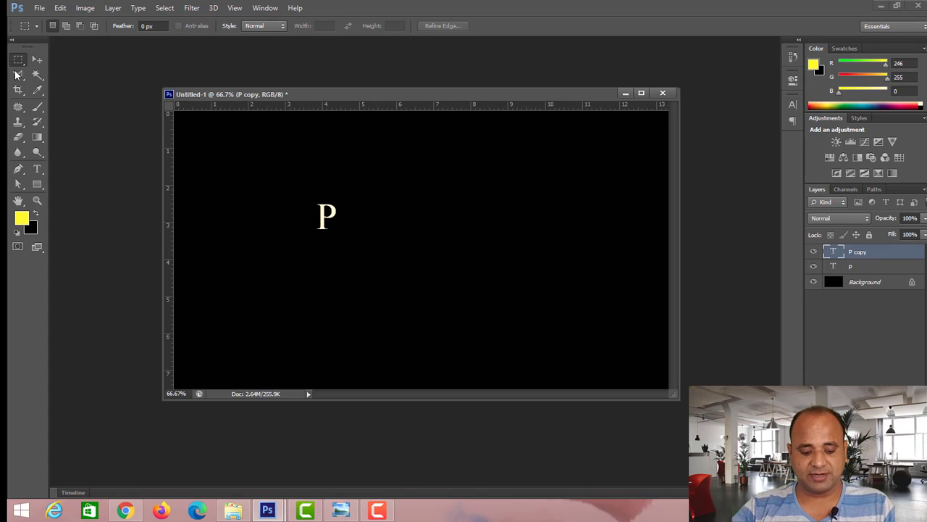
pyautogui.click(43, 58)
pyautogui.hotkey('shift', 'Right')
pyautogui.hotkey('shift', 'Right')
pyautogui.hotkey('shift', 'Right')
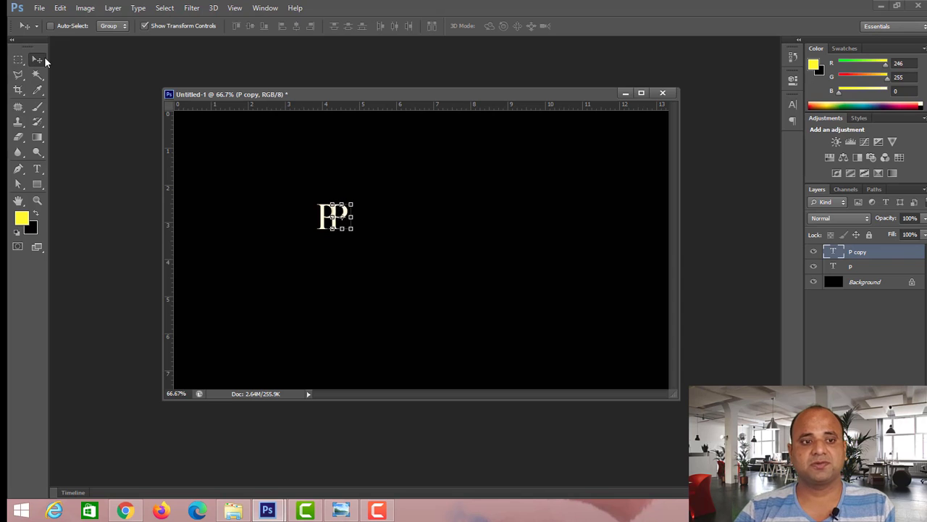
pyautogui.hotkey('shift', 'Right')
pyautogui.click(37, 169)
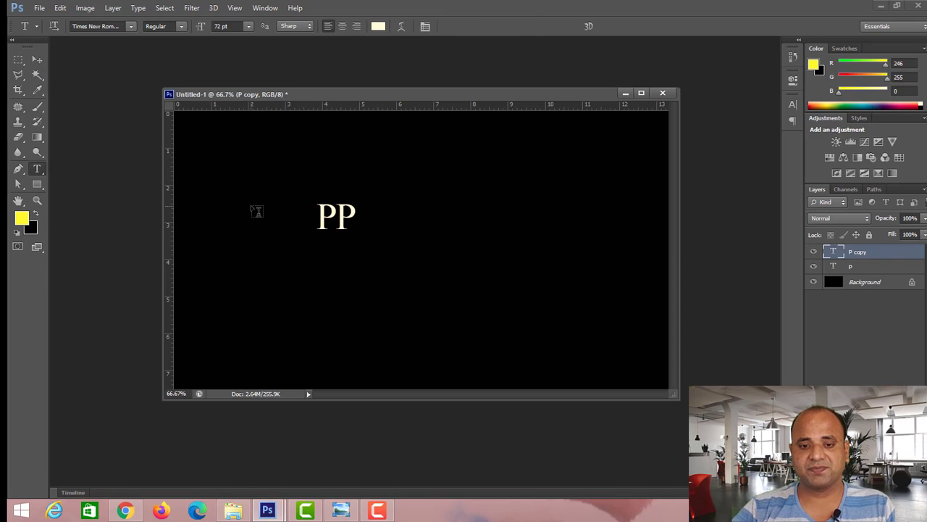
pyautogui.moveTo(336, 216); pyautogui.dragTo(377, 214)
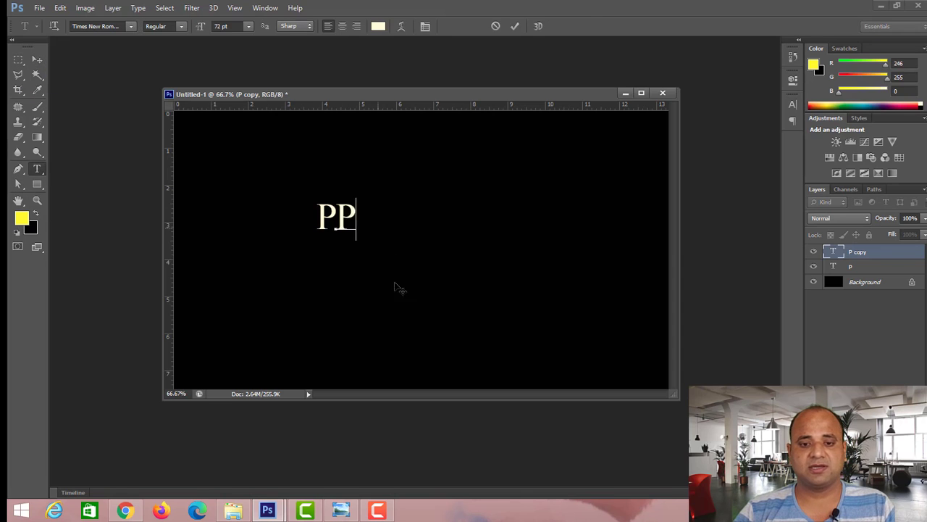
pyautogui.write('S')
pyautogui.click(19, 59)
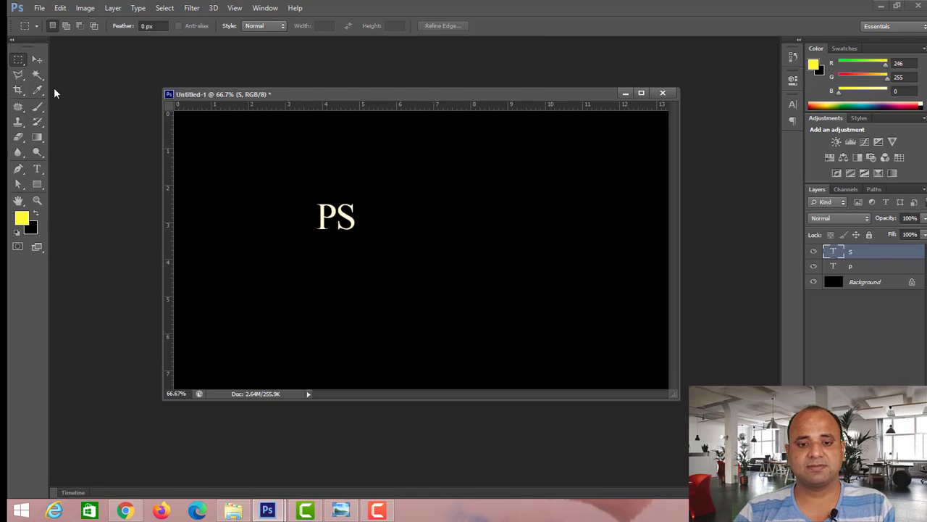
# - Scale the P and S together to about 429% and centre them on the canvas
pyautogui.keyDown('shift'); pyautogui.click(844, 267); pyautogui.keyUp('shift')
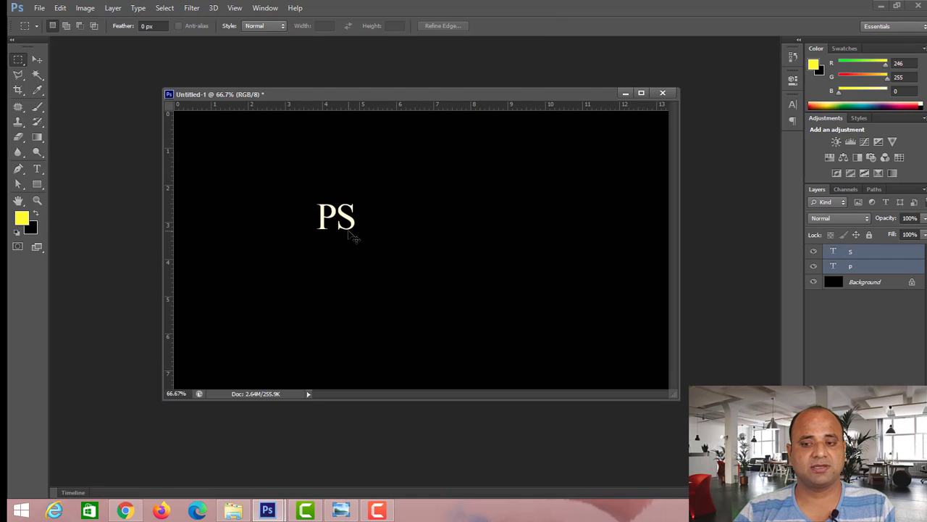
pyautogui.hotkey('ctrl', 't')
pyautogui.moveTo(358, 233); pyautogui.dragTo(420, 277)
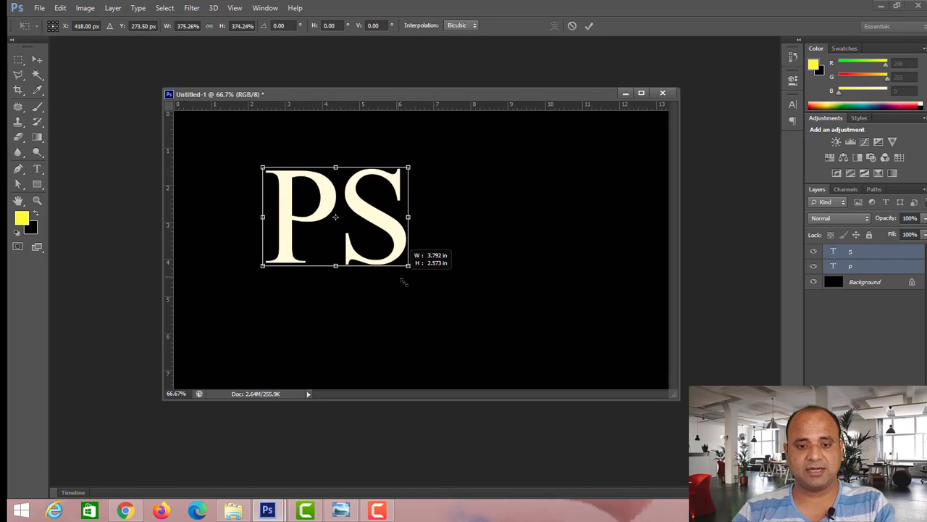
pyautogui.moveTo(376, 232)
pyautogui.mouseDown()
pyautogui.moveTo(399, 249)
pyautogui.moveTo(461, 258)
pyautogui.mouseUp()
pyautogui.press('Return')
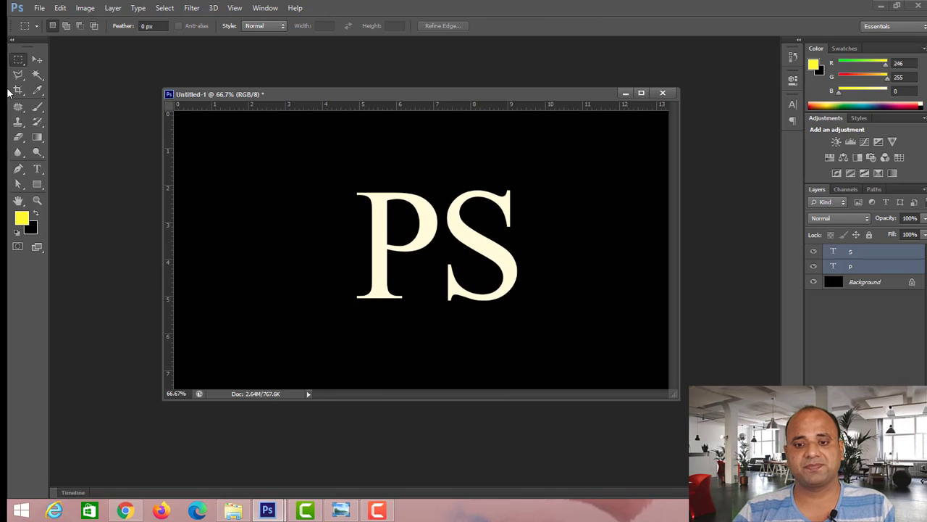
# - Move the S layer down and left so it overlaps the P
pyautogui.click(37, 59)
pyautogui.click(884, 256)
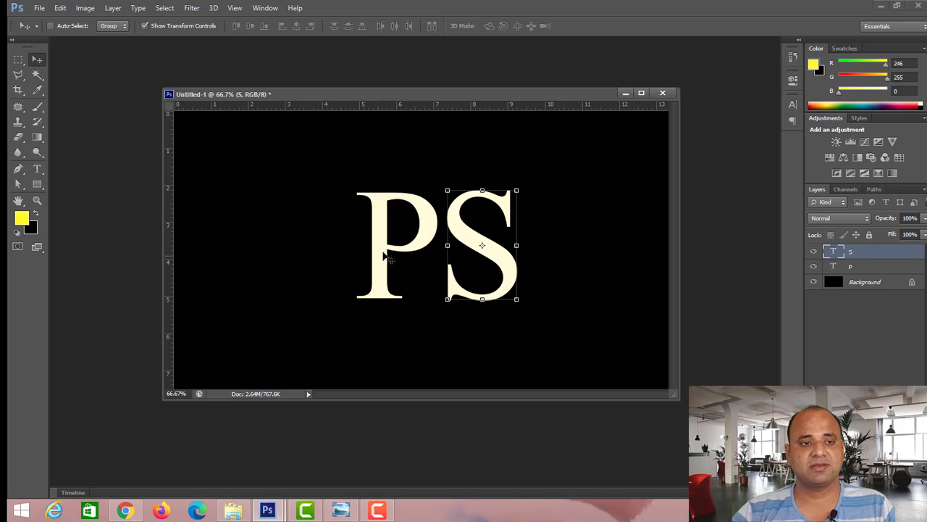
pyautogui.moveTo(477, 223)
pyautogui.mouseDown()
pyautogui.moveTo(420, 264)
pyautogui.moveTo(426, 255)
pyautogui.mouseUp()
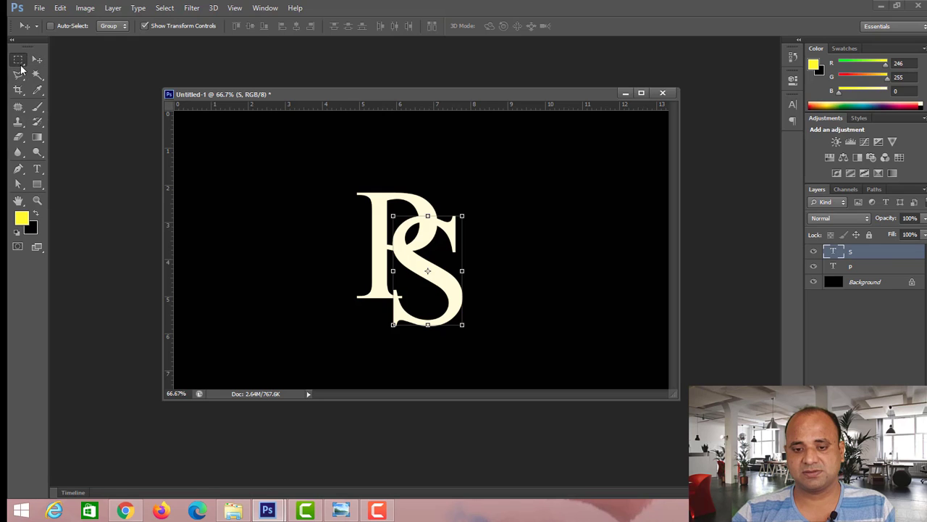
pyautogui.click(18, 61)
# - Colour the S bright yellow (R246 G255 B0) and select the P layer alongside it
pyautogui.click(22, 219)
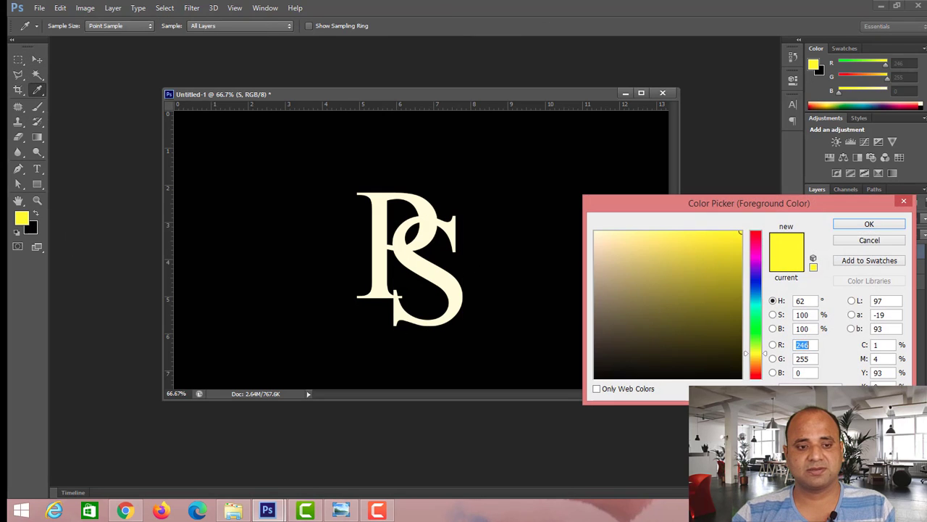
pyautogui.click(868, 226)
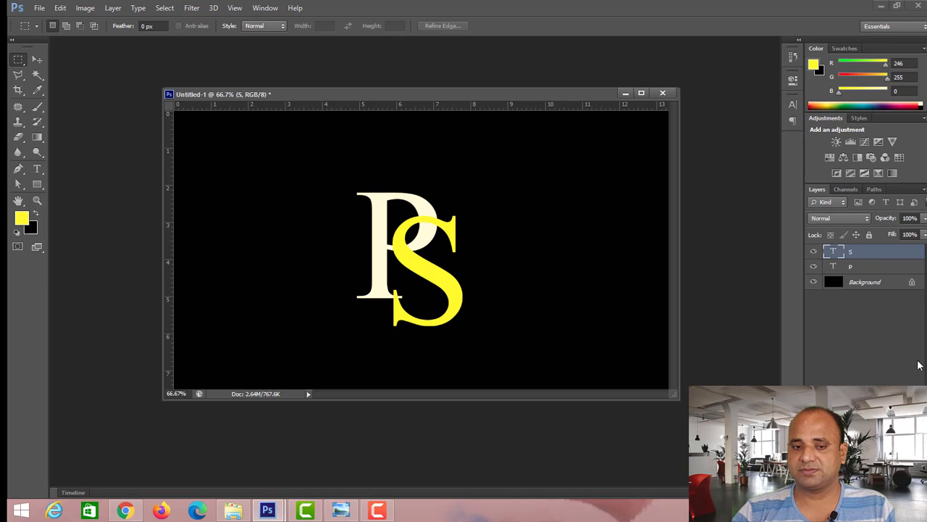
pyautogui.keyDown('shift'); pyautogui.click(857, 268); pyautogui.keyUp('shift')
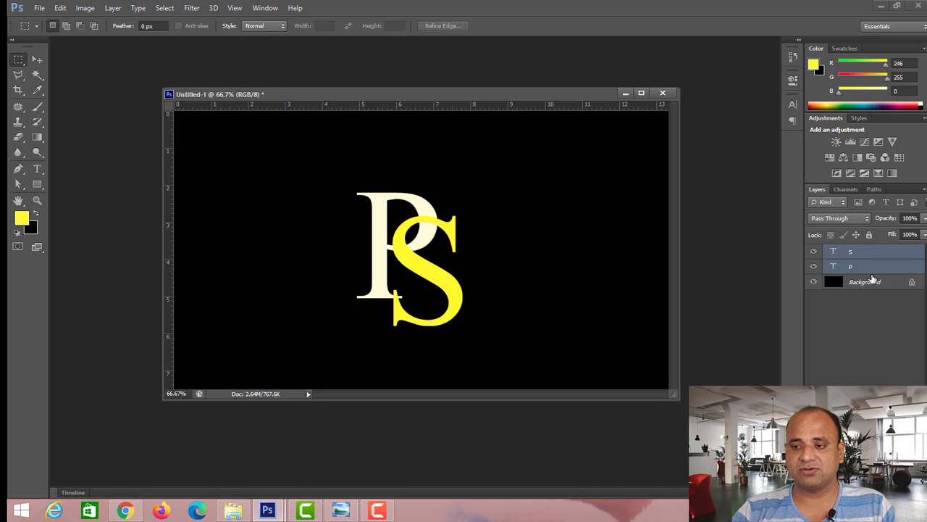
# - Group the P and S as Group 1 and centre it vertically and horizontally on the canvas
pyautogui.hotkey('ctrl', 'g')
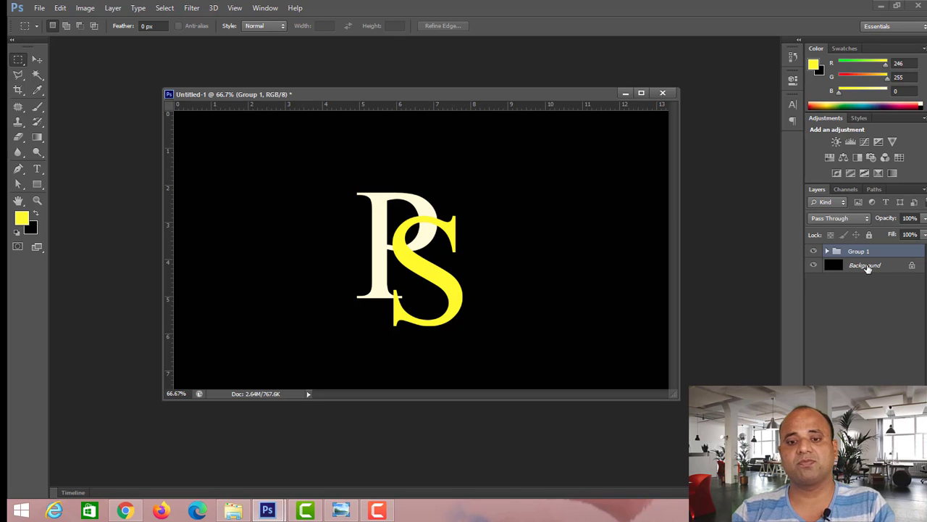
pyautogui.keyDown('shift'); pyautogui.click(868, 268); pyautogui.keyUp('shift')
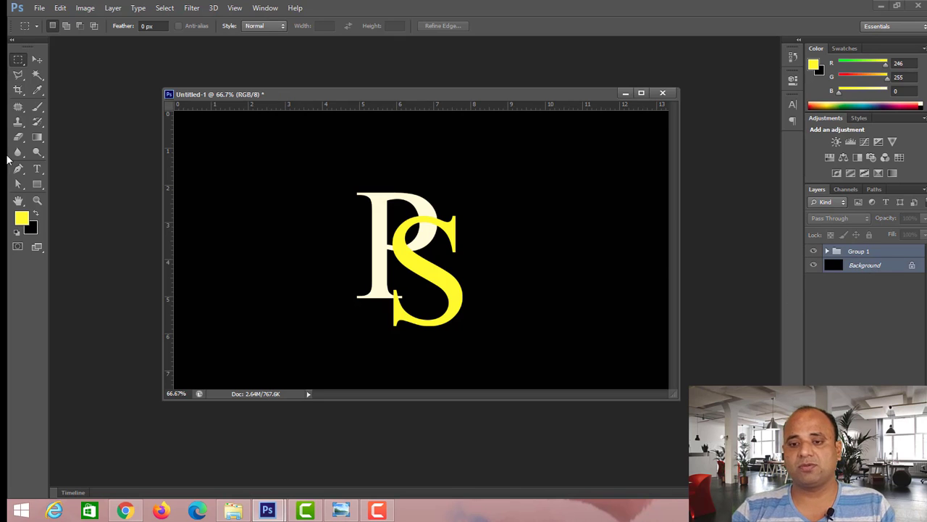
pyautogui.click(42, 58)
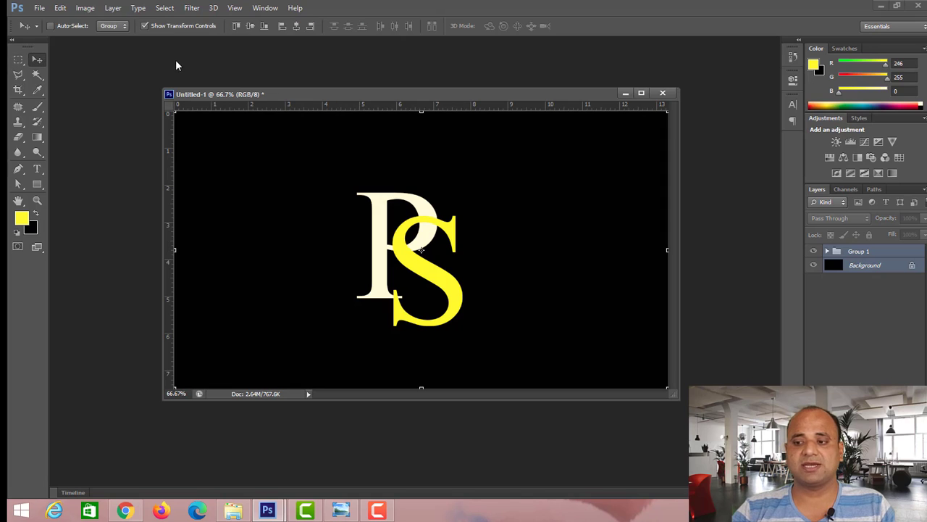
pyautogui.click(252, 28)
pyautogui.click(296, 28)
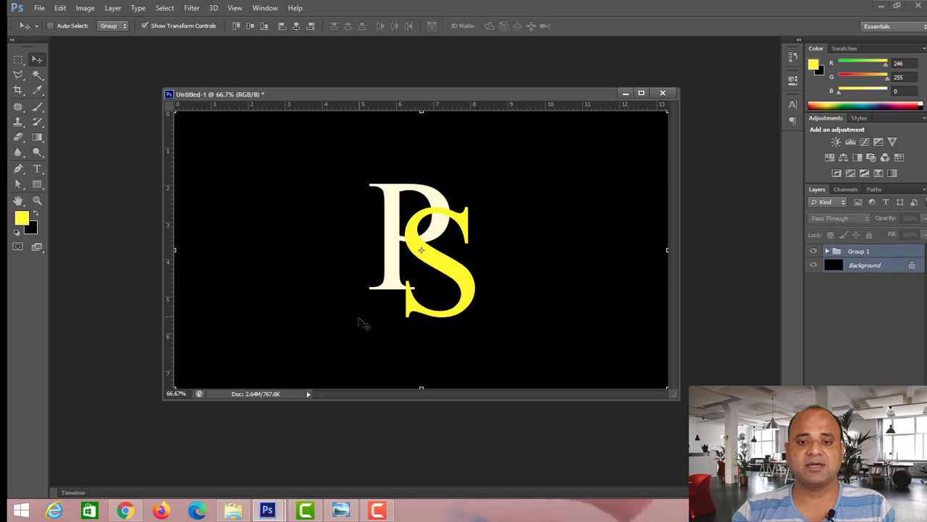
# - Draw a circle with a 10 pt green stroke around the PS letters using the Ellipse Tool
pyautogui.click(18, 59)
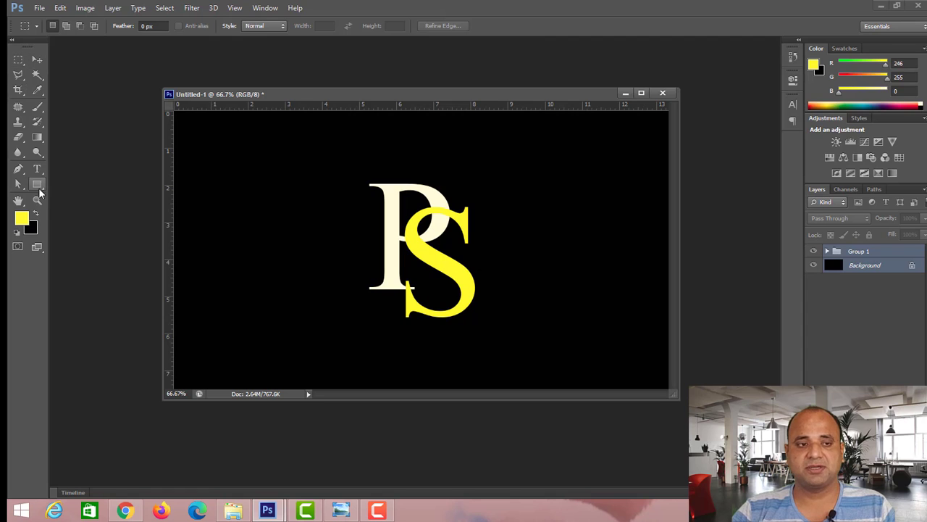
pyautogui.moveTo(37, 184); pyautogui.dragTo(87, 217)
pyautogui.click(93, 205)
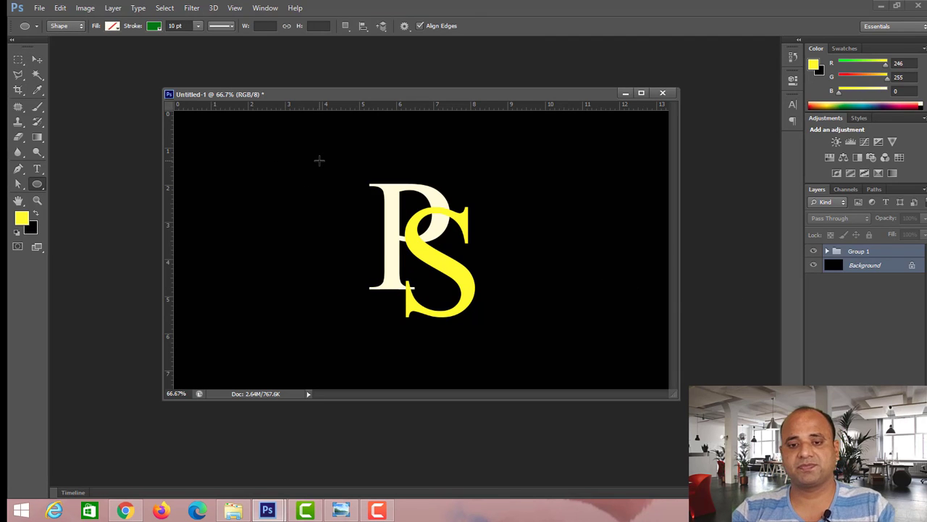
pyautogui.moveTo(319, 160); pyautogui.dragTo(540, 348)
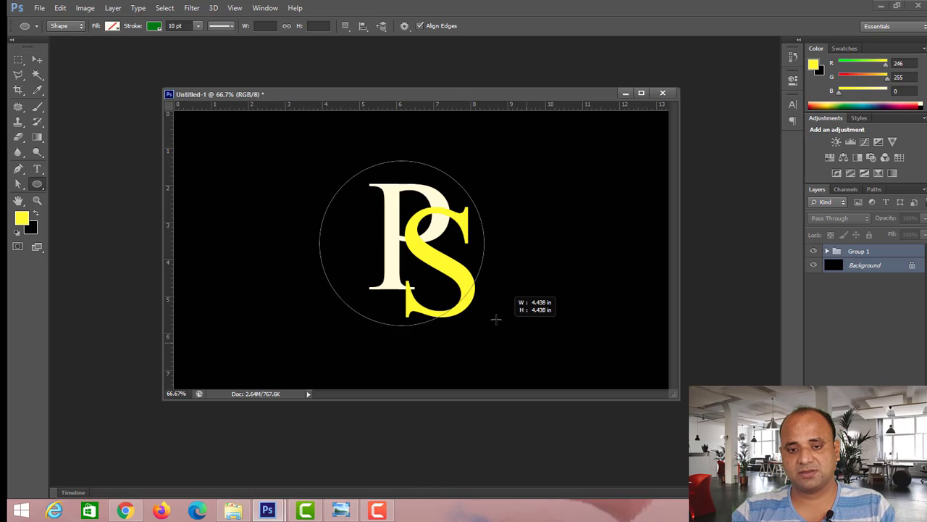
pyautogui.moveTo(540, 348); pyautogui.dragTo(479, 320)
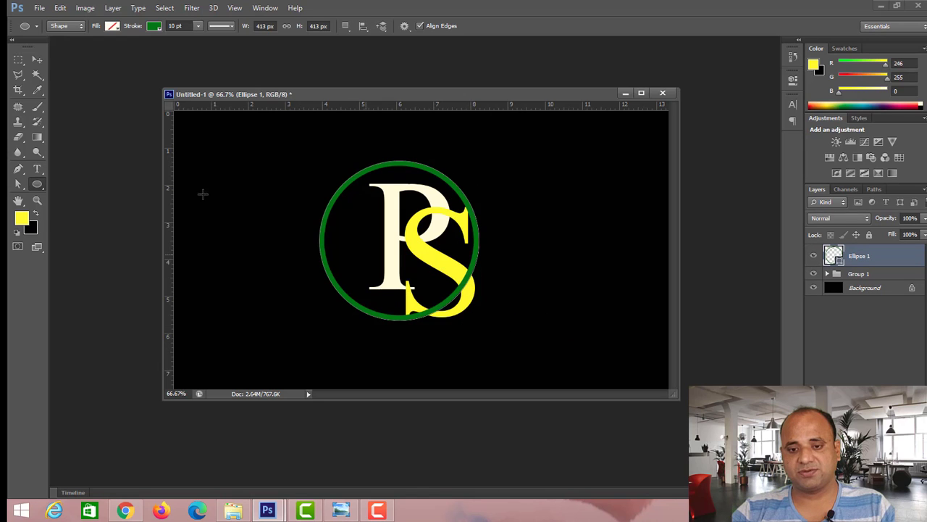
# - Move the green ring over the letters and scale it down to 86.2%
pyautogui.click(39, 60)
pyautogui.moveTo(391, 261); pyautogui.dragTo(444, 270)
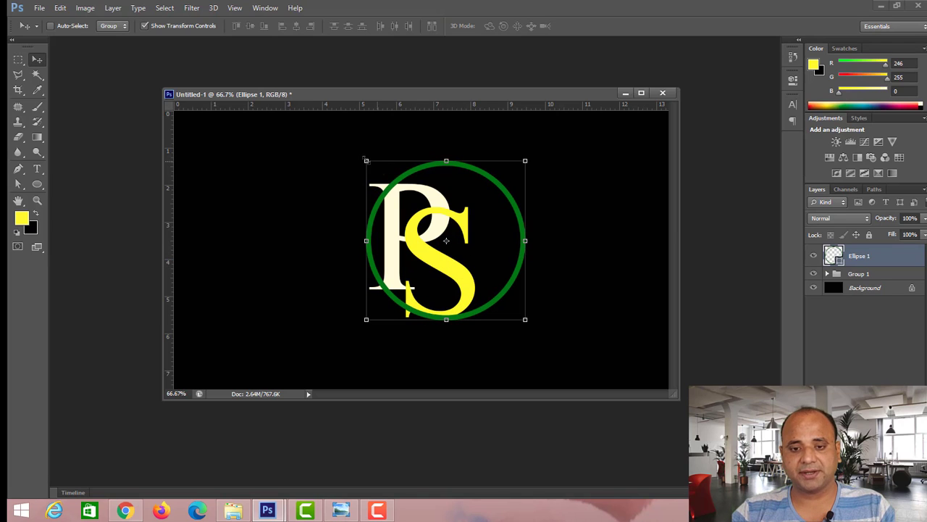
pyautogui.moveTo(366, 161); pyautogui.dragTo(367, 167)
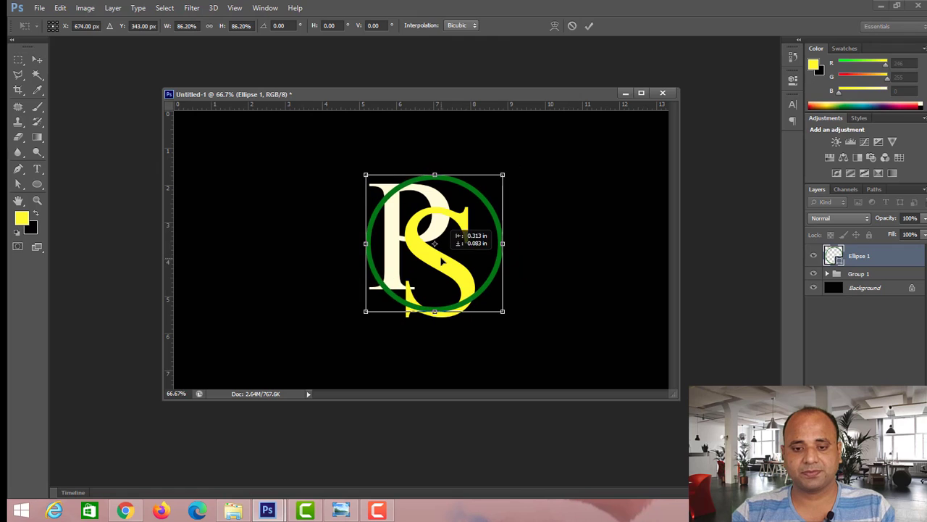
pyautogui.click(16, 59)
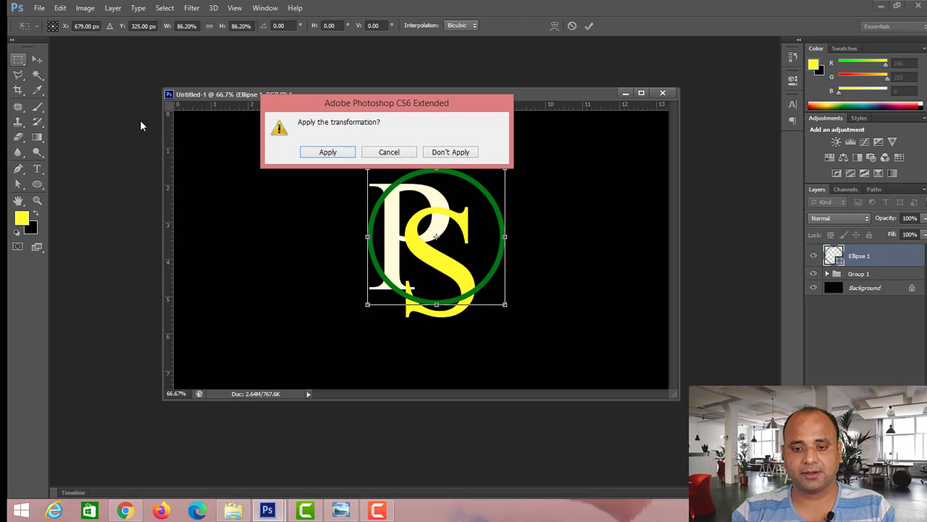
pyautogui.click(324, 154)
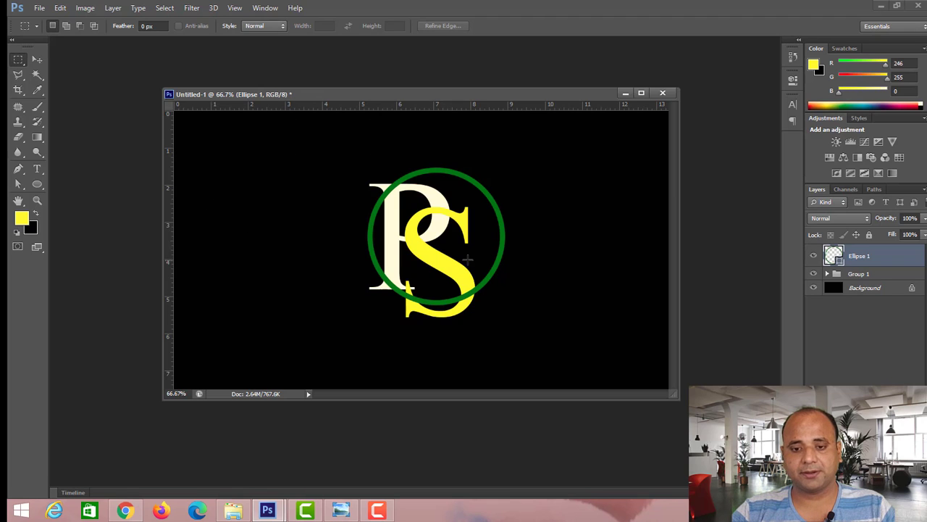
# - Add a layer mask to S and fill it black within the P's outline selection, then deselect
pyautogui.click(828, 274)
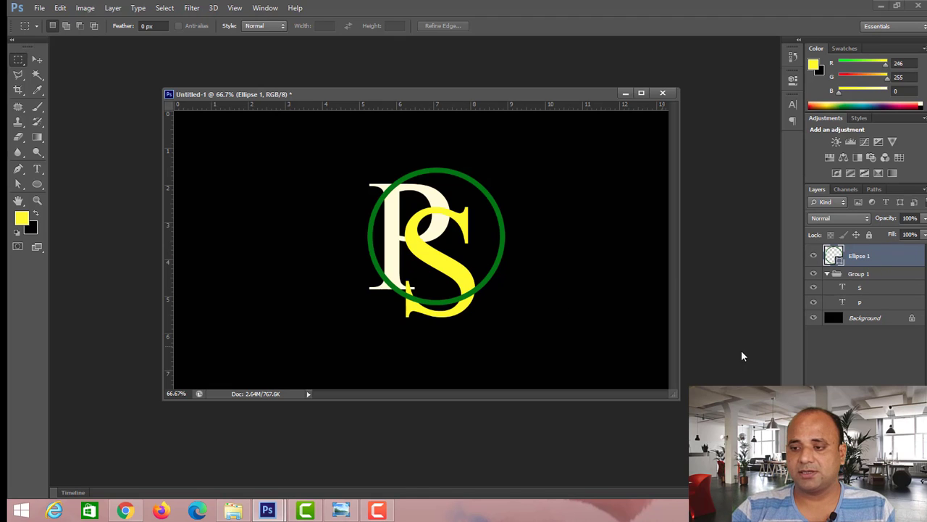
pyautogui.click(877, 292)
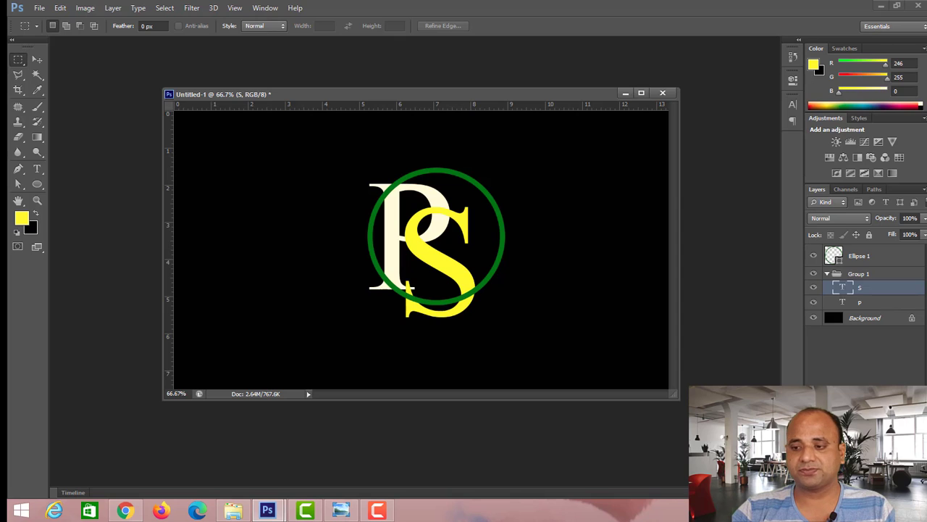
pyautogui.click(857, 479)
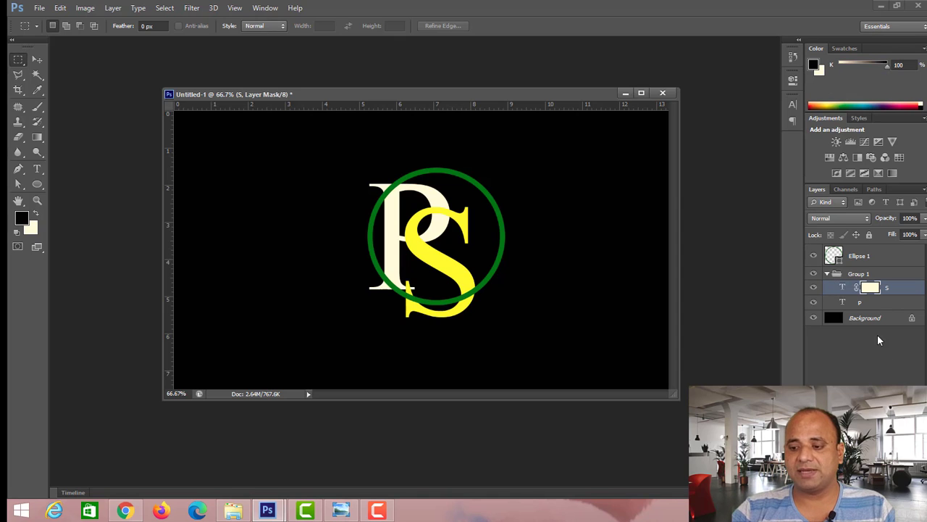
pyautogui.keyDown('ctrl'); pyautogui.click(843, 303); pyautogui.keyUp('ctrl')
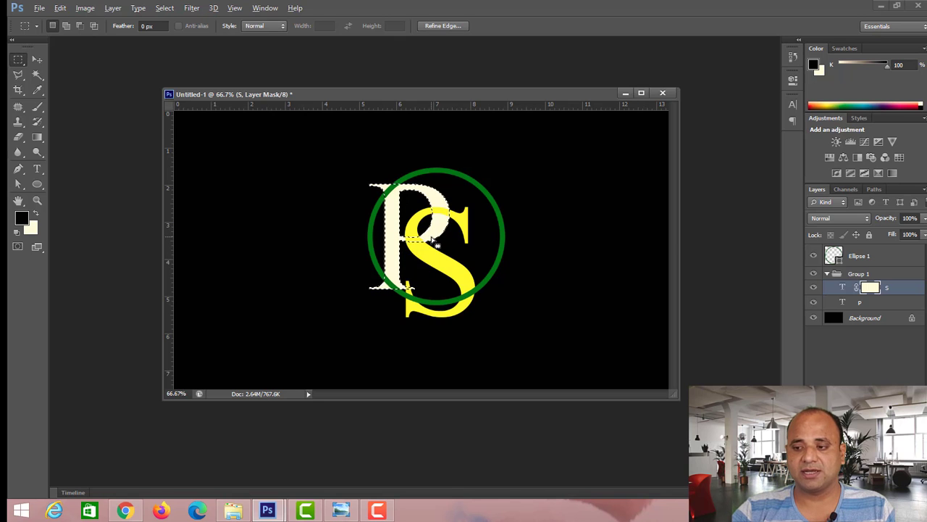
pyautogui.hotkey('alt', 'Delete')
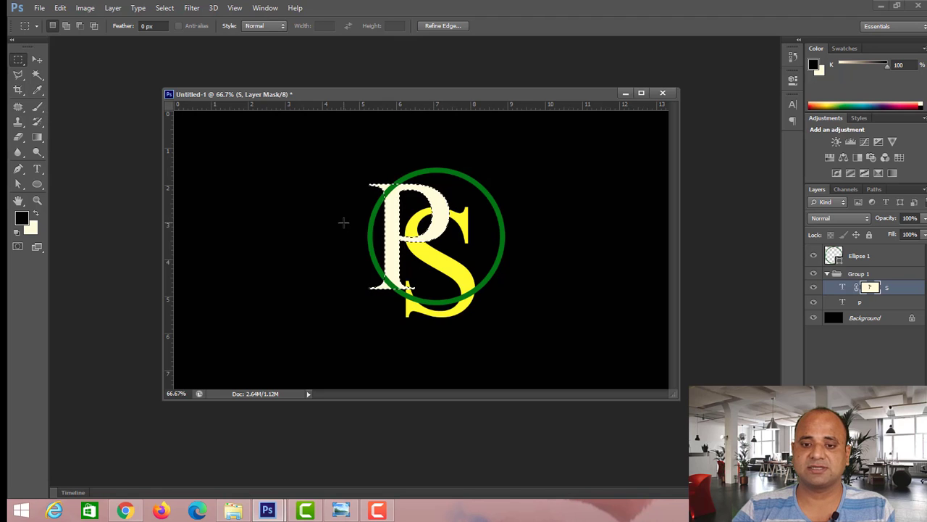
pyautogui.hotkey('ctrl', 'd')
# - Trace a Pen-tool outline over the P's bowl down toward the S
pyautogui.click(18, 168)
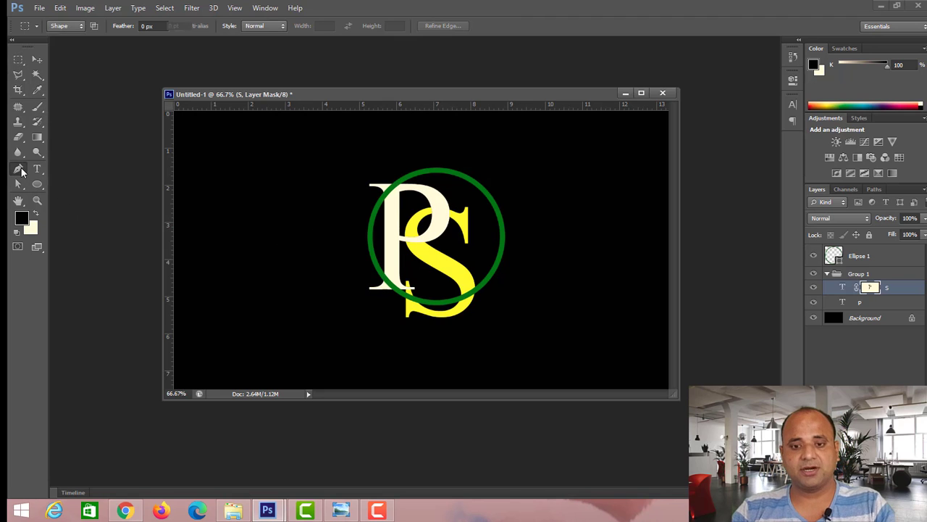
pyautogui.click(424, 206)
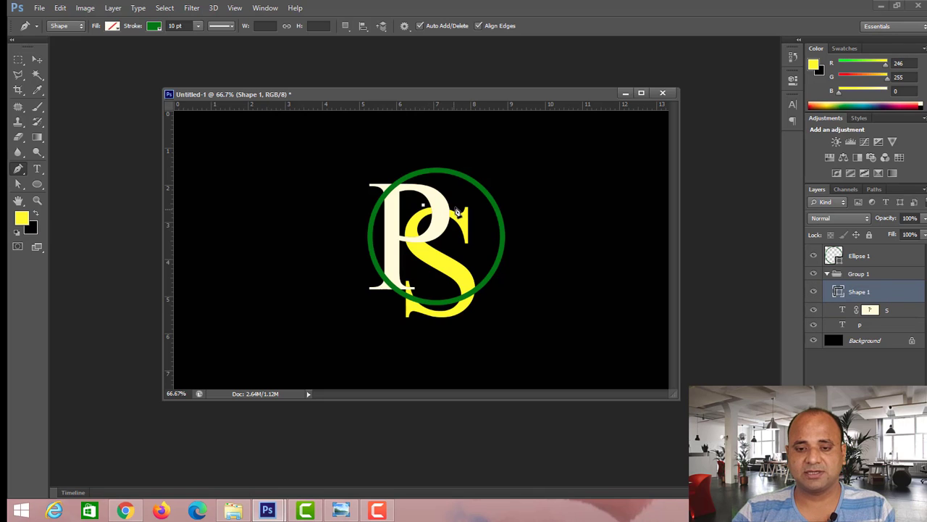
pyautogui.click(464, 209)
pyautogui.moveTo(466, 211); pyautogui.dragTo(456, 216)
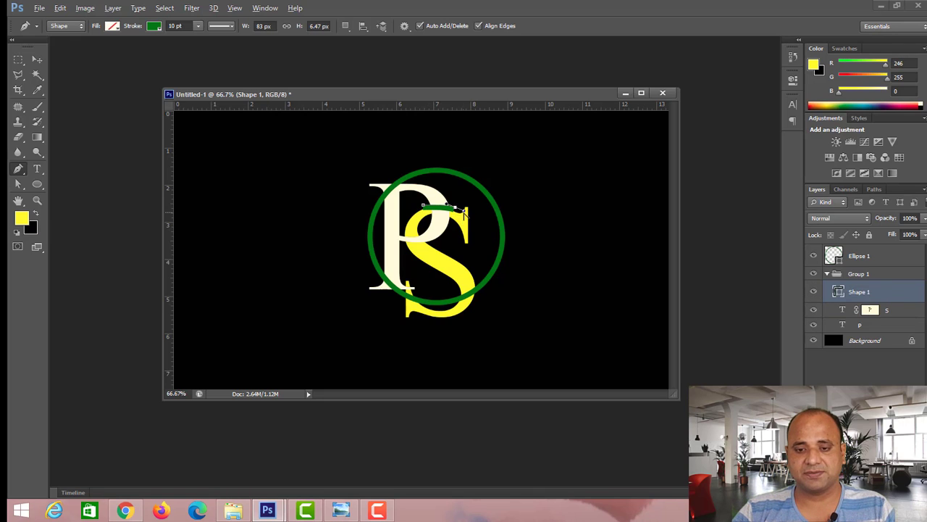
pyautogui.click(432, 229)
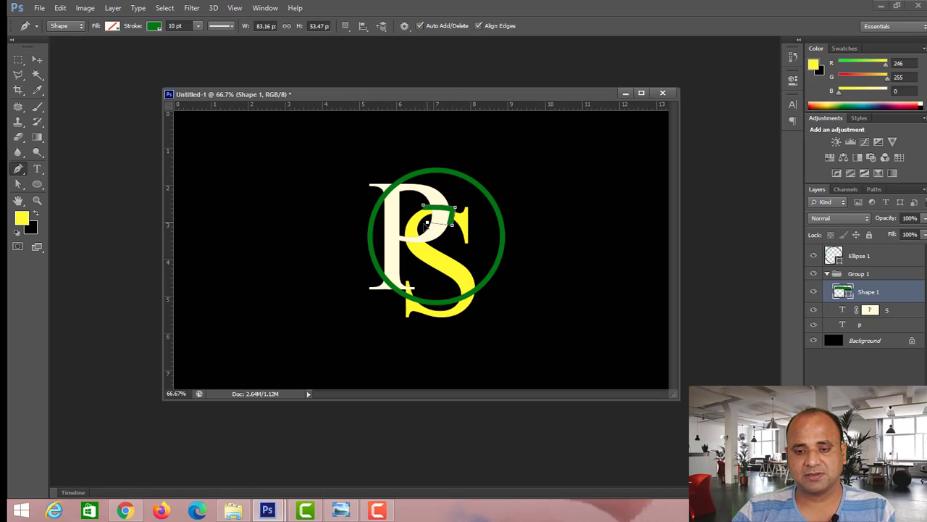
pyautogui.click(427, 225)
# - Set the outline's stroke to none and convert the path into a selection
pyautogui.click(154, 27)
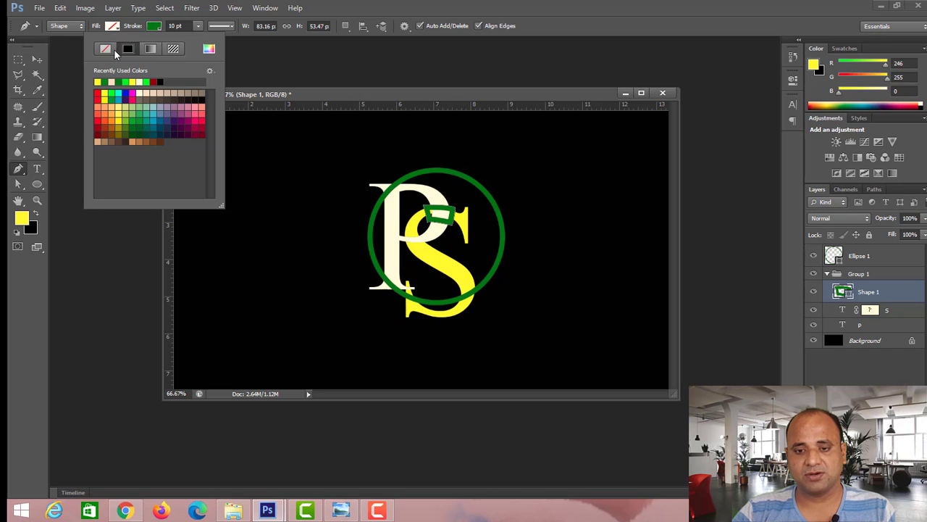
pyautogui.click(106, 48)
pyautogui.click(420, 92)
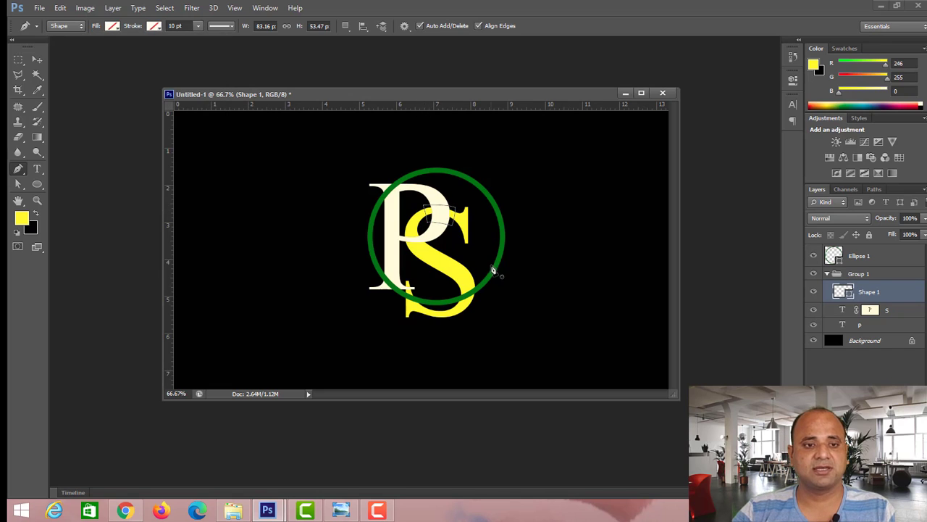
pyautogui.rightClick(439, 214)
pyautogui.click(508, 270)
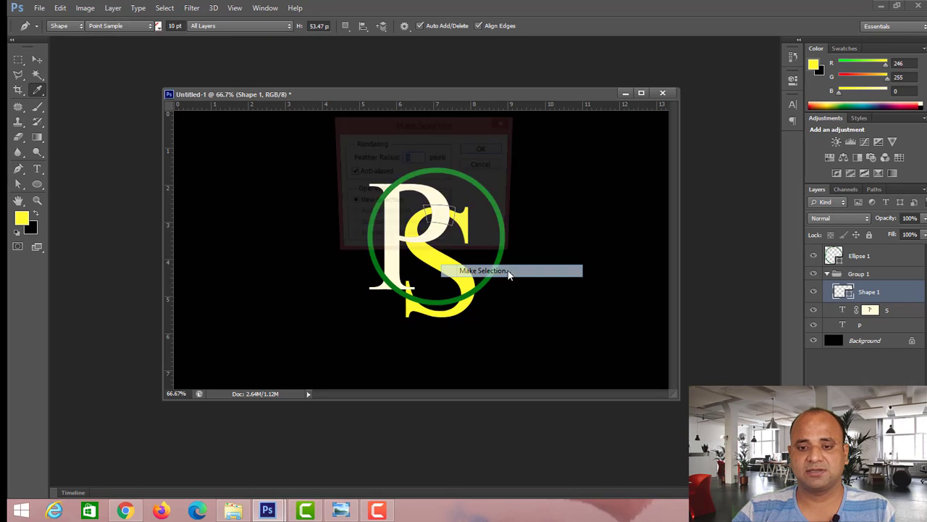
pyautogui.click(480, 149)
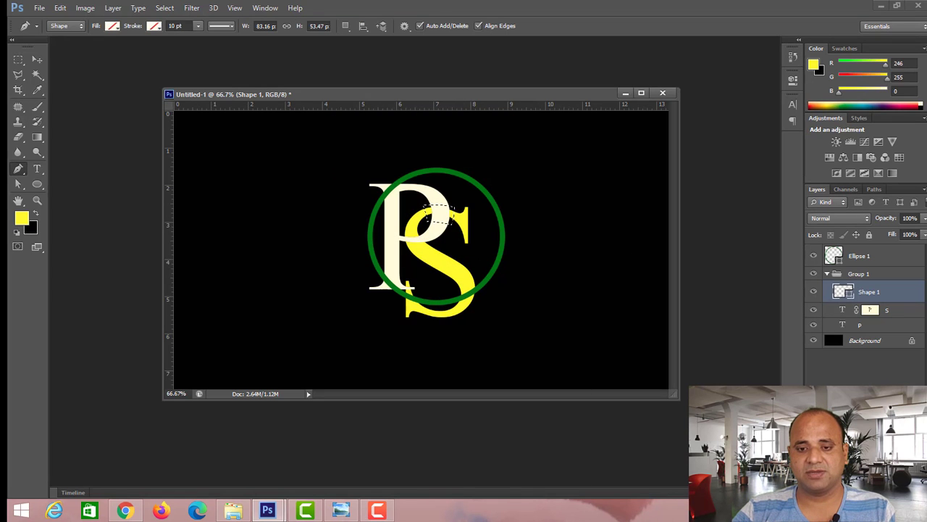
# - Target the S layer mask, then select the Ellipse 1 ring layer and begin a new shape near the S's tail
pyautogui.click(870, 311)
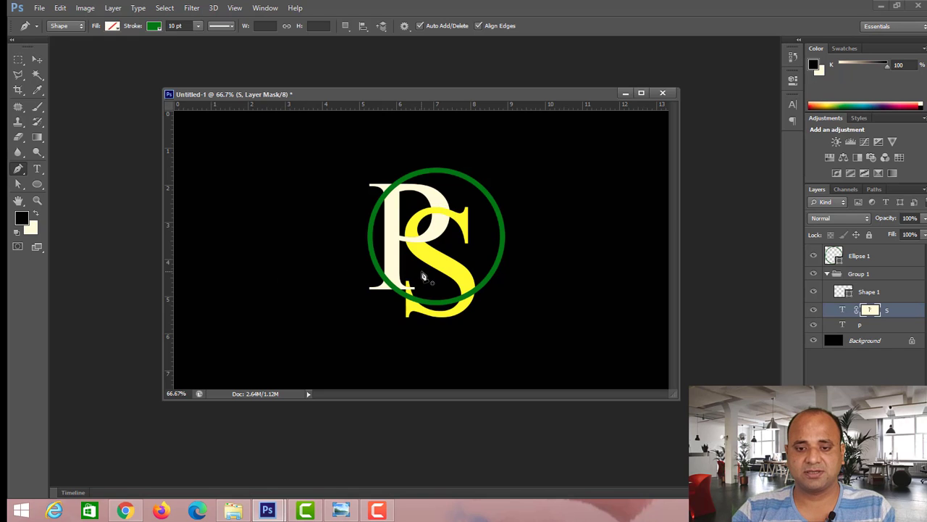
pyautogui.click(883, 262)
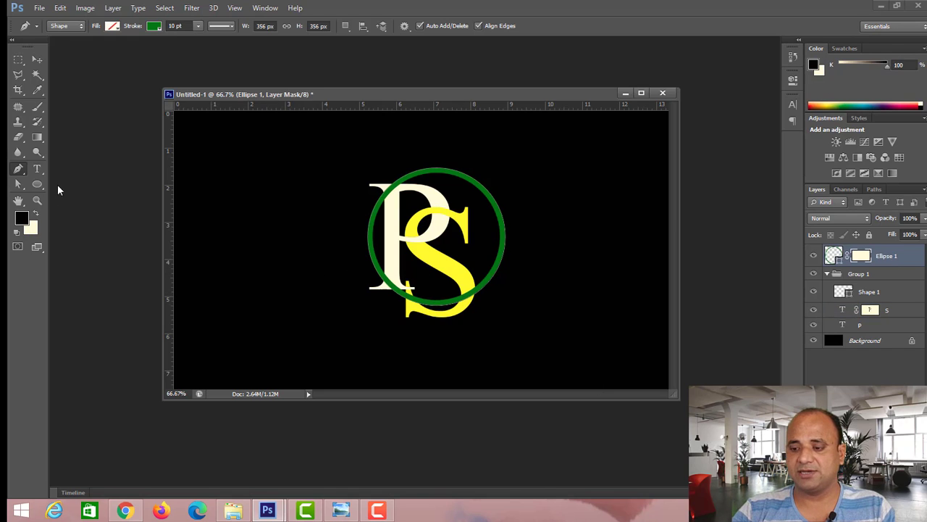
pyautogui.click(455, 294)
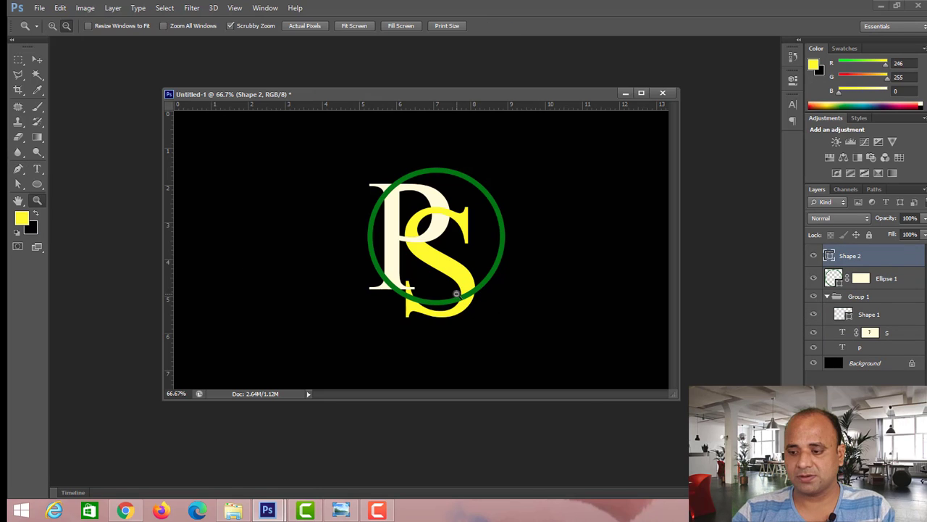
# - Undo the stray shape and draw a closed leaf shape over the ring where it crosses the S
pyautogui.hotkey('ctrl', 'z')
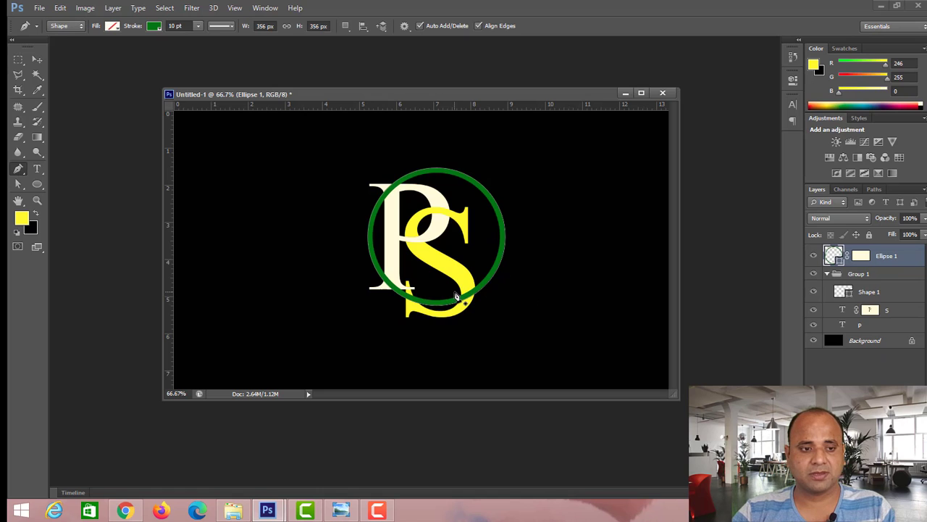
pyautogui.click(455, 292)
pyautogui.click(482, 280)
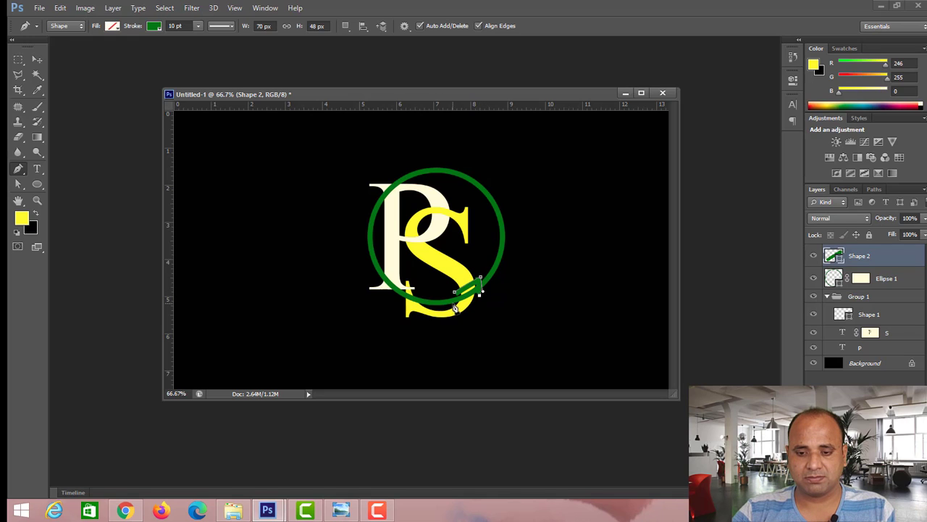
pyautogui.click(453, 310)
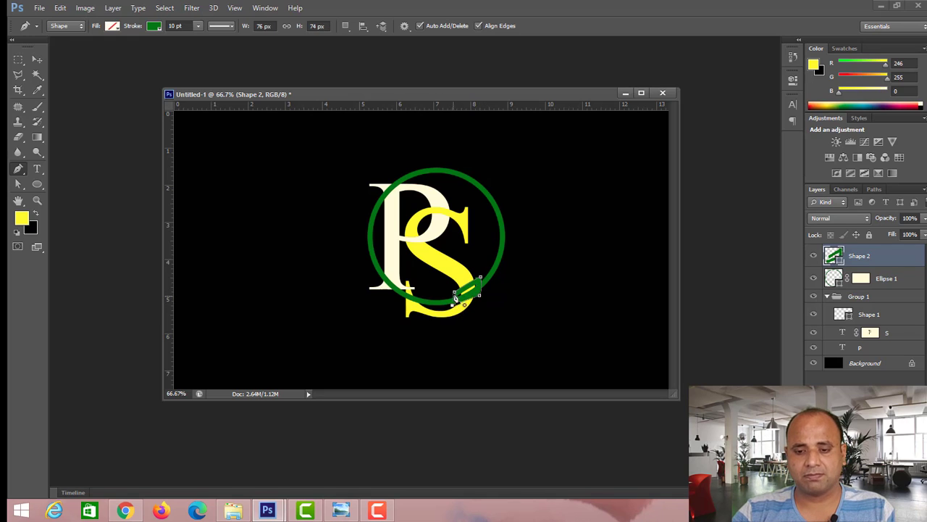
pyautogui.click(455, 295)
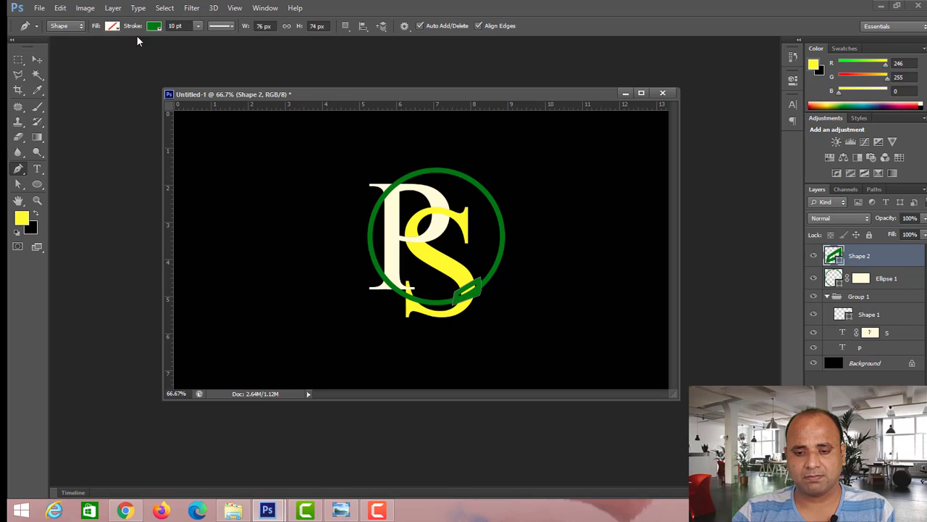
# - Remove the leaf's stroke, turn it into a selection, and mask out that ring section on Ellipse 1
pyautogui.click(153, 26)
pyautogui.click(98, 42)
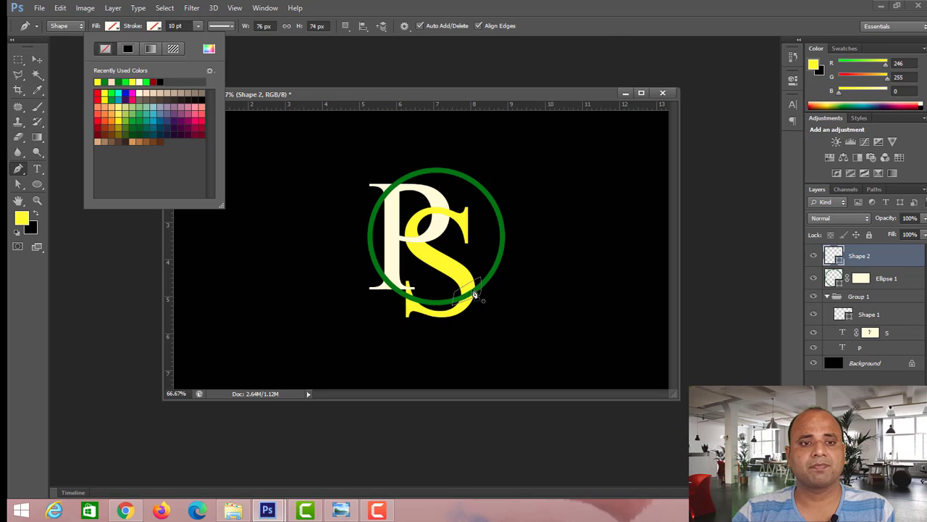
pyautogui.rightClick(476, 293)
pyautogui.click(540, 77)
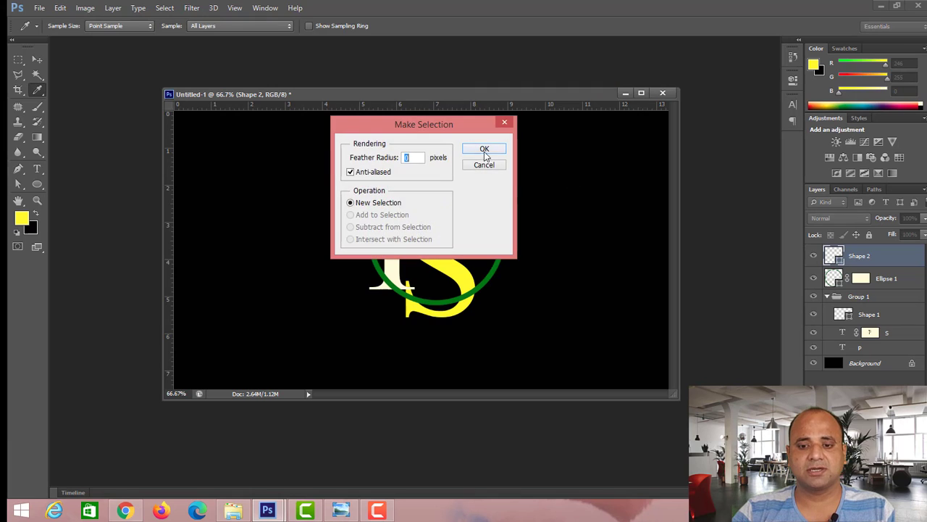
pyautogui.press('Return')
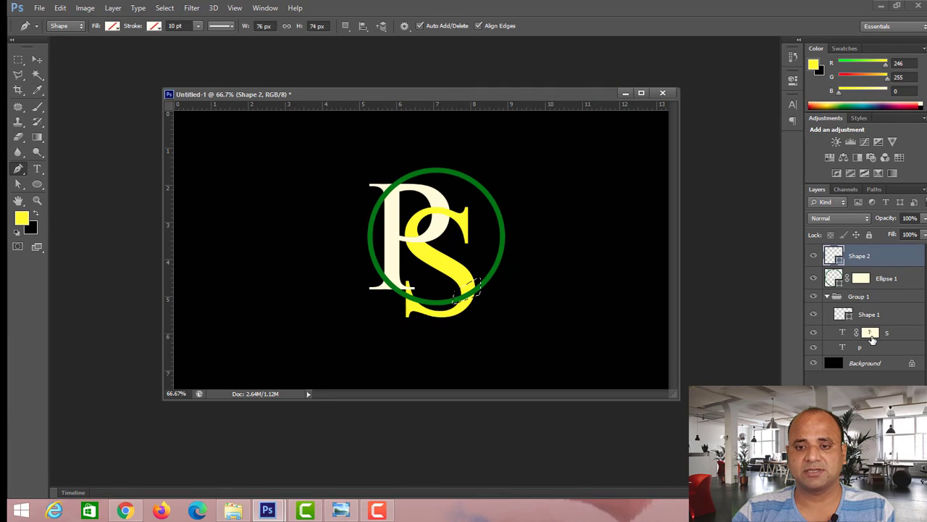
pyautogui.click(871, 333)
pyautogui.click(862, 279)
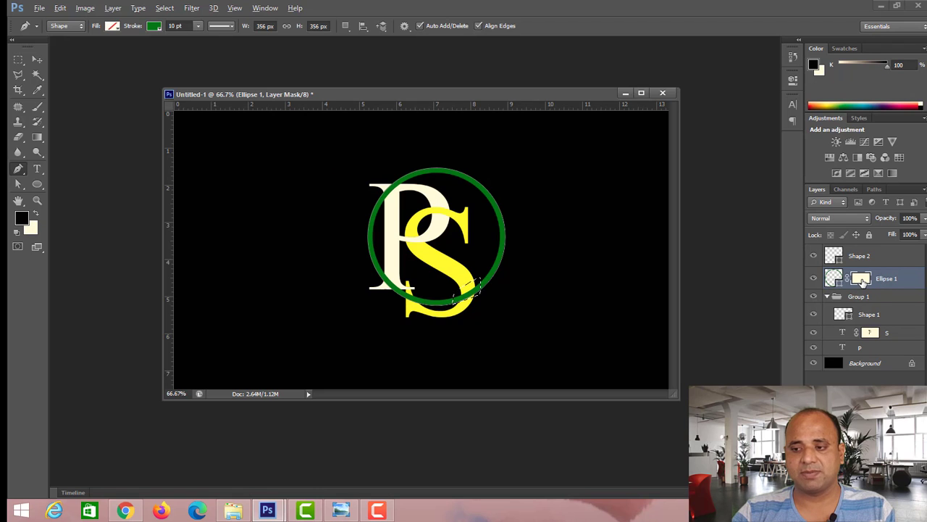
pyautogui.hotkey('ctrl', 'd')
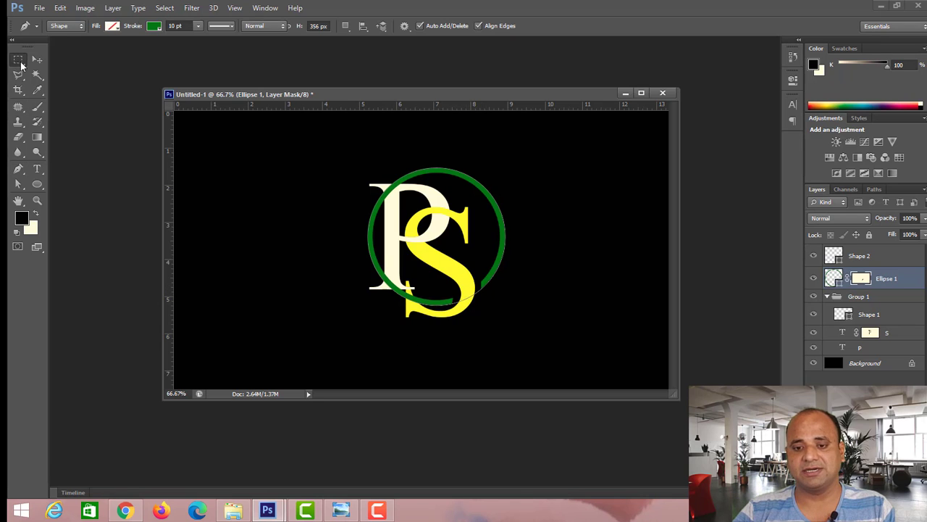
# - Pen-draw a closed shape with no stroke over the ring at the P's foot
pyautogui.click(20, 170)
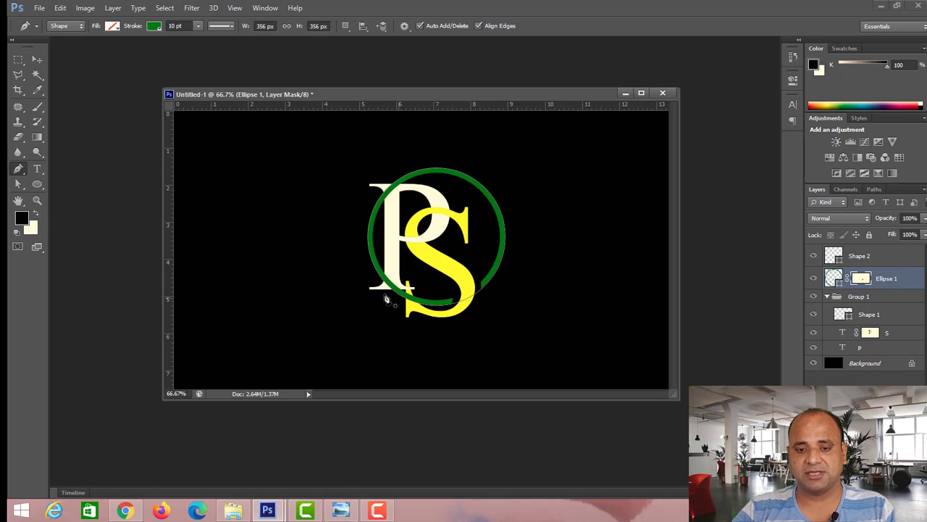
pyautogui.click(377, 284)
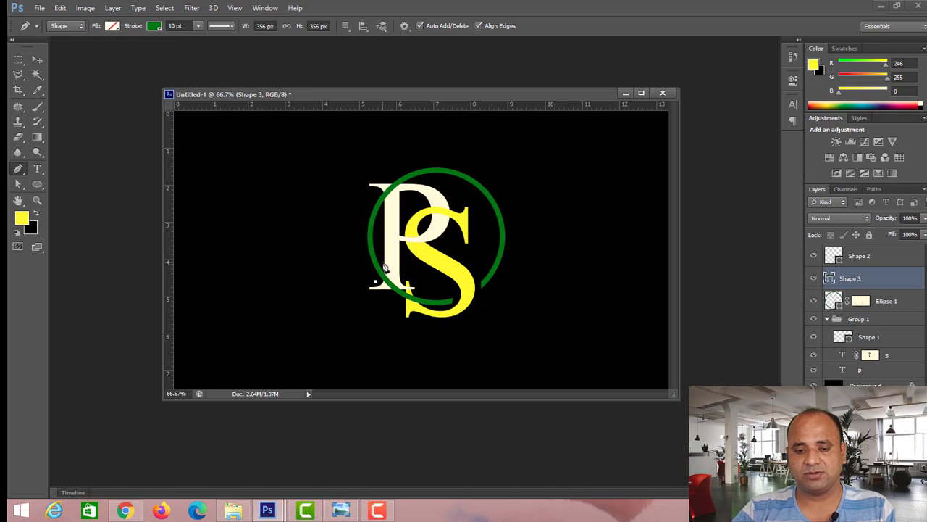
pyautogui.moveTo(382, 264)
pyautogui.mouseDown()
pyautogui.moveTo(387, 278)
pyautogui.moveTo(438, 307)
pyautogui.mouseUp()
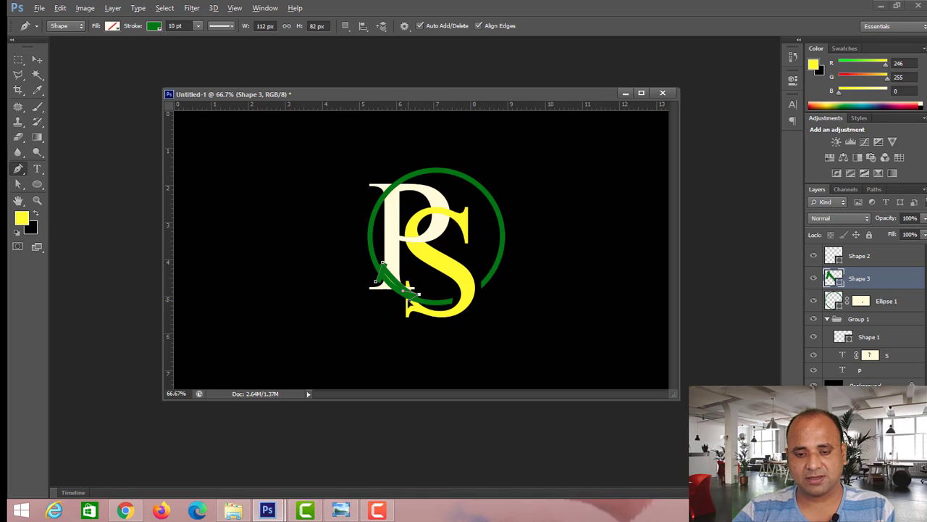
pyautogui.click(405, 311)
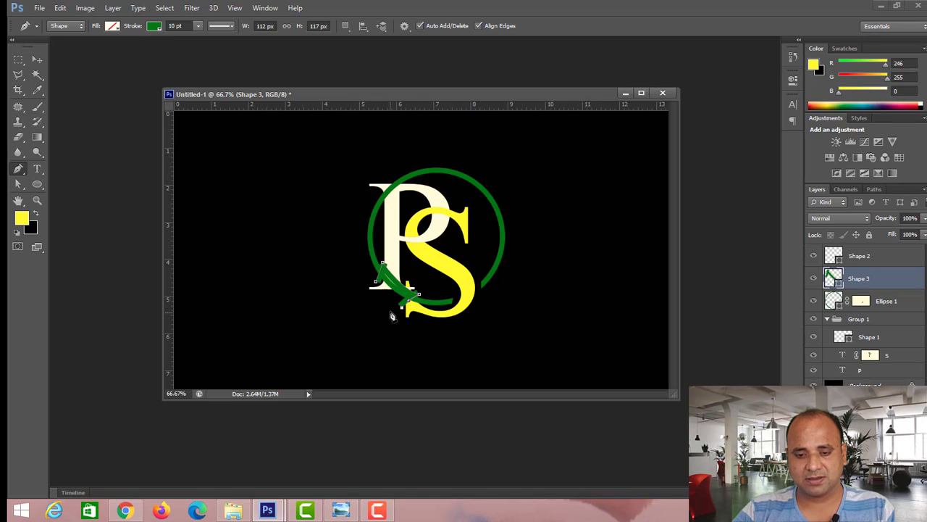
pyautogui.click(376, 284)
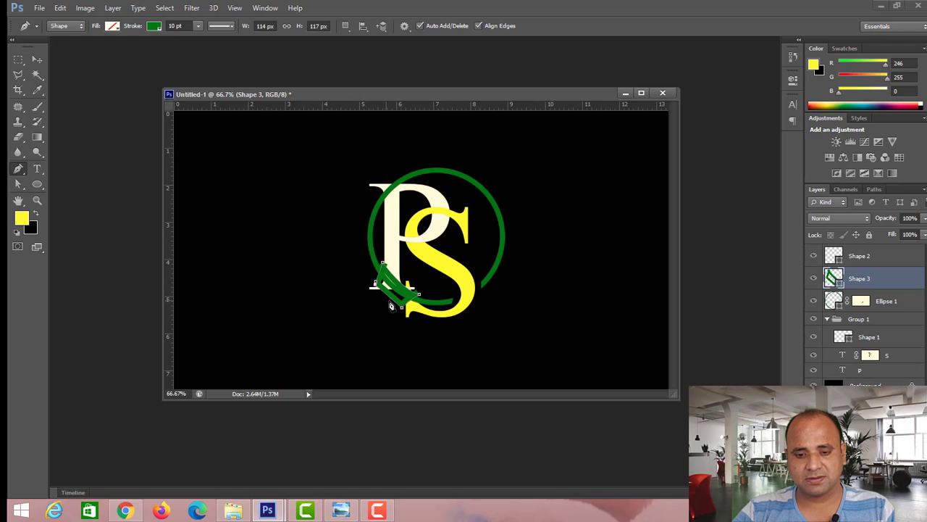
pyautogui.click(154, 30)
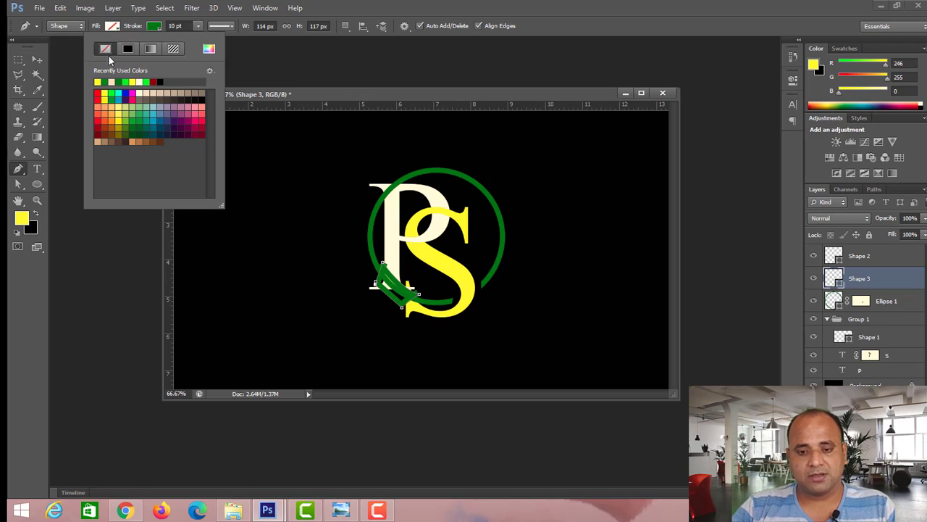
pyautogui.click(106, 50)
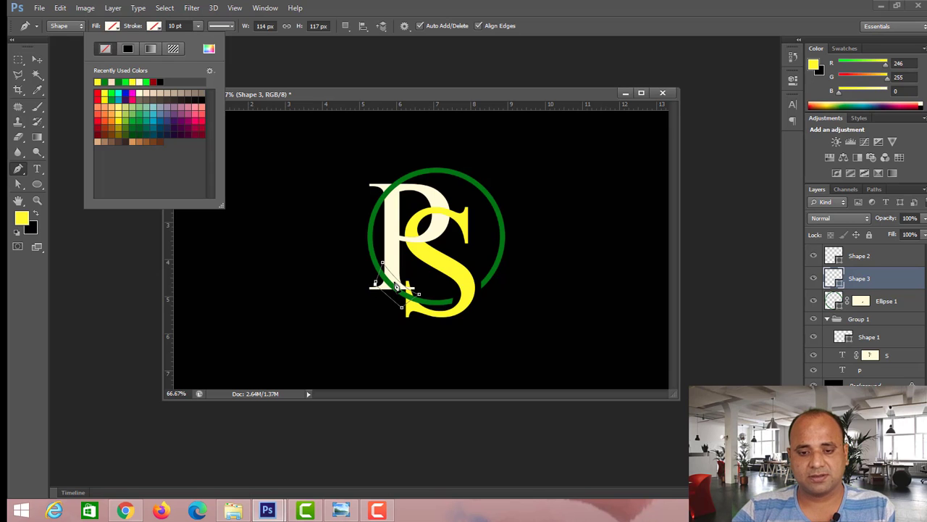
pyautogui.click(369, 339)
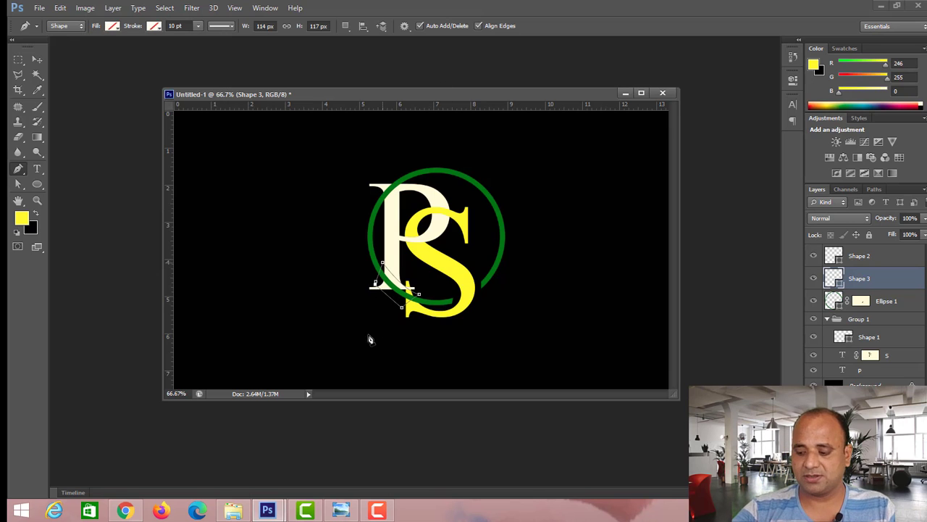
# - Convert the shape to a selection and hide the ring's lower-left arc on the Ellipse 1 mask
pyautogui.hotkey('ctrl', '+')
pyautogui.hotkey('ctrl', '+')
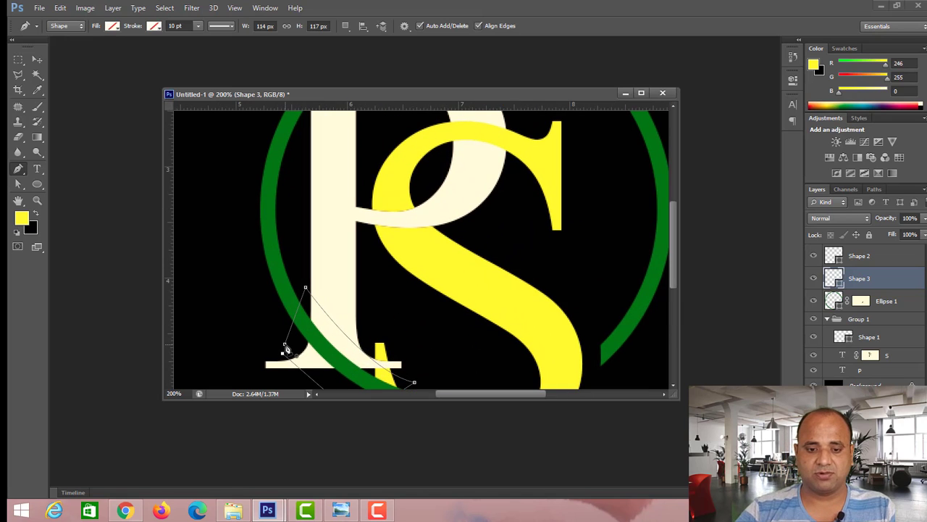
pyautogui.rightClick(334, 360)
pyautogui.click(378, 144)
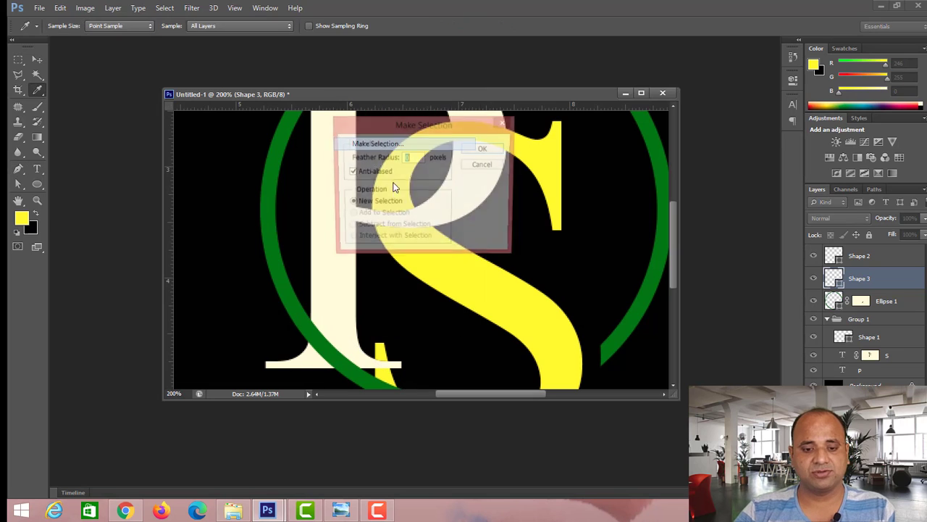
pyautogui.click(496, 150)
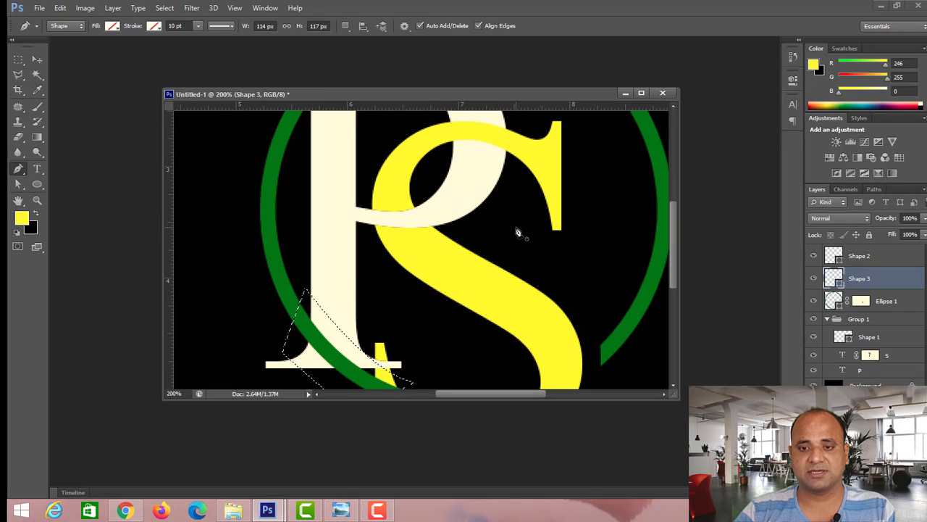
pyautogui.hotkey('ctrl', '-')
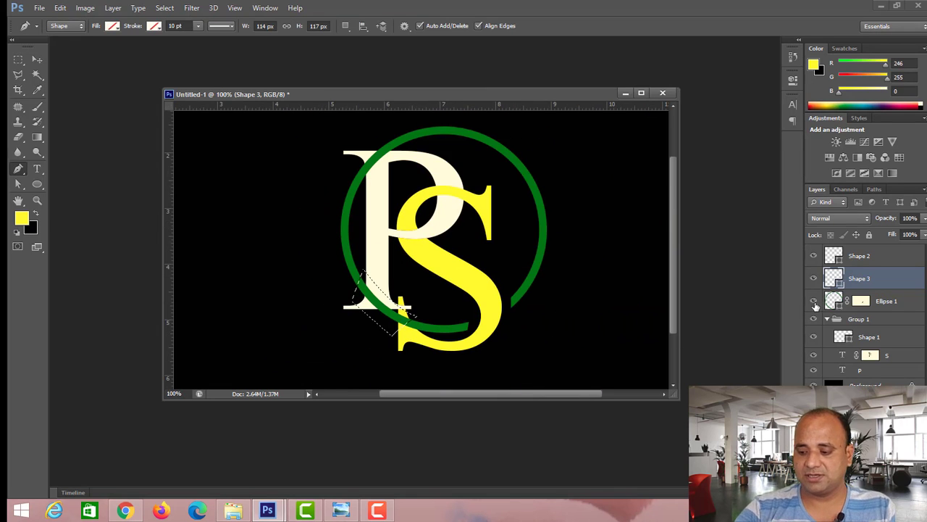
pyautogui.click(865, 303)
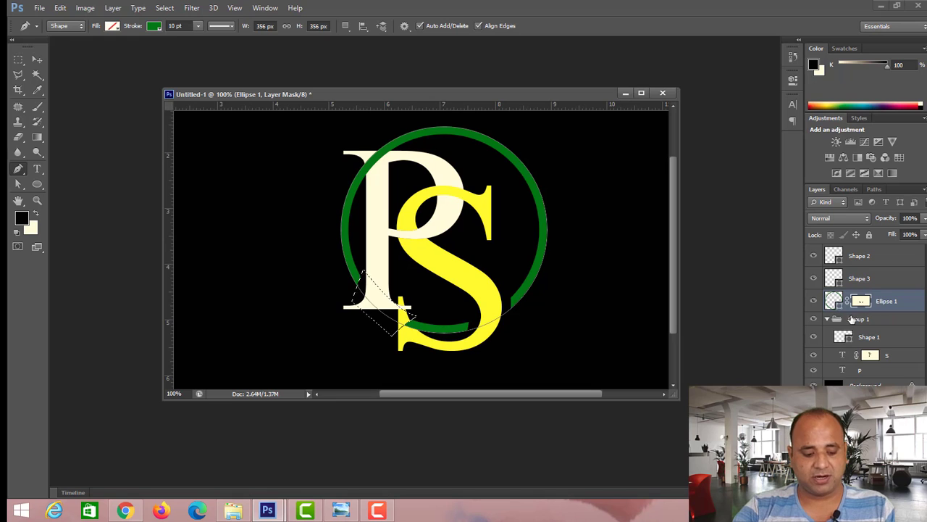
pyautogui.click(18, 59)
pyautogui.hotkey('ctrl', 'd')
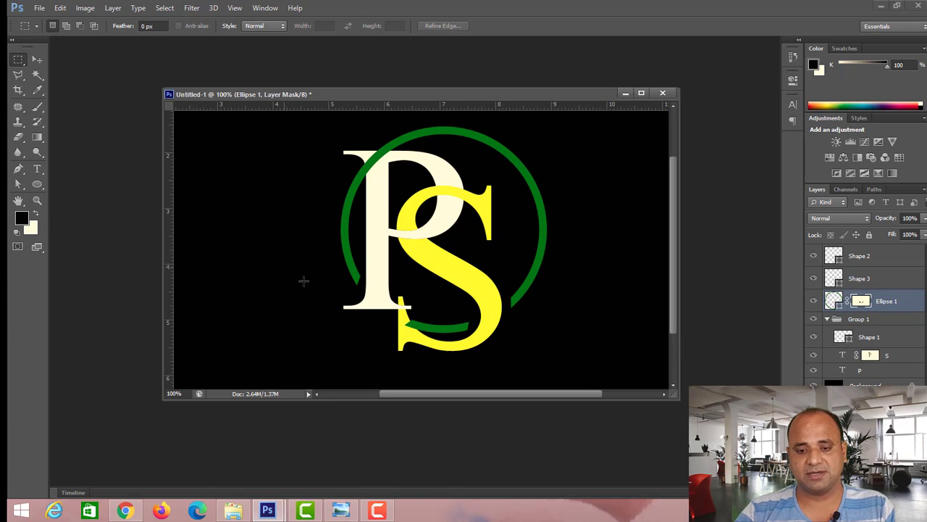
pyautogui.click(18, 168)
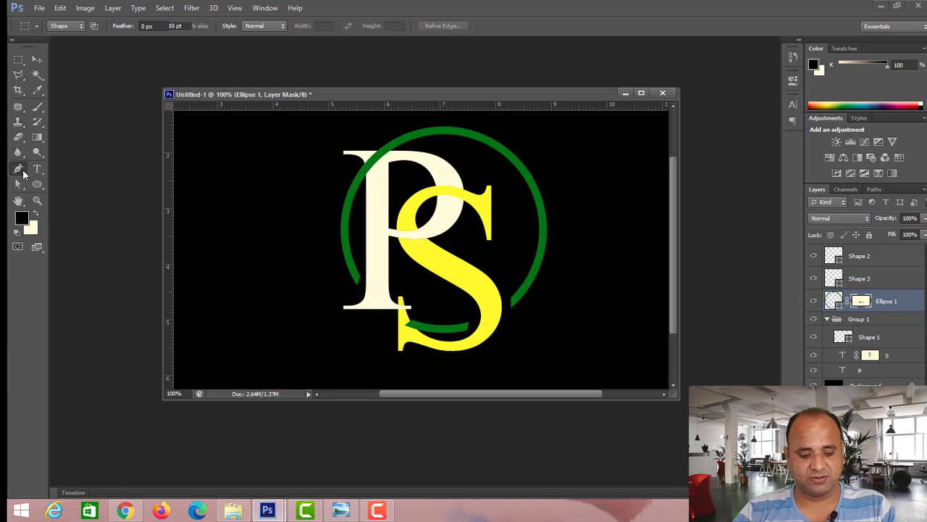
# - Pen-draw a small closed shape with no stroke over the ring end near the S
pyautogui.click(417, 322)
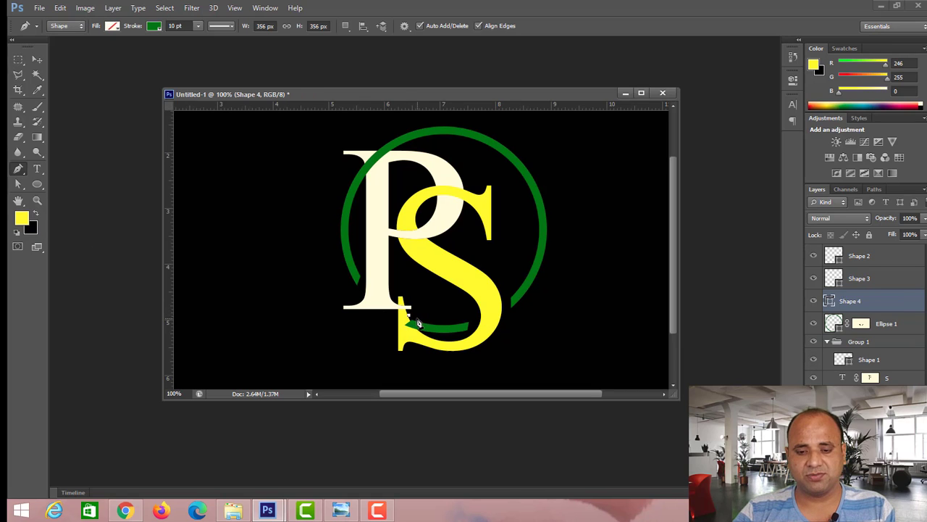
pyautogui.moveTo(418, 321); pyautogui.dragTo(418, 336)
pyautogui.click(399, 344)
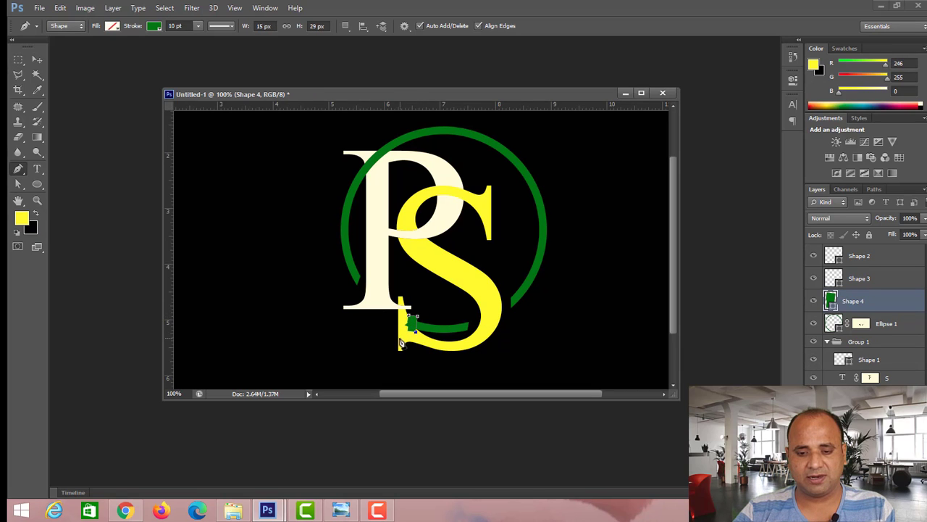
pyautogui.click(394, 333)
pyautogui.click(410, 318)
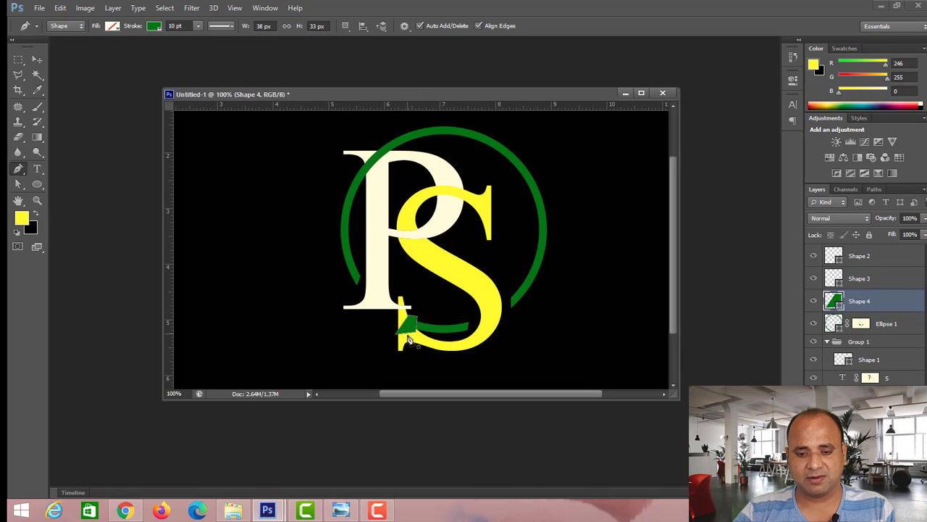
pyautogui.click(155, 26)
pyautogui.click(105, 49)
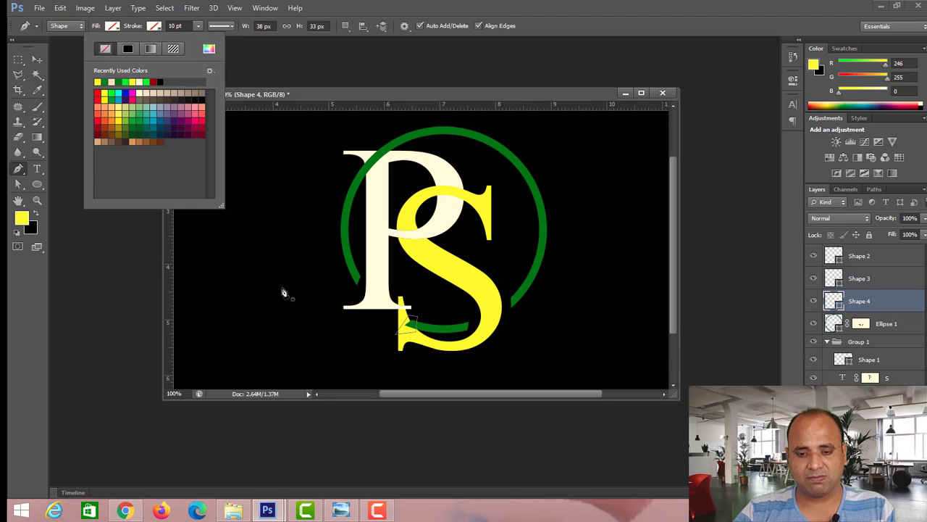
# - Make the shape a selection, fill it black on the Ellipse 1 mask, and deselect
pyautogui.rightClick(411, 332)
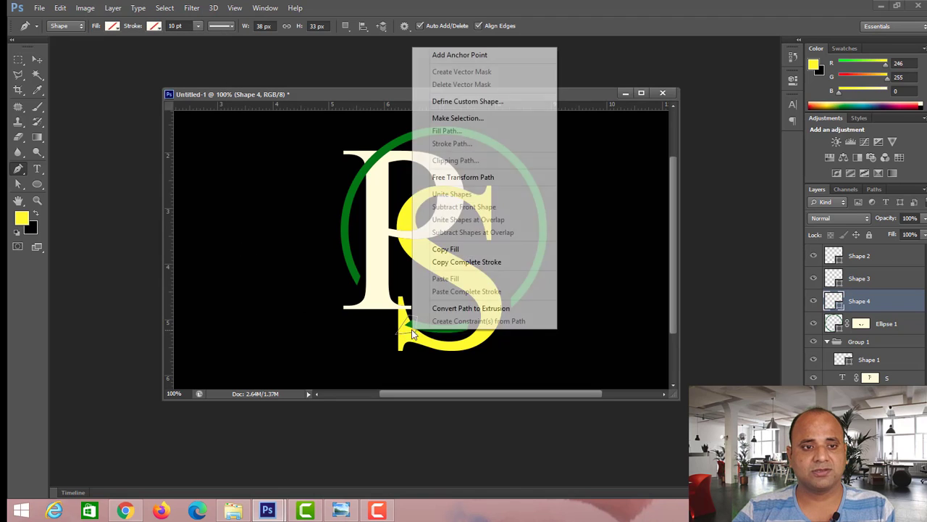
pyautogui.click(460, 120)
pyautogui.click(484, 149)
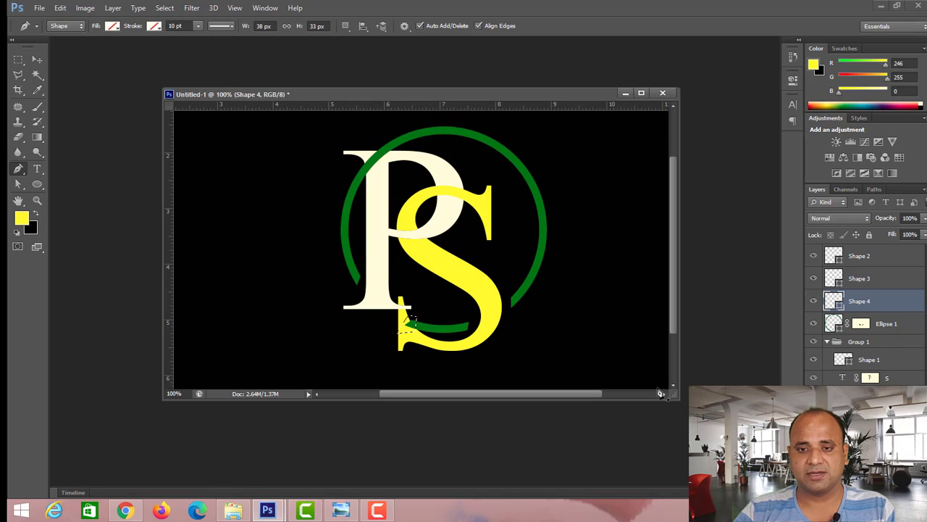
pyautogui.click(862, 324)
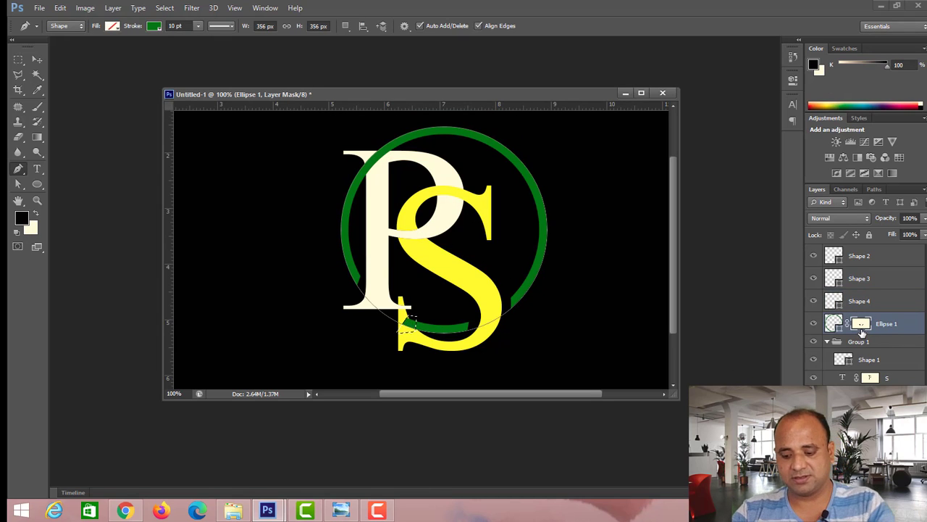
pyautogui.hotkey('alt', 'BackSpace')
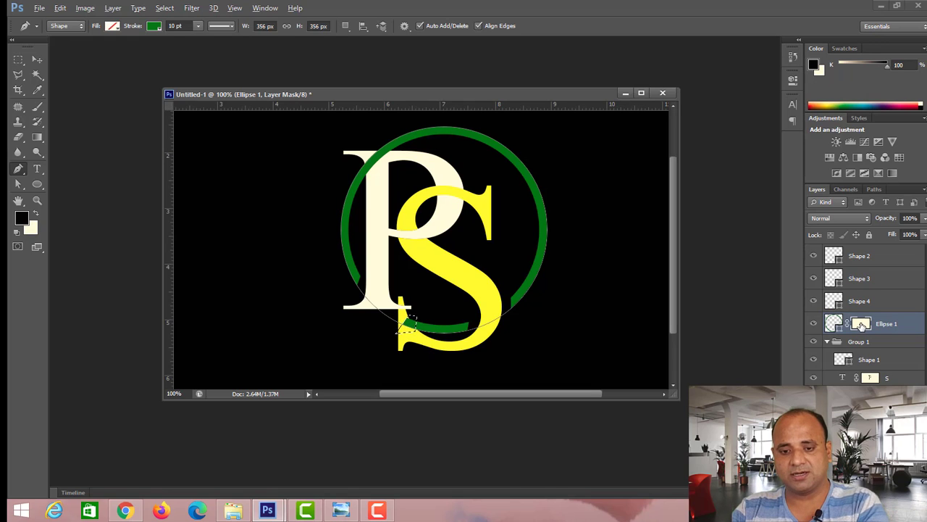
pyautogui.click(19, 60)
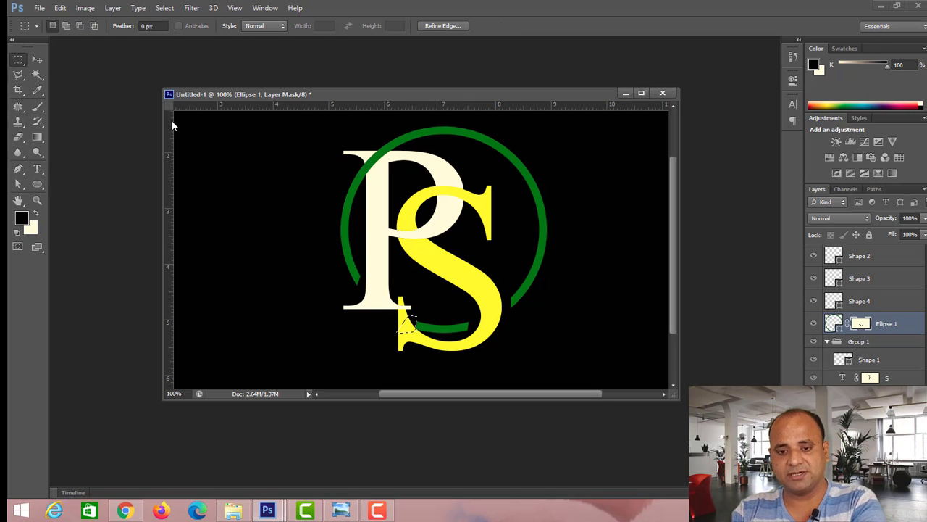
pyautogui.hotkey('ctrl', 'd')
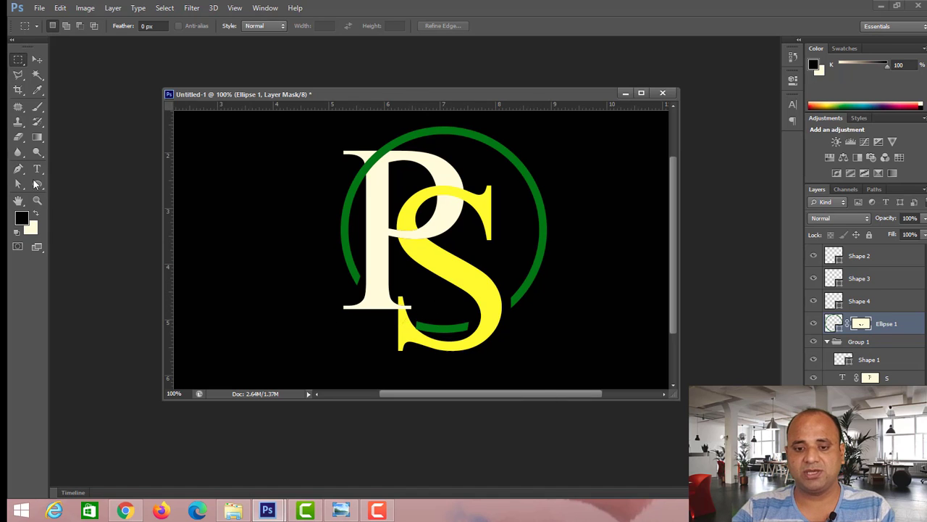
pyautogui.click(18, 168)
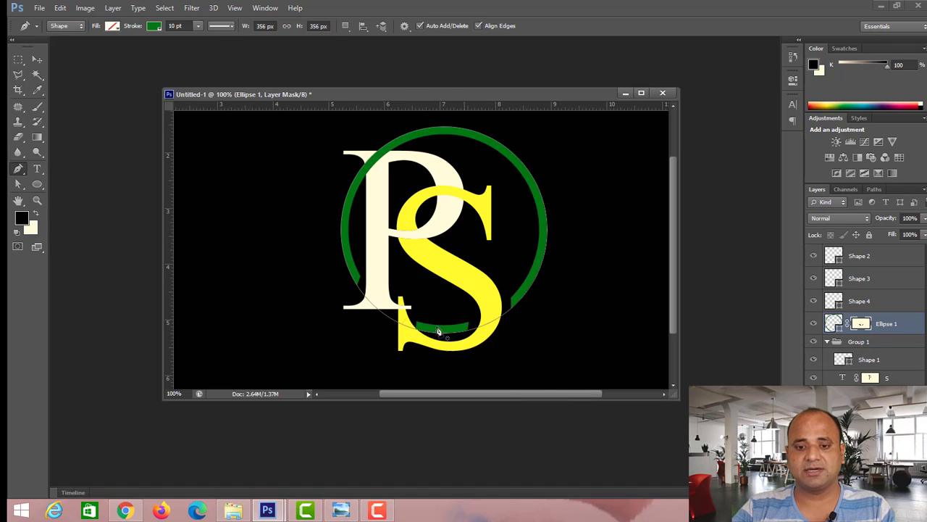
# - Draw a closed pen outline over the S beside the P's foot, with no stroke
pyautogui.click(392, 287)
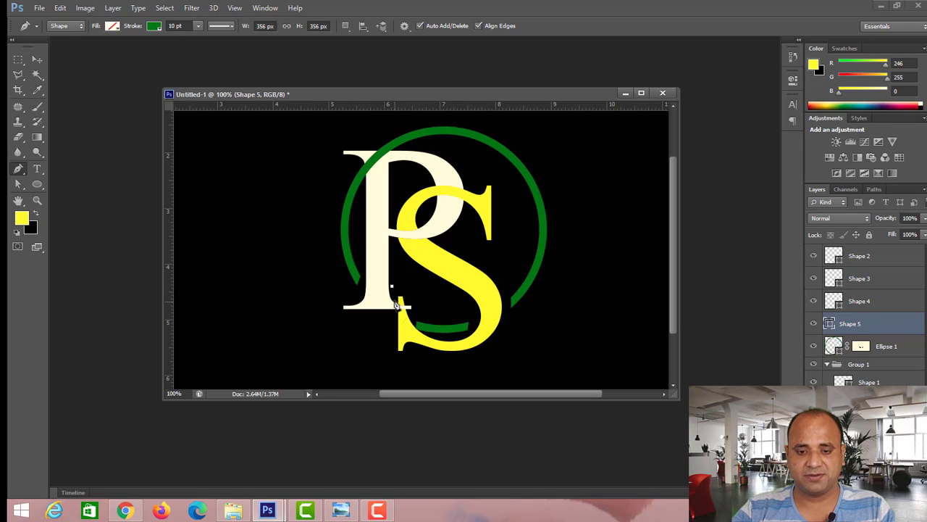
pyautogui.click(394, 303)
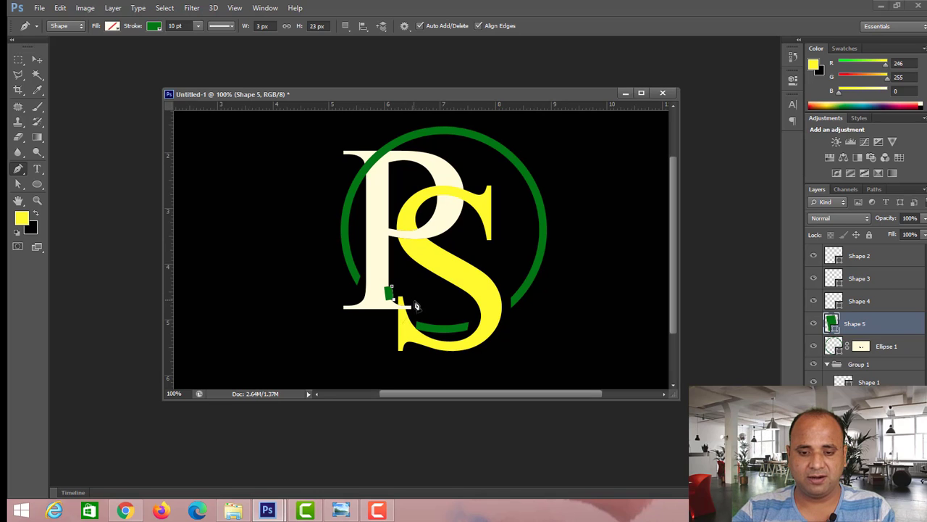
pyautogui.click(410, 306)
pyautogui.click(418, 311)
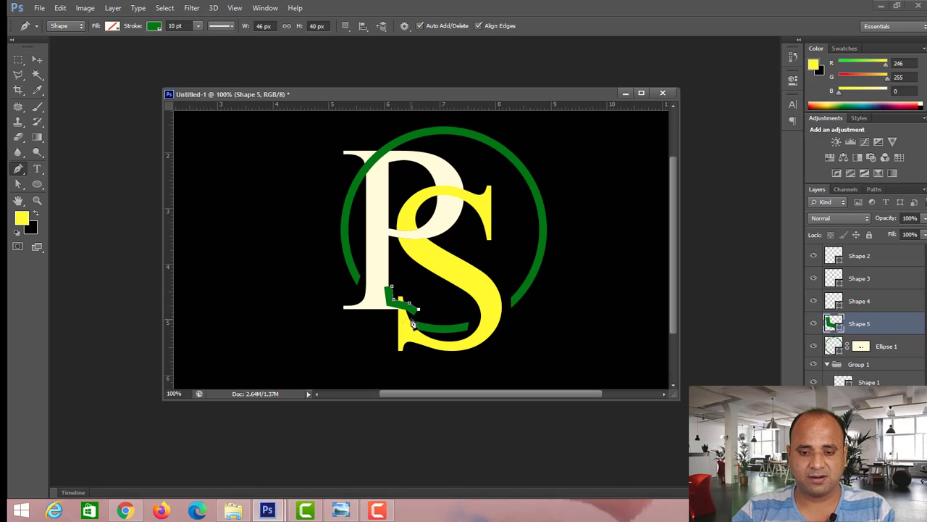
pyautogui.click(396, 330)
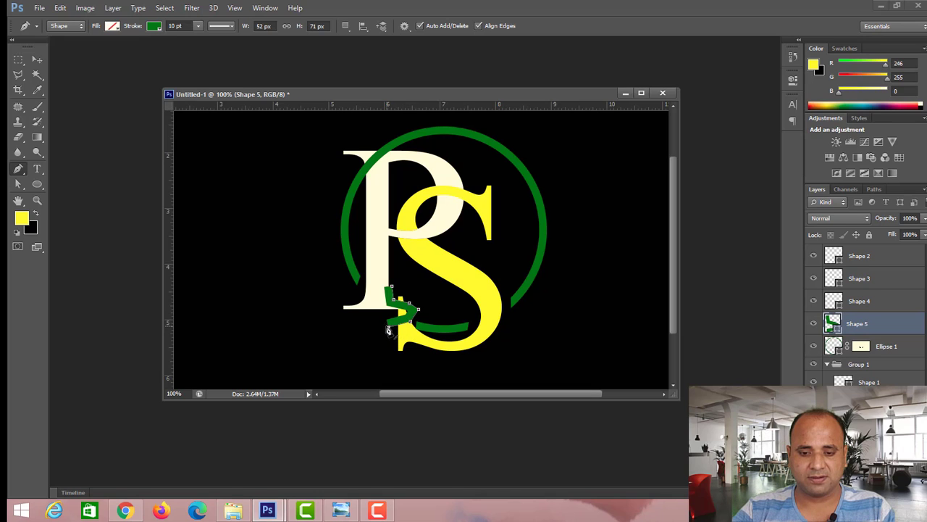
pyautogui.click(392, 290)
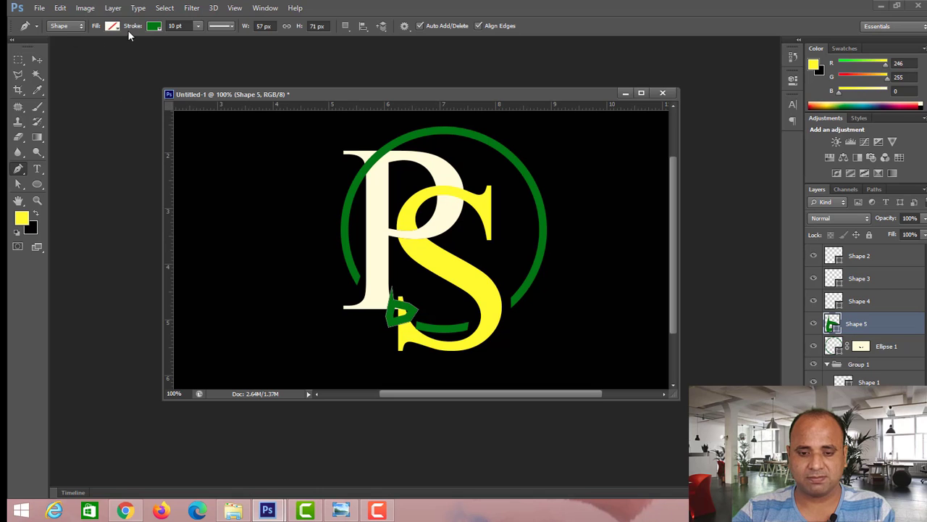
pyautogui.click(153, 27)
pyautogui.click(105, 48)
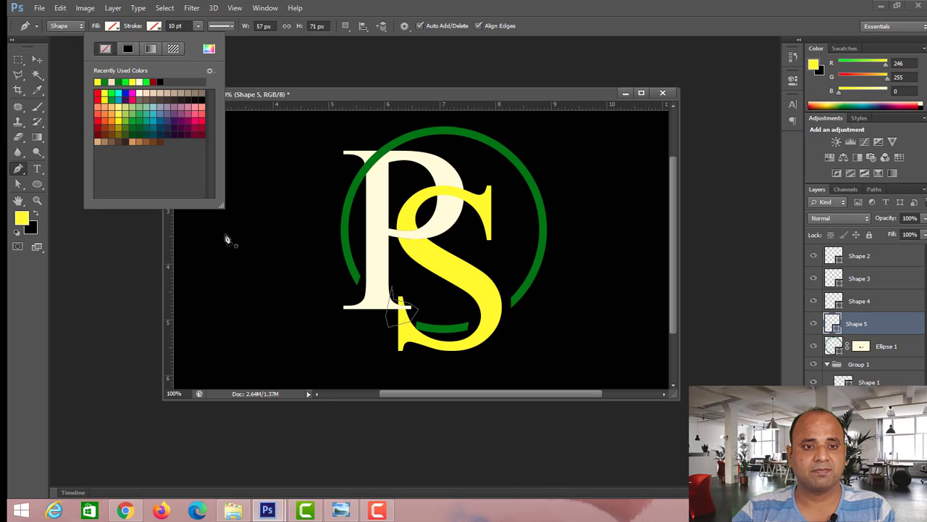
pyautogui.click(403, 324)
# - Make the outline a selection, fill it on the S layer mask, then deselect
pyautogui.rightClick(401, 319)
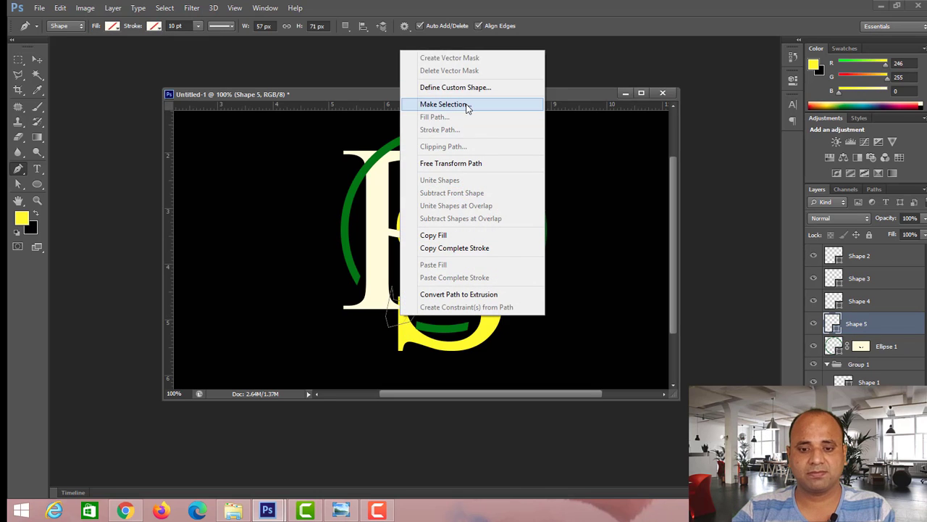
pyautogui.click(467, 107)
pyautogui.click(483, 149)
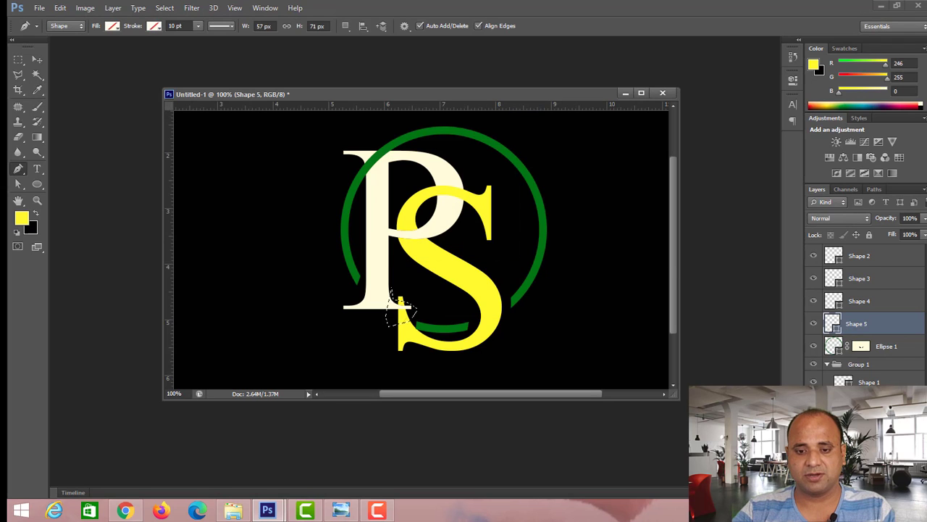
pyautogui.click(861, 405)
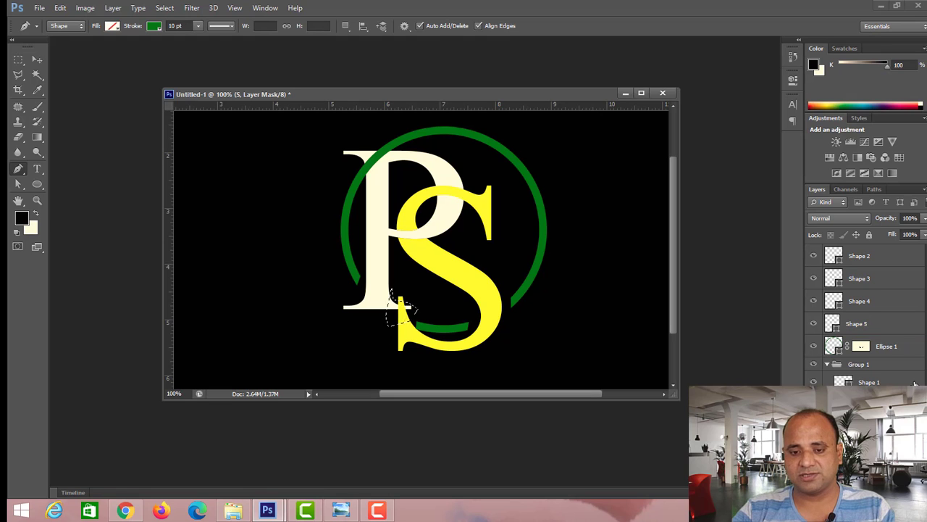
pyautogui.press('Delete')
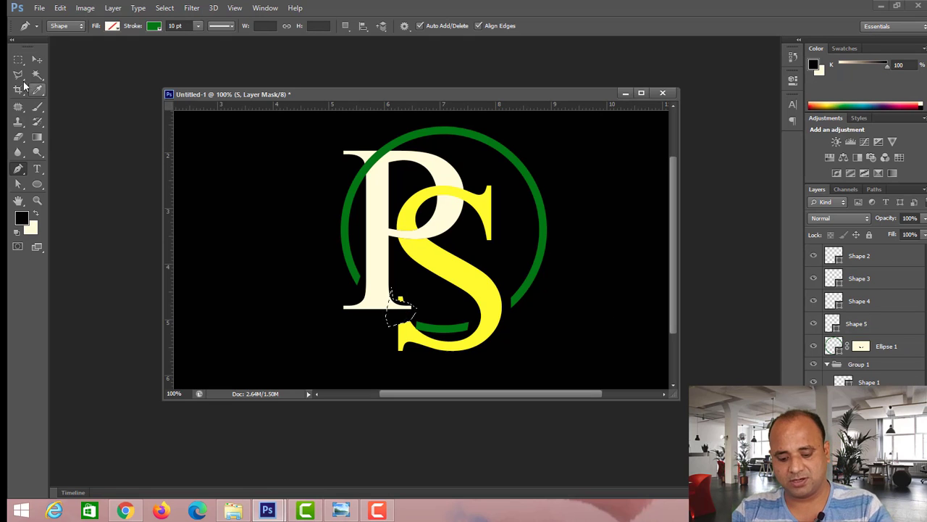
pyautogui.click(18, 59)
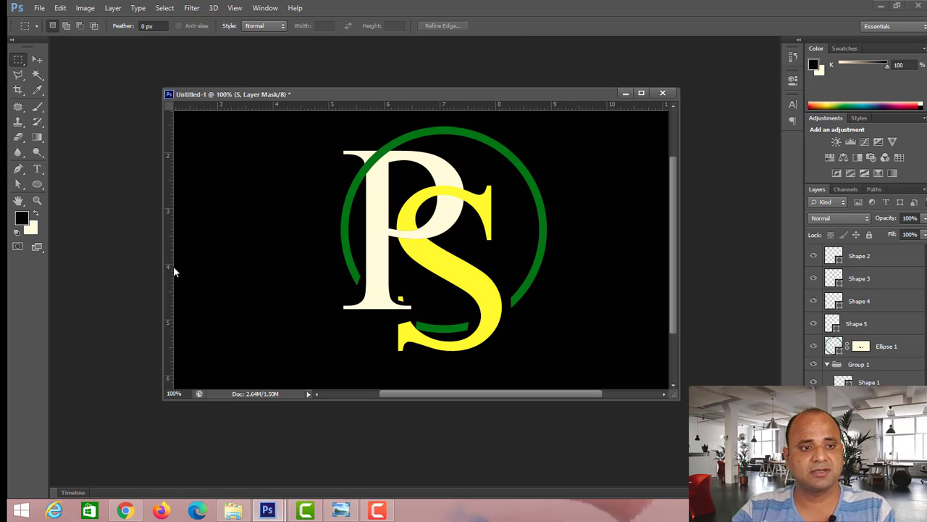
pyautogui.click(401, 268)
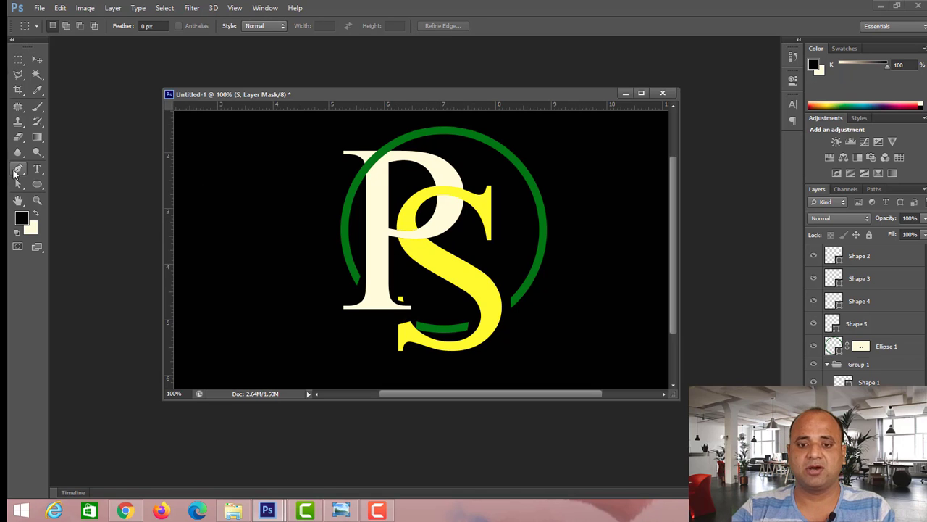
# - Pen-draw a stroke-less leaf shape over the green ring at the P's top
pyautogui.click(17, 171)
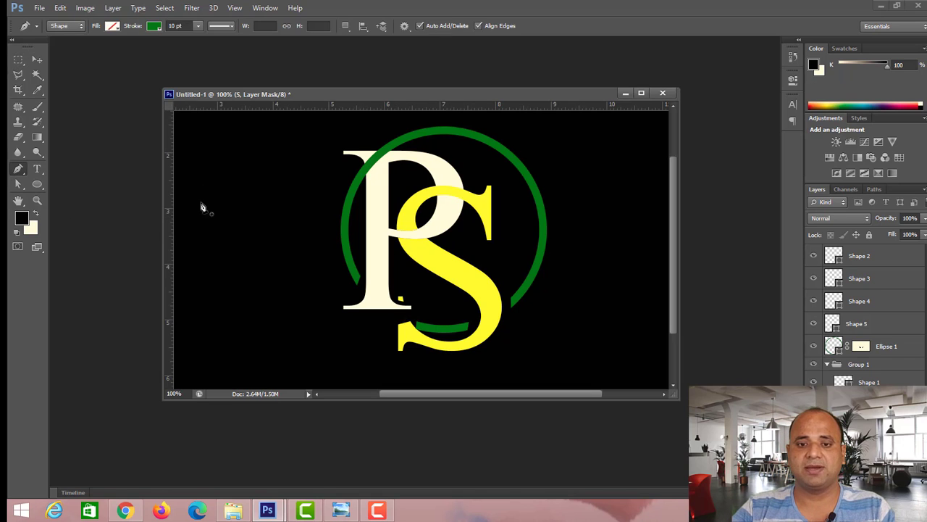
pyautogui.click(355, 167)
pyautogui.moveTo(385, 139); pyautogui.dragTo(397, 134)
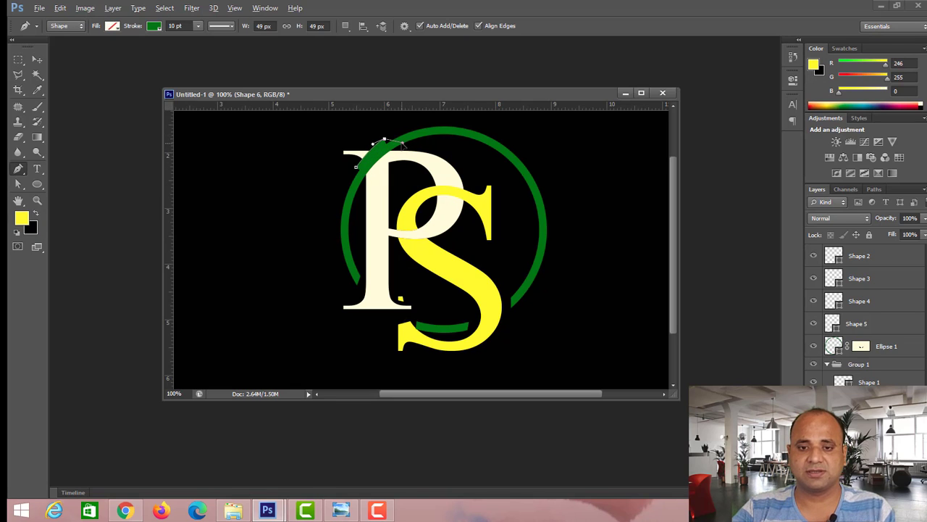
pyautogui.click(408, 148)
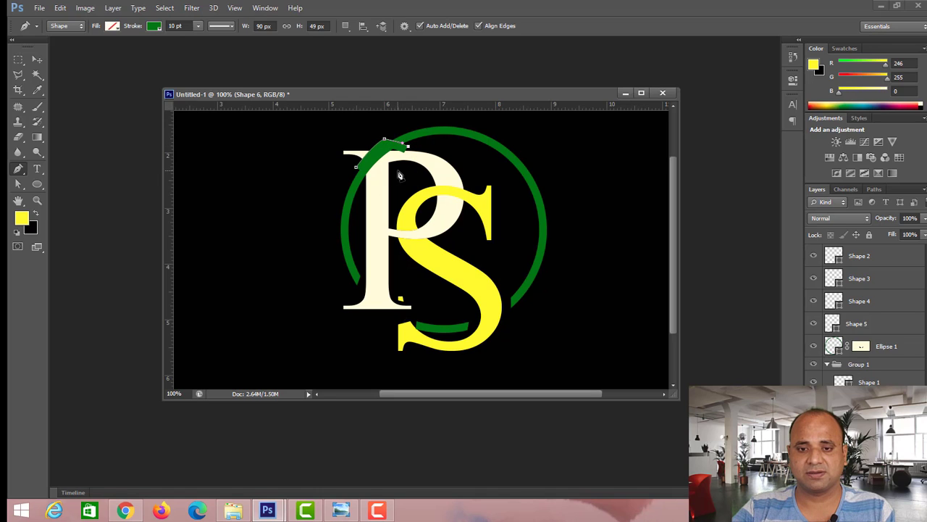
pyautogui.click(360, 188)
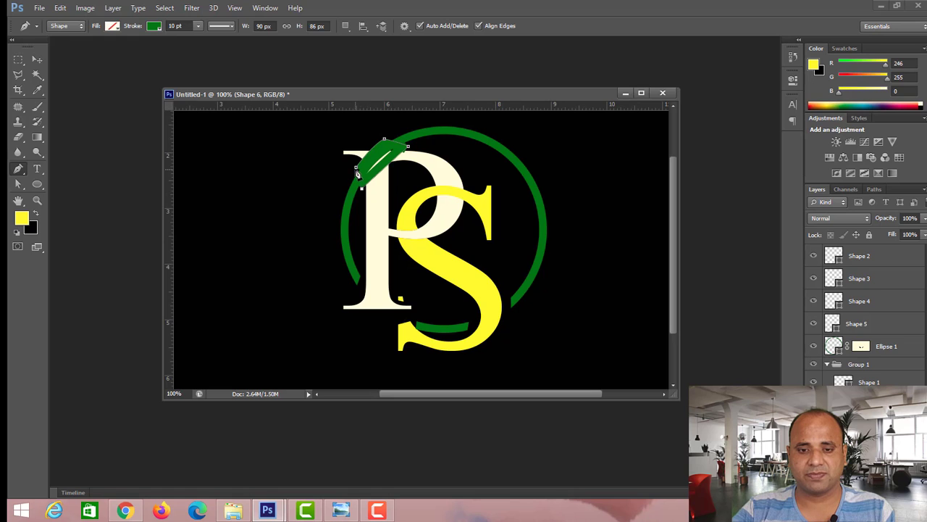
pyautogui.click(357, 171)
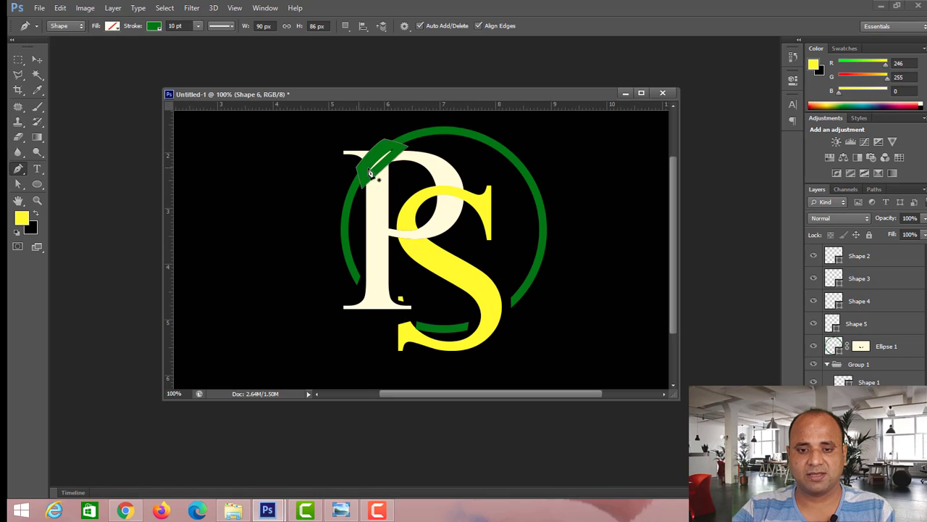
pyautogui.click(156, 27)
pyautogui.click(106, 50)
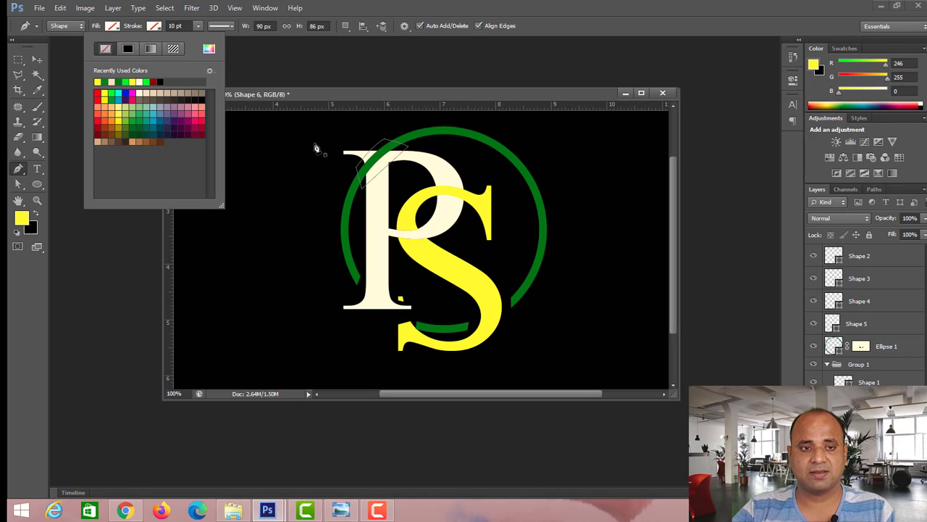
# - Turn the leaf into a selection and mask out the ring there on Ellipse 1's mask
pyautogui.rightClick(372, 158)
pyautogui.click(444, 211)
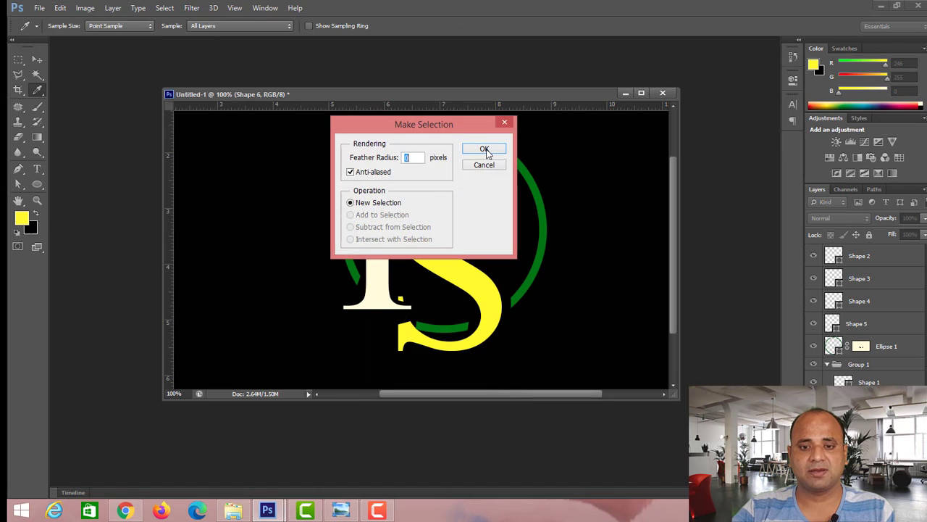
pyautogui.click(484, 151)
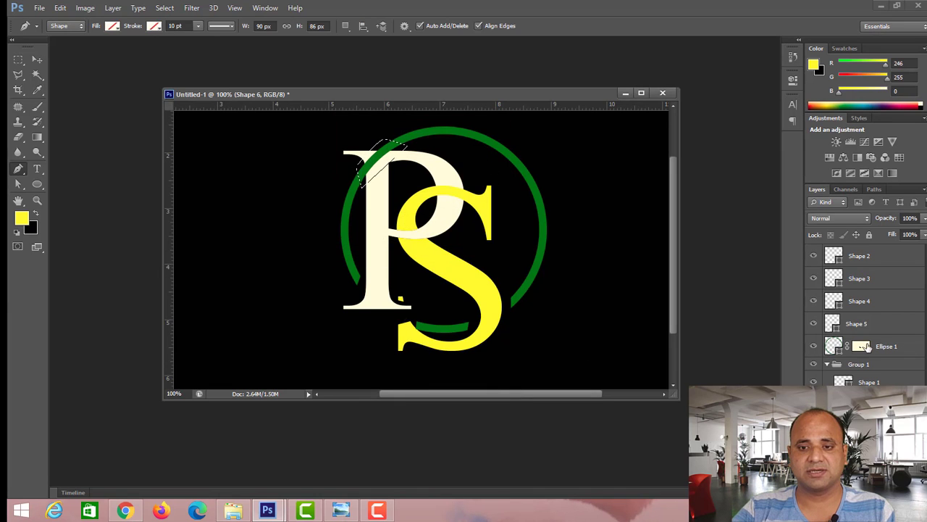
pyautogui.click(862, 347)
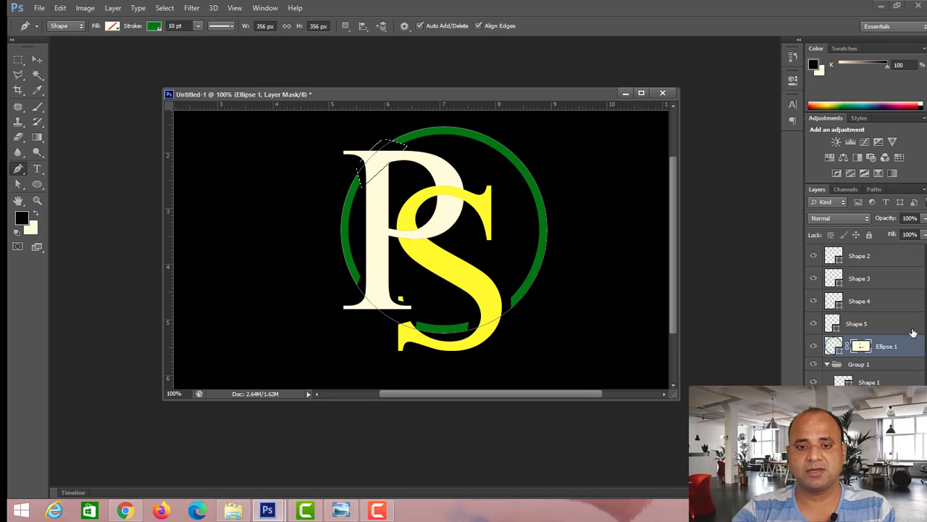
pyautogui.click(17, 60)
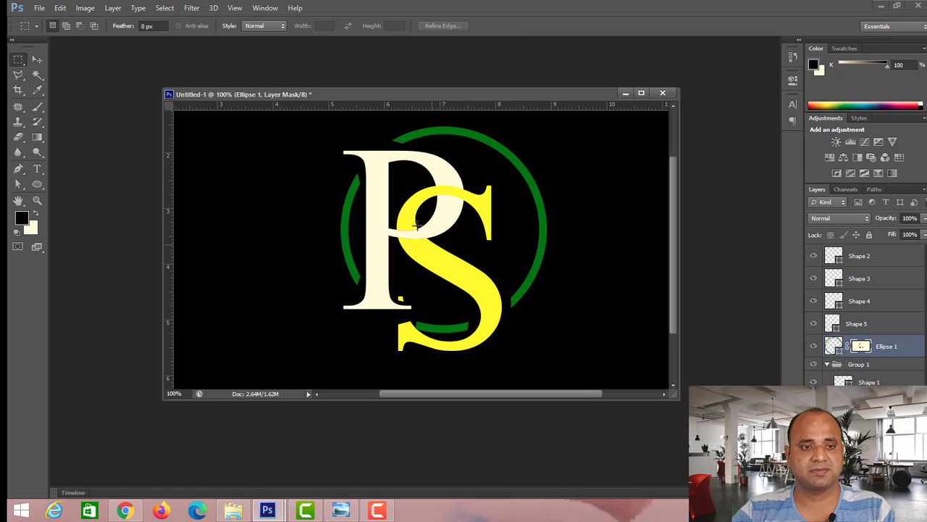
# - Pen-draw a stroke-less shape over where the S crosses the top of the P's bowl
pyautogui.click(17, 168)
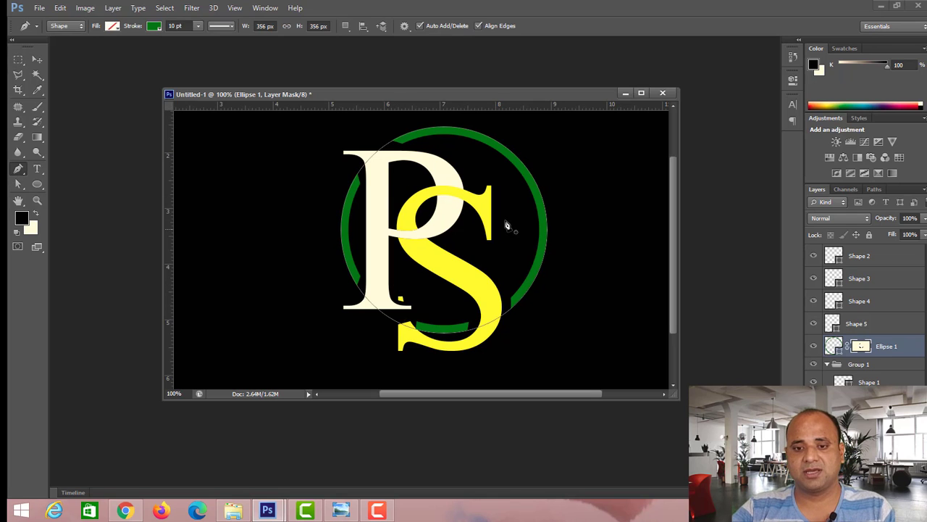
pyautogui.click(426, 184)
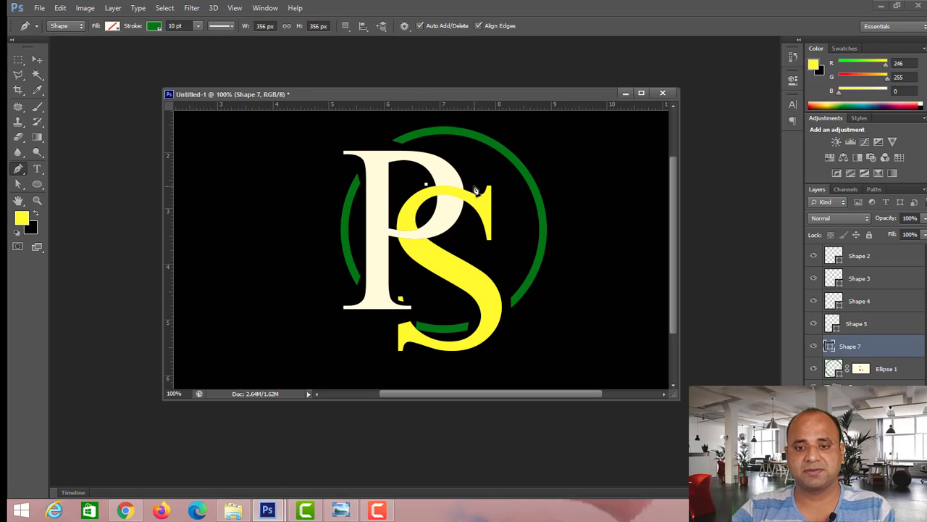
pyautogui.click(479, 190)
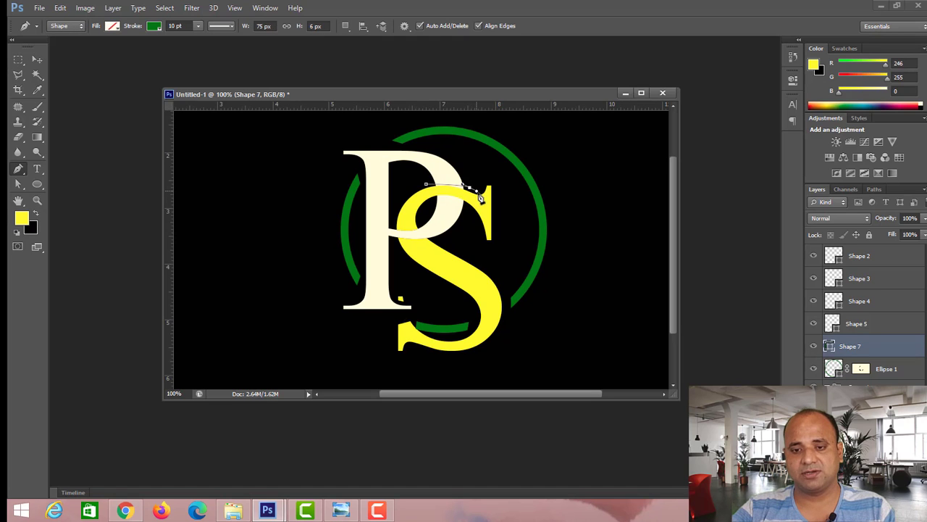
pyautogui.hotkey('ctrl', 'alt', 'z')
pyautogui.hotkey('ctrl', 'alt', 'z')
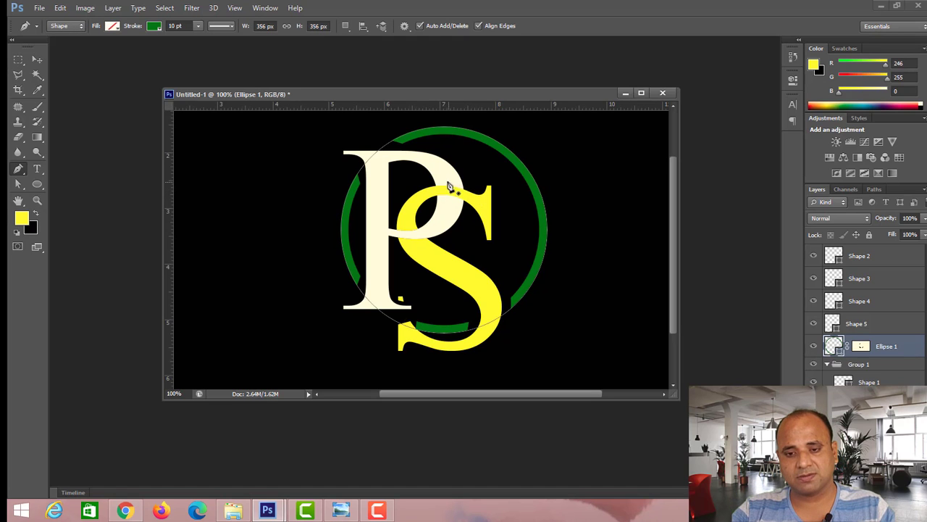
pyautogui.click(427, 183)
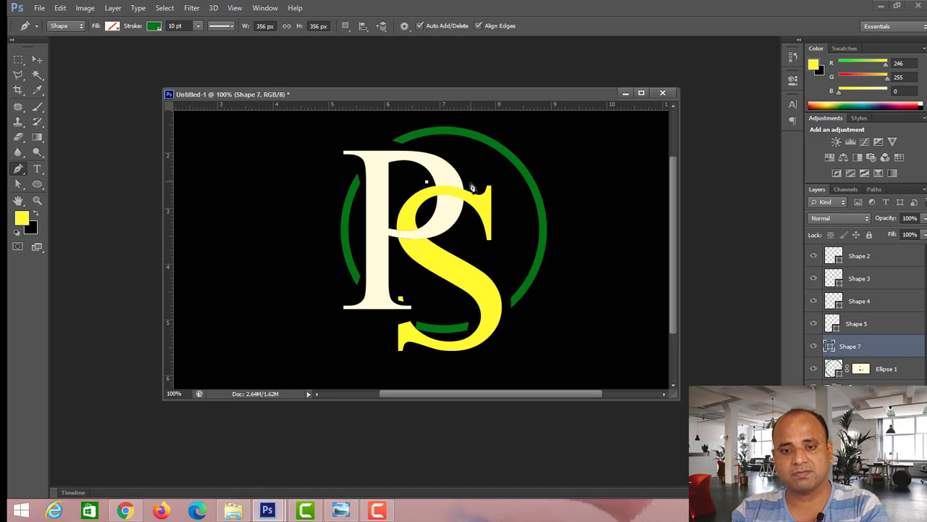
pyautogui.moveTo(471, 187); pyautogui.dragTo(481, 198)
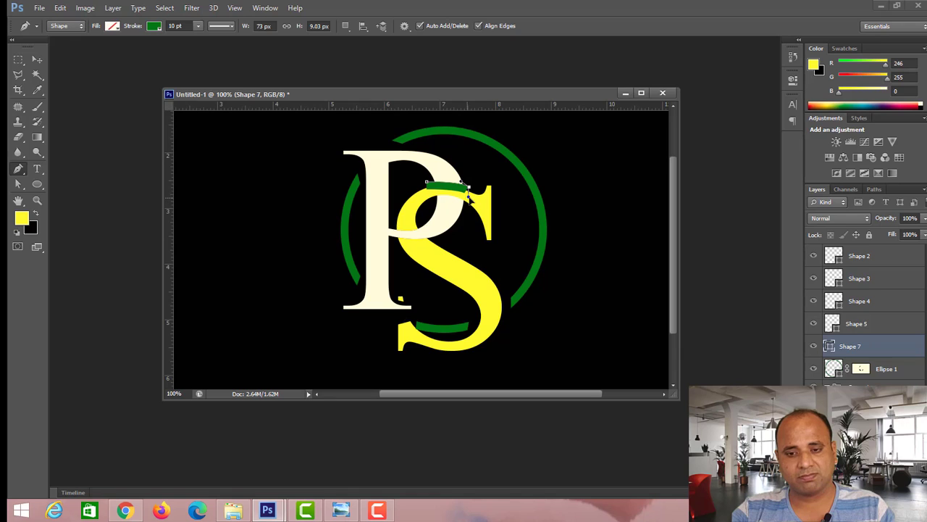
pyautogui.click(466, 212)
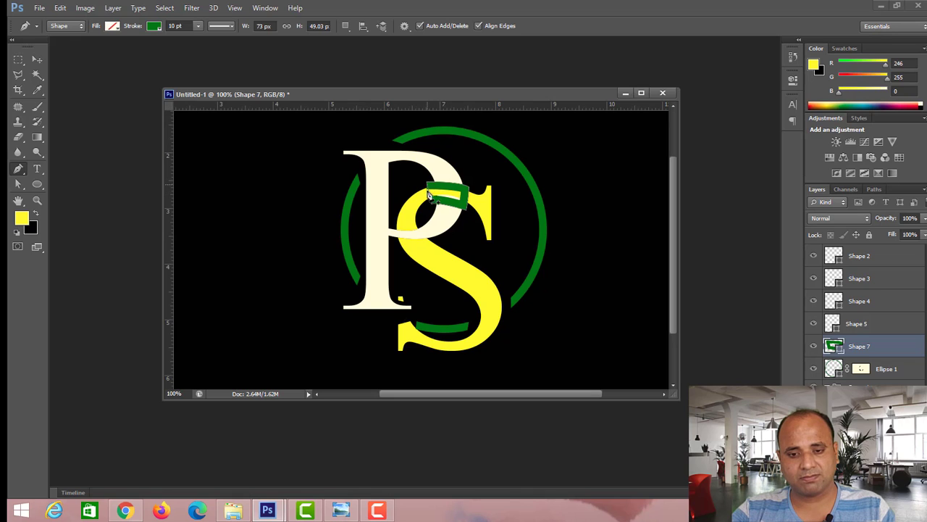
pyautogui.click(154, 27)
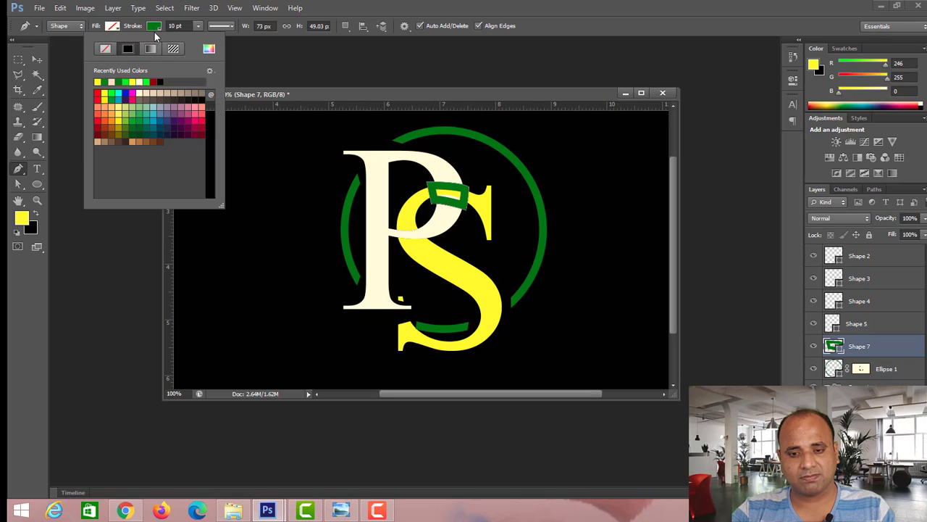
pyautogui.click(106, 48)
# - Make the shape a selection, fill it black on the S layer mask, then deselect
pyautogui.rightClick(434, 197)
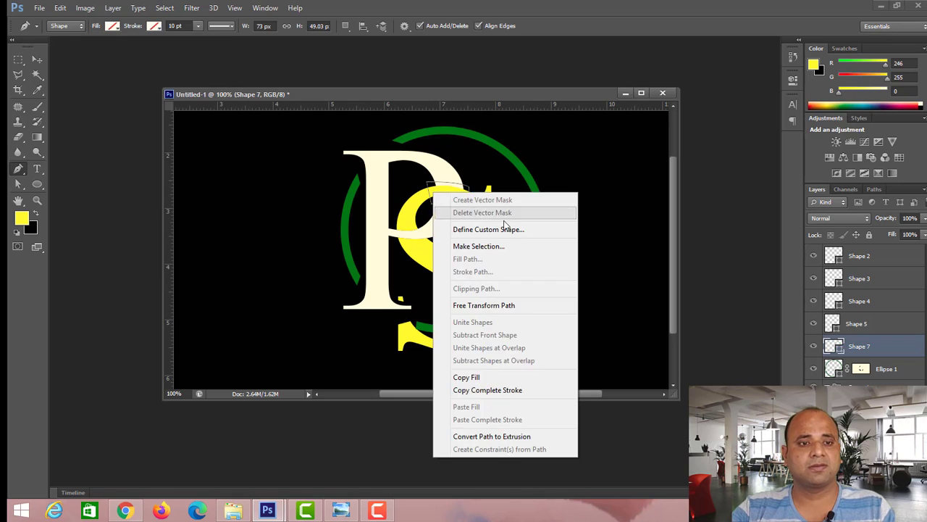
pyautogui.click(509, 247)
pyautogui.click(489, 154)
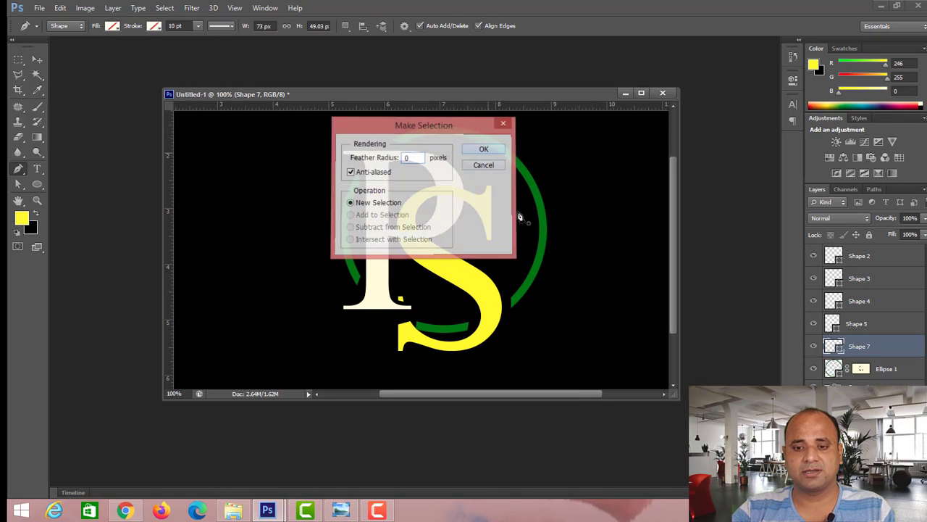
pyautogui.click(861, 392)
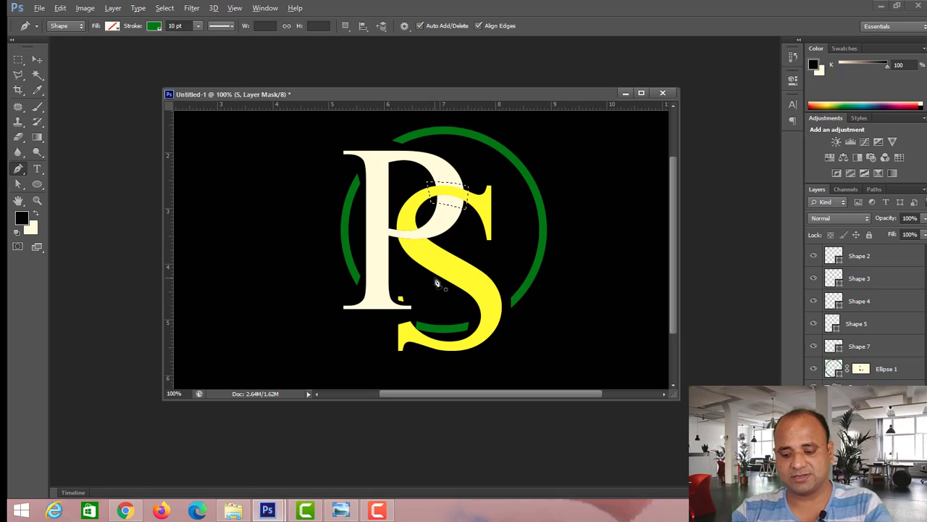
pyautogui.hotkey('alt', 'BackSpace')
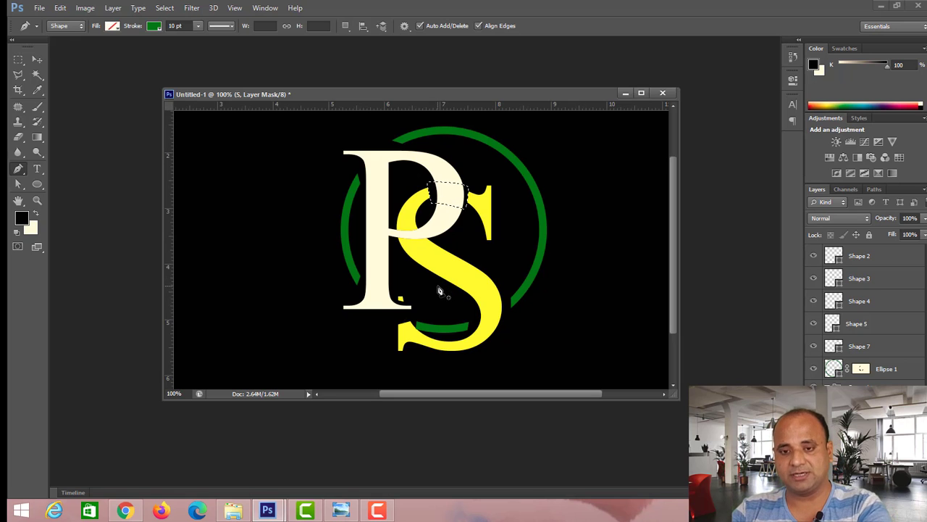
pyautogui.click(19, 59)
pyautogui.click(426, 218)
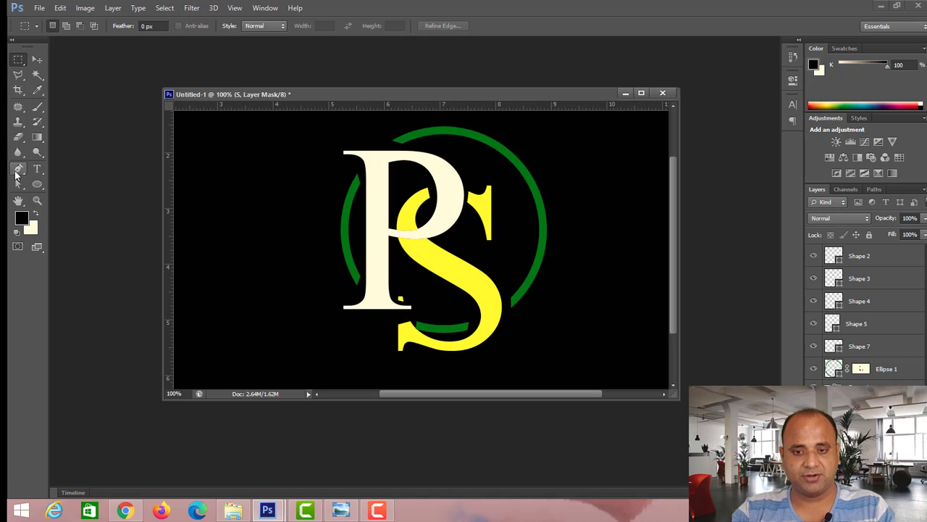
# - Pen-draw a stroke-less shape over the S crossing under the P's lower bowl
pyautogui.click(18, 168)
pyautogui.click(392, 228)
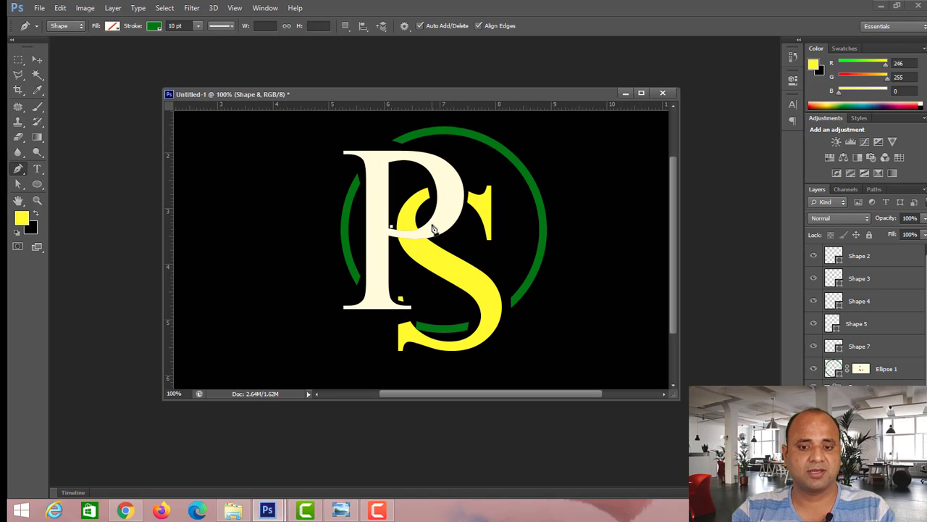
pyautogui.hotkey('ctrl', 'z')
pyautogui.click(393, 229)
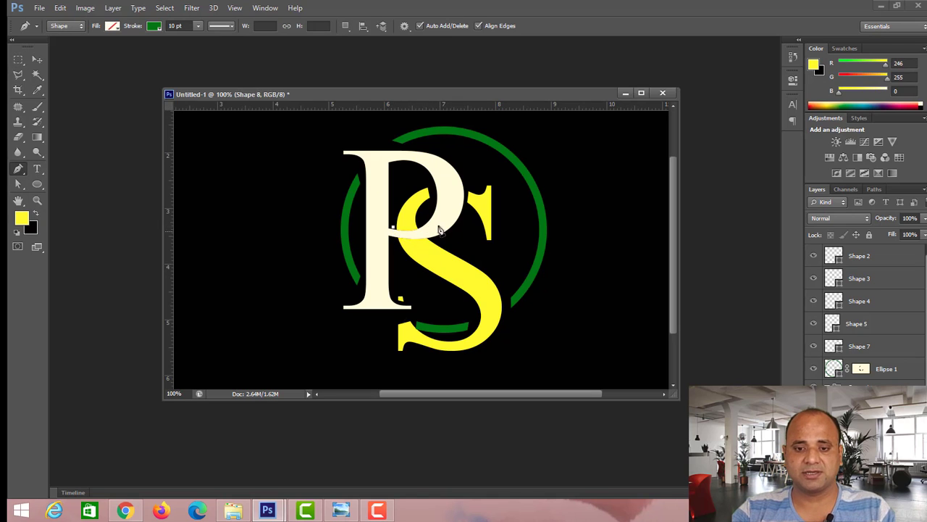
pyautogui.click(423, 226)
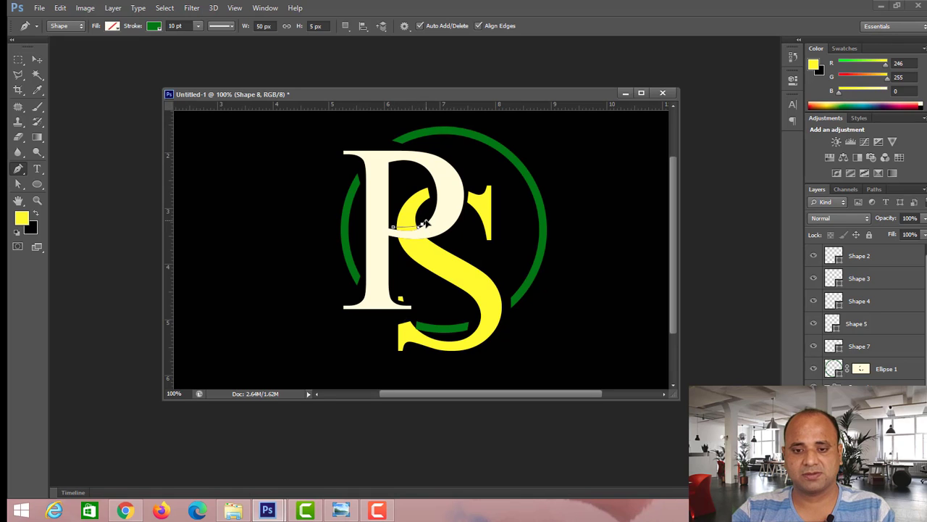
pyautogui.click(429, 230)
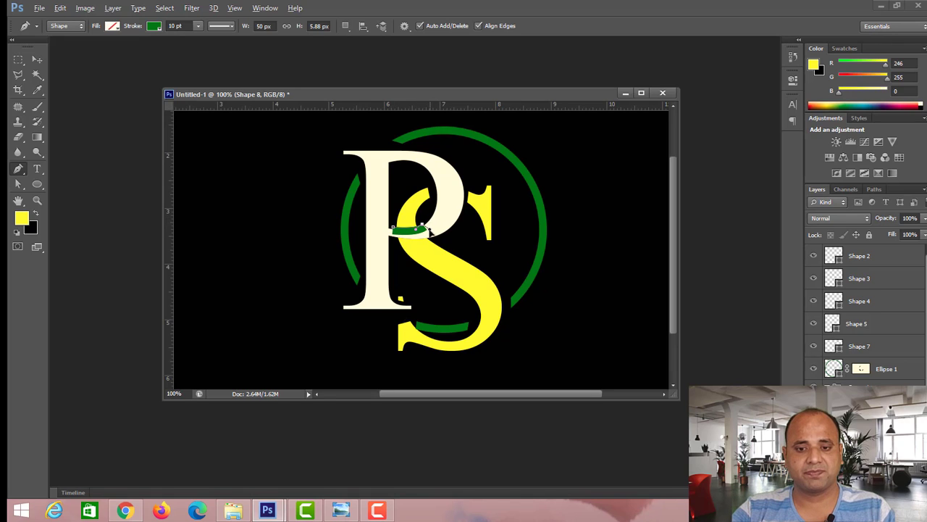
pyautogui.click(434, 239)
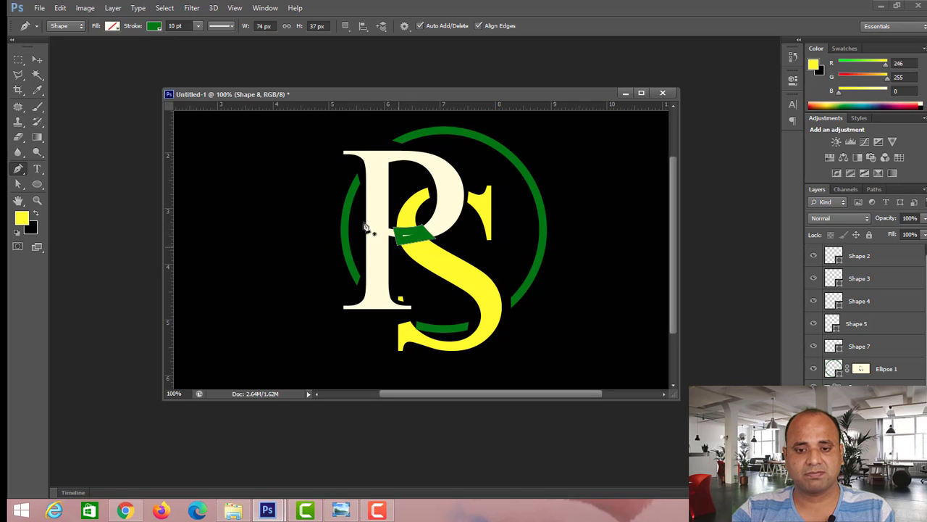
pyautogui.click(154, 27)
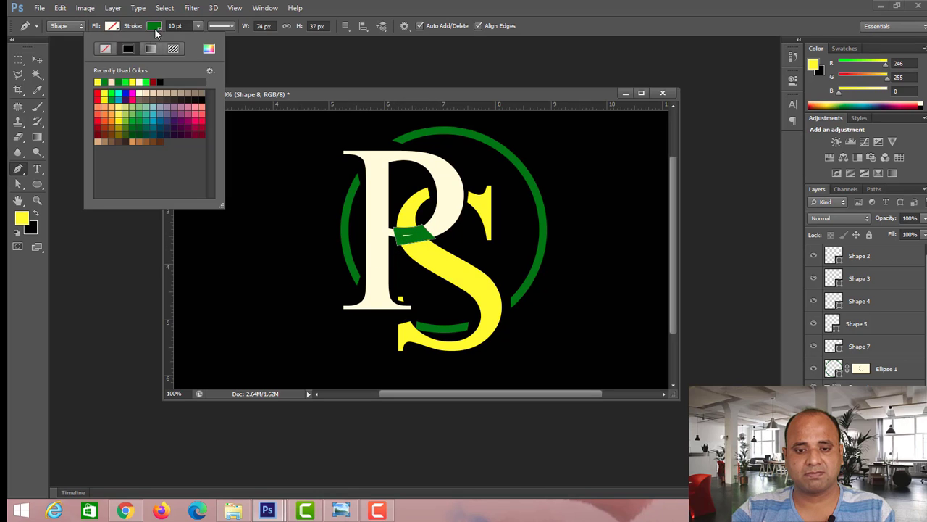
pyautogui.click(105, 49)
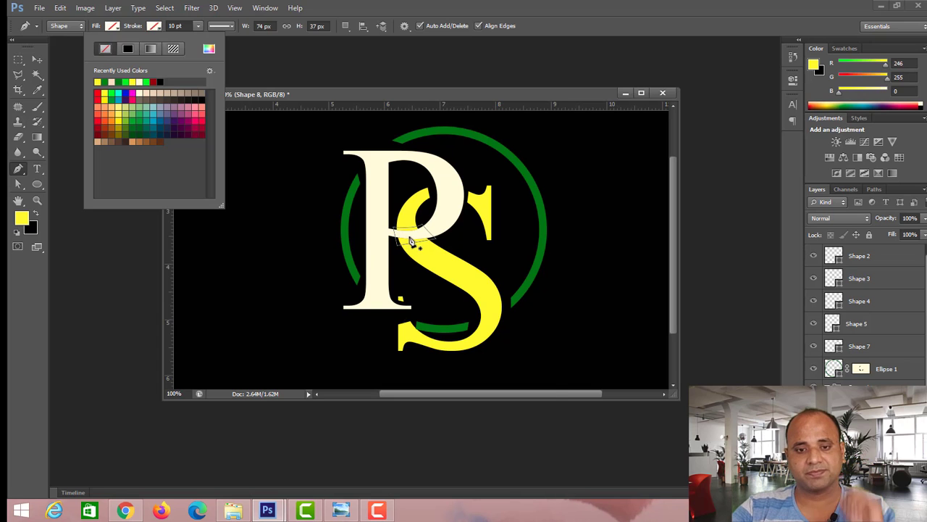
# - Make the shape a selection, mask it out on the S layer mask, then deselect
pyautogui.rightClick(411, 235)
pyautogui.click(472, 287)
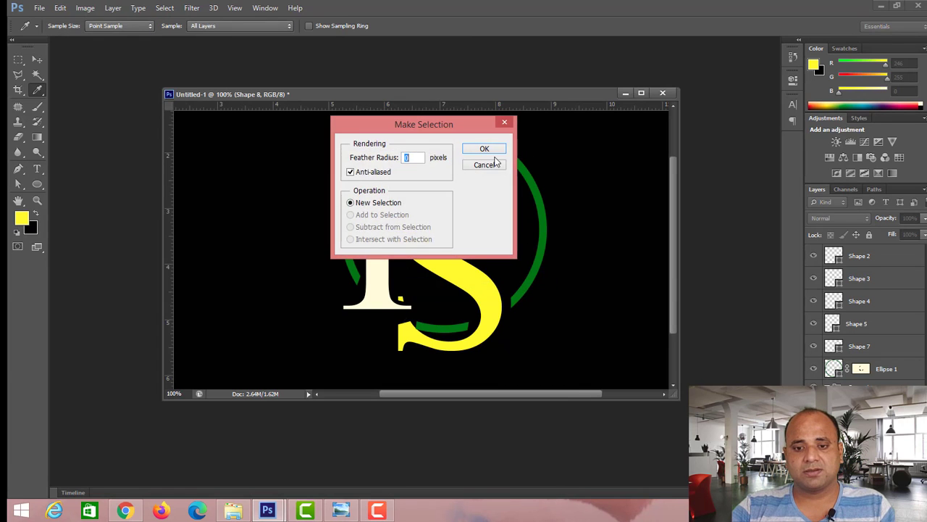
pyautogui.press('Return')
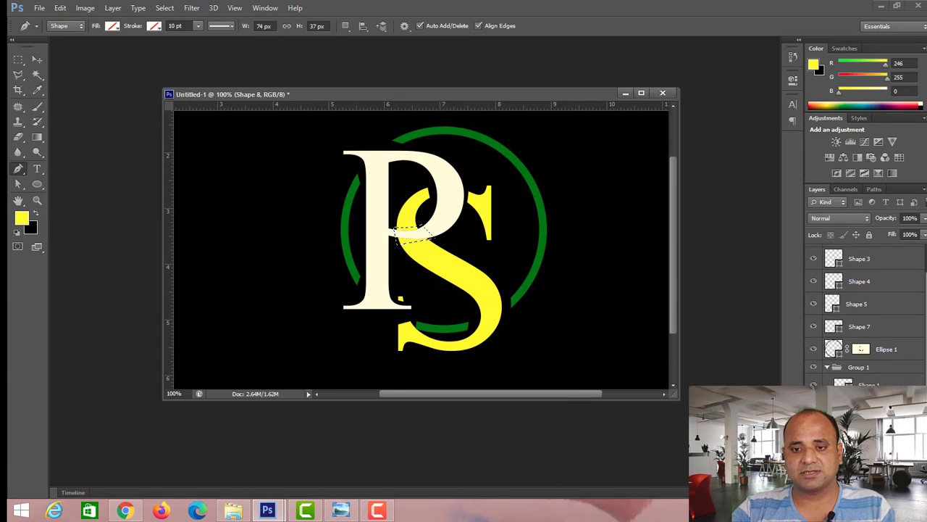
pyautogui.click(862, 500)
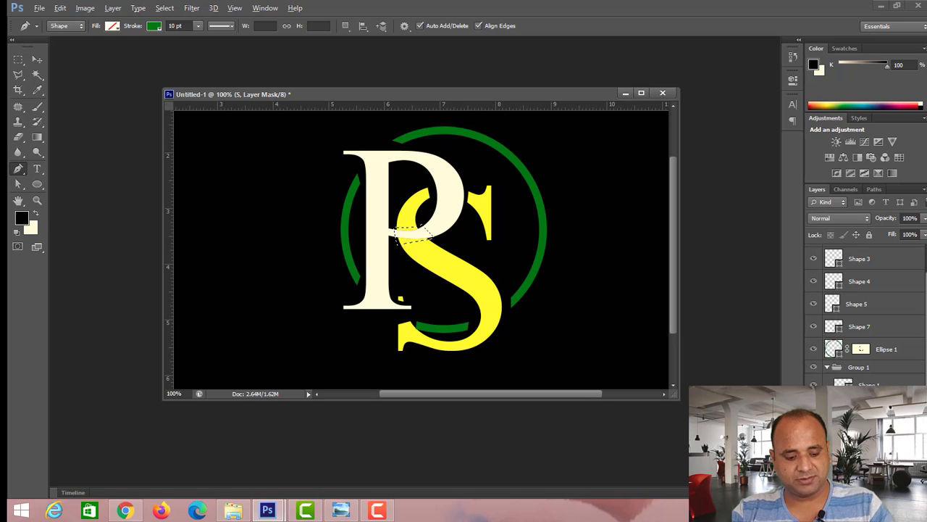
pyautogui.click(18, 59)
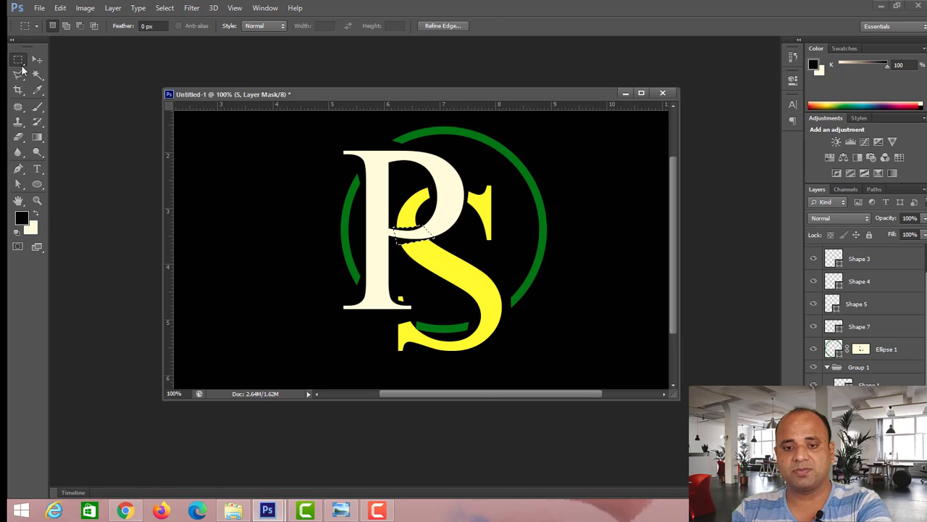
pyautogui.click(367, 248)
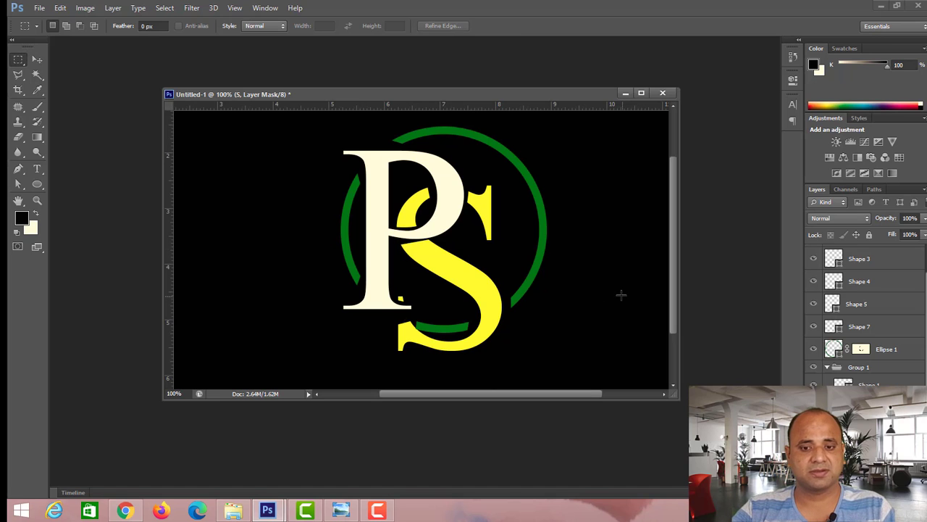
# - Zoom out and type 'Personality & Skills' in yellow 72 pt Times New Roman below the monogram
pyautogui.moveTo(670, 256); pyautogui.dragTo(670, 231)
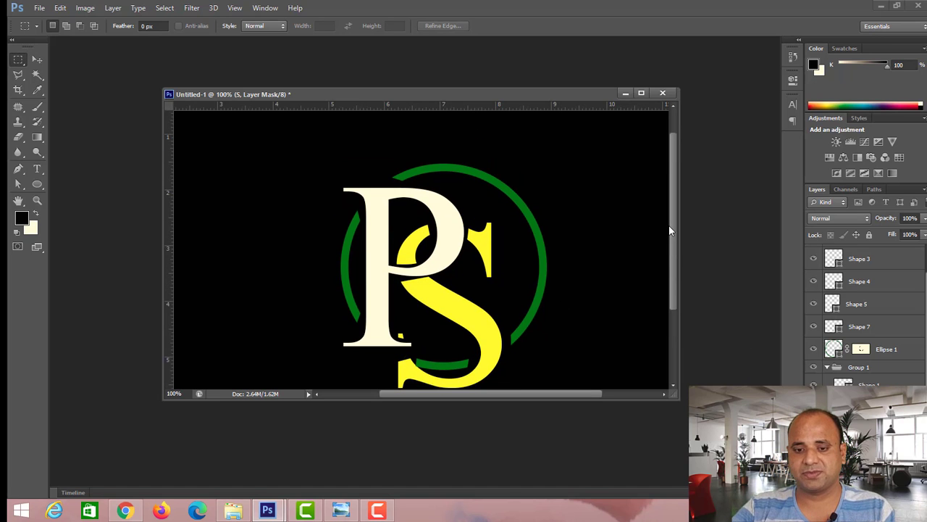
pyautogui.hotkey('ctrl', '-')
pyautogui.hotkey('ctrl', '-')
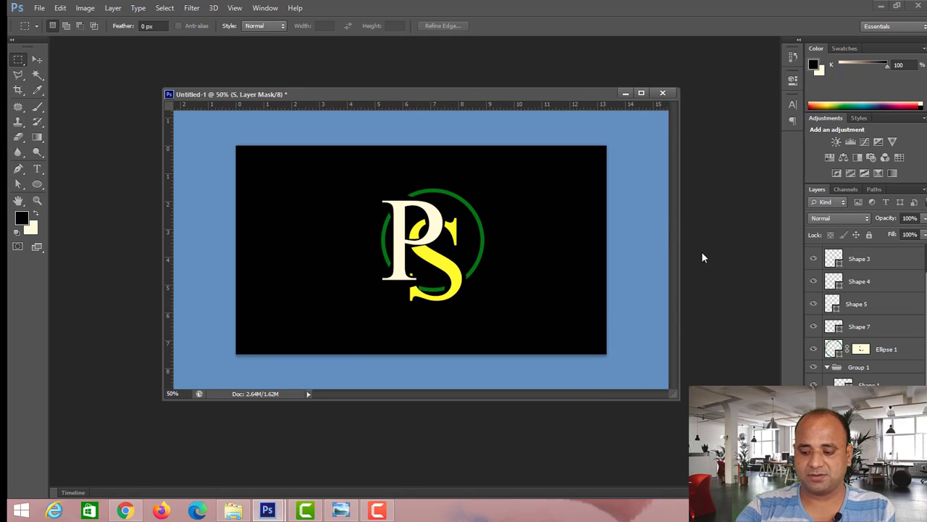
pyautogui.click(37, 169)
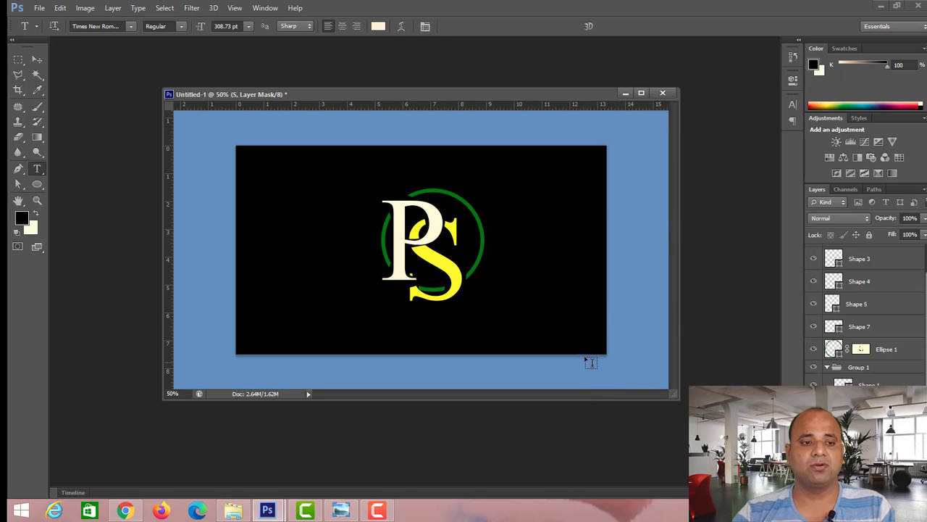
pyautogui.click(371, 326)
pyautogui.write('P')
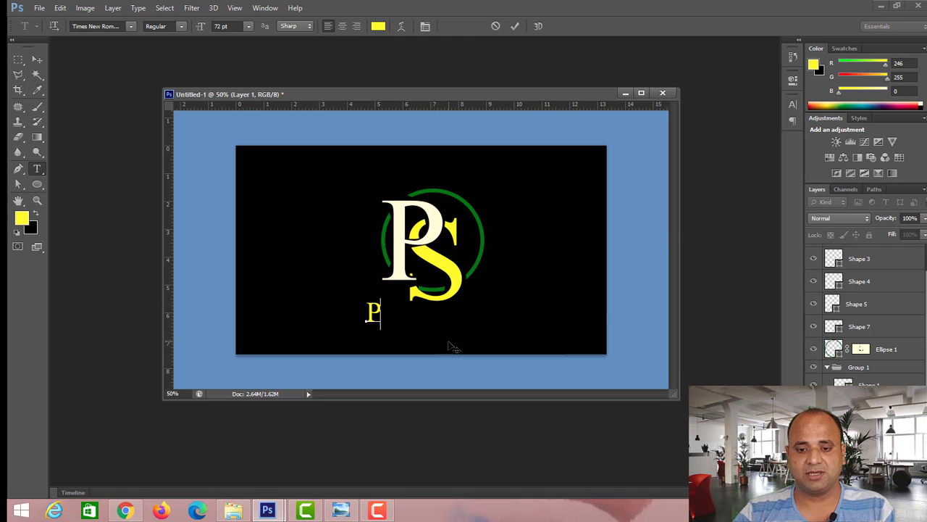
pyautogui.write('erso')
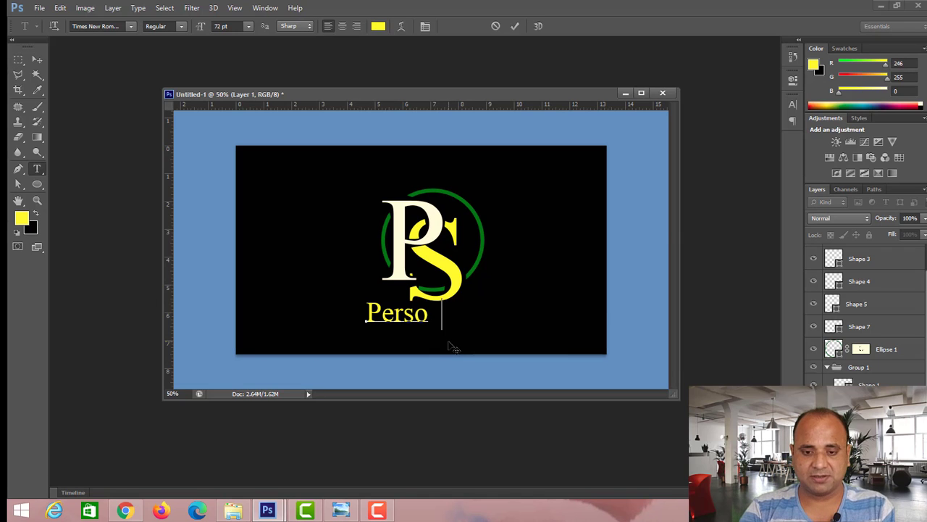
pyautogui.write('nality ')
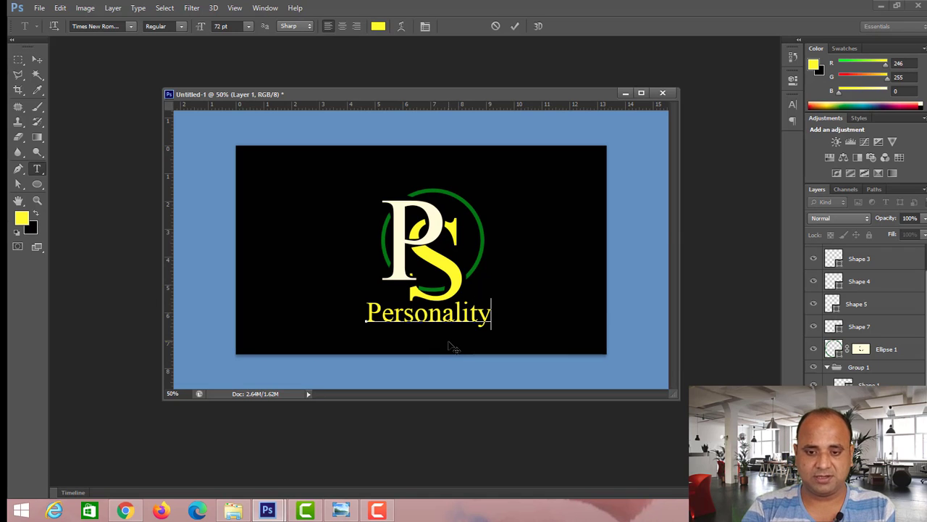
pyautogui.write('& ')
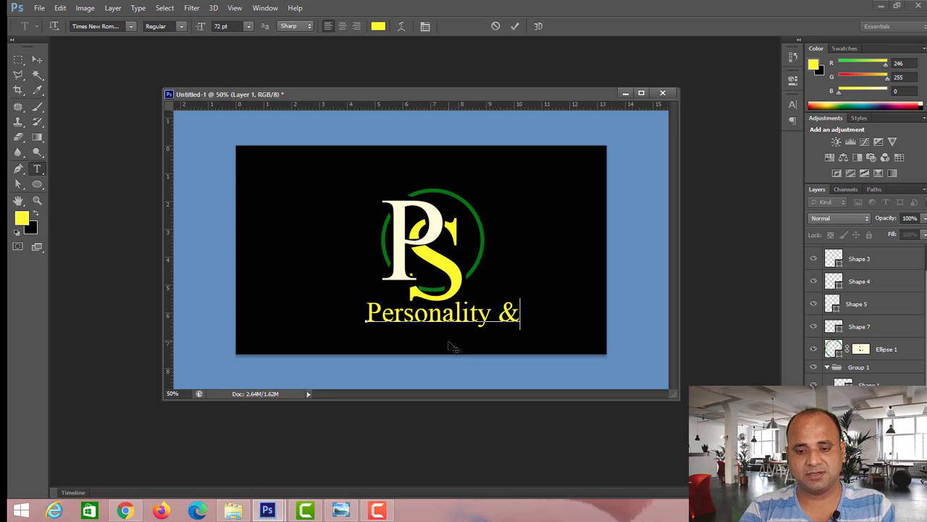
pyautogui.write('Skill')
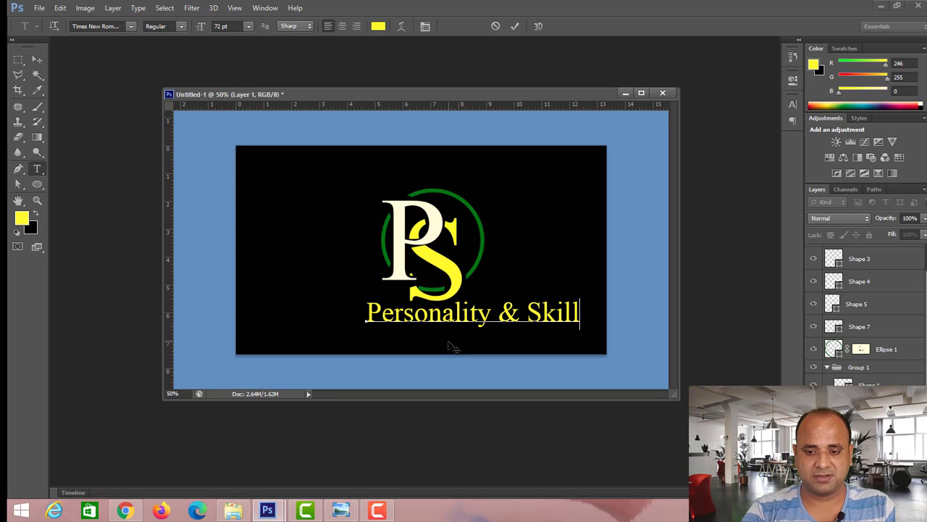
pyautogui.write('s')
# - Commit the tagline, shift it left, and scale it down to about 66%
pyautogui.click(37, 59)
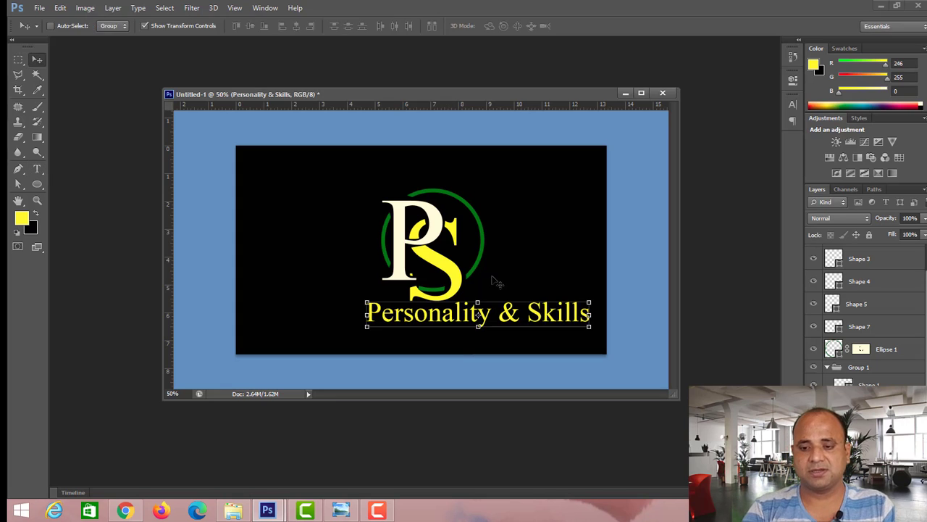
pyautogui.moveTo(508, 322); pyautogui.dragTo(464, 334)
pyautogui.hotkey('ctrl', 't')
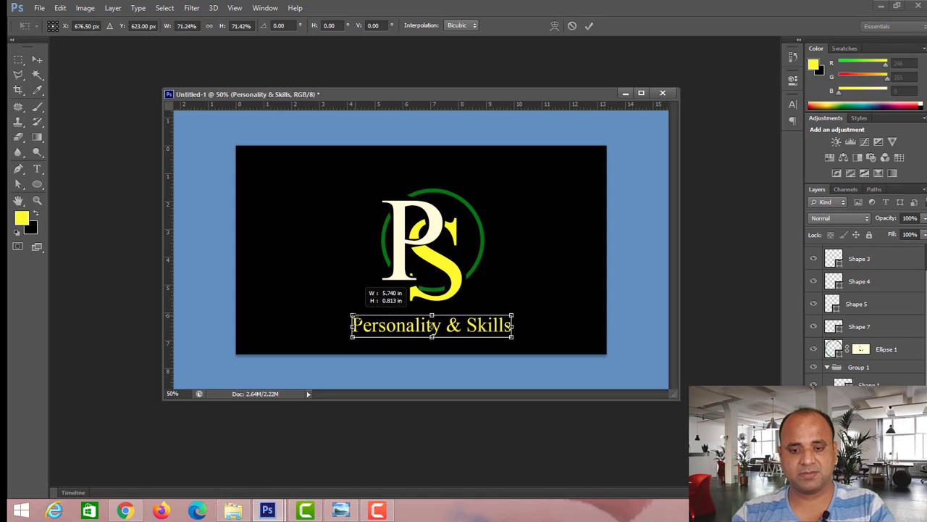
pyautogui.moveTo(320, 311); pyautogui.dragTo(358, 317)
pyautogui.click(38, 60)
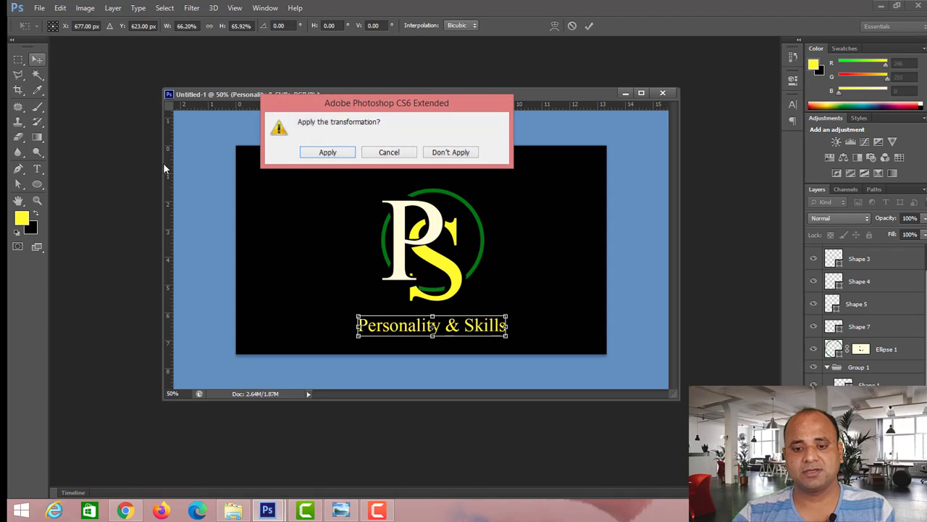
pyautogui.click(333, 159)
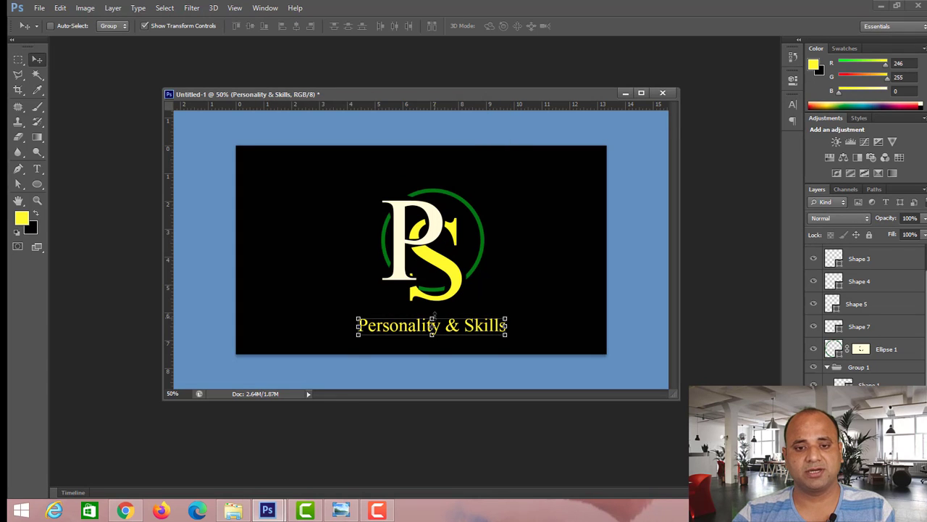
# - Squash the tagline to 61% height and 80% width, then move it up under the monogram
pyautogui.hotkey('ctrl', 't')
pyautogui.moveTo(432, 317); pyautogui.dragTo(431, 323)
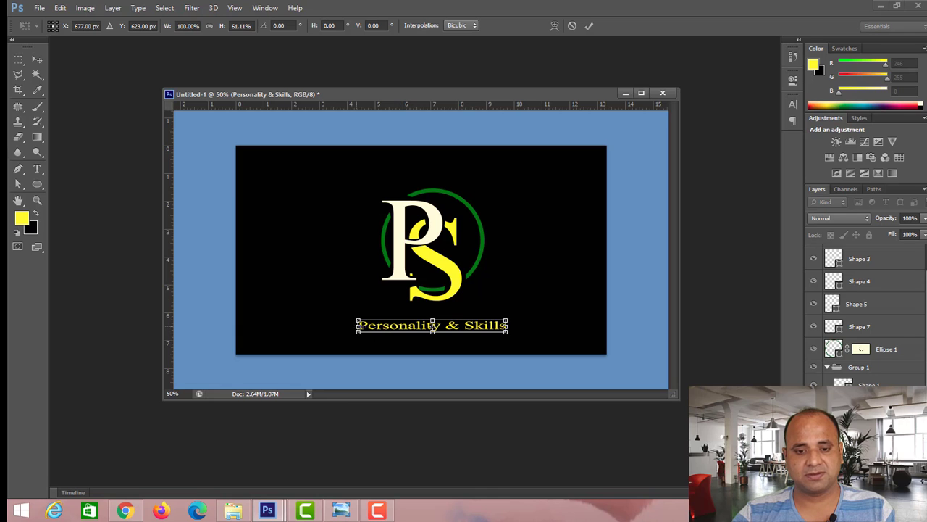
pyautogui.moveTo(357, 325); pyautogui.dragTo(372, 325)
pyautogui.click(19, 60)
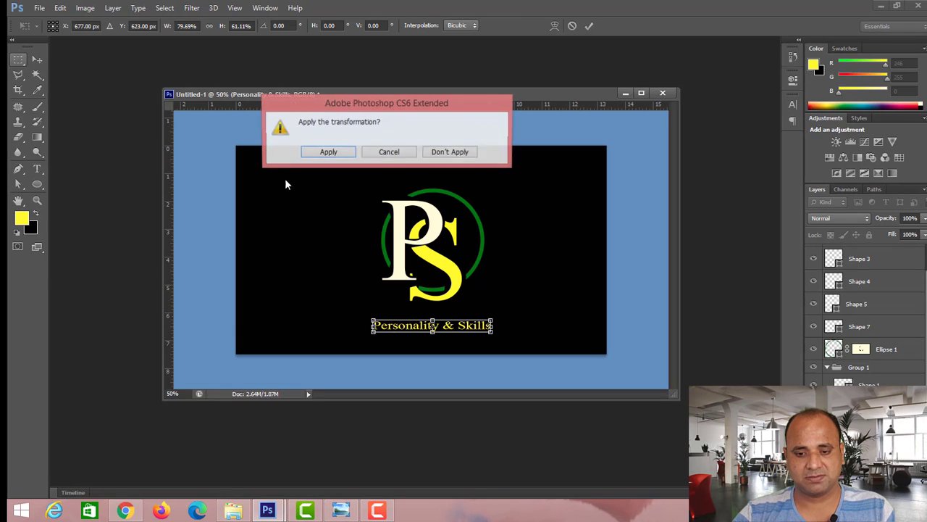
pyautogui.click(329, 151)
pyautogui.click(37, 64)
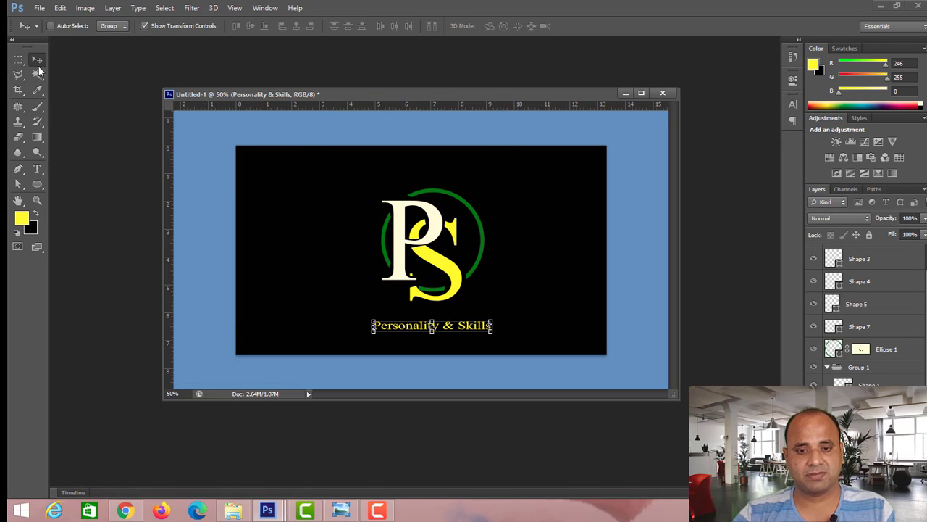
pyautogui.moveTo(445, 337); pyautogui.dragTo(445, 326)
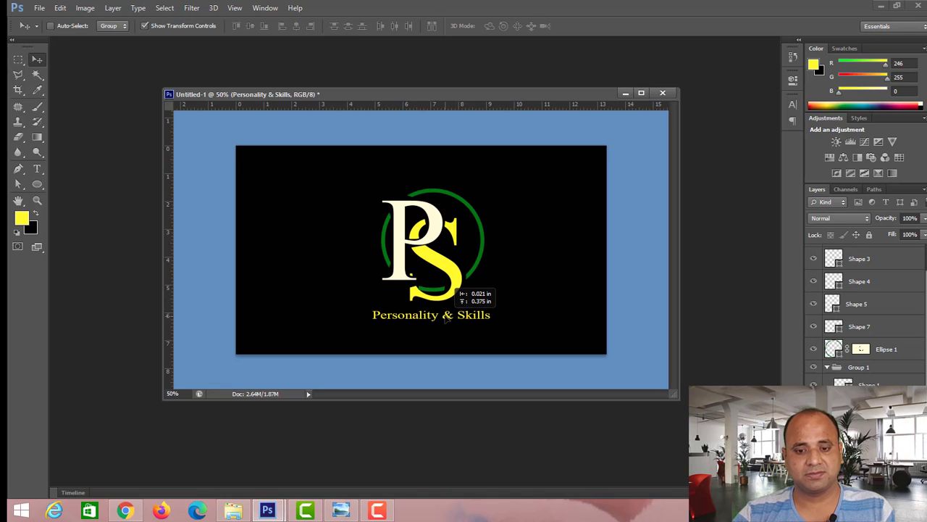
# - Draw a thin green rectangle bar across the tagline and nudge it left
pyautogui.click(19, 61)
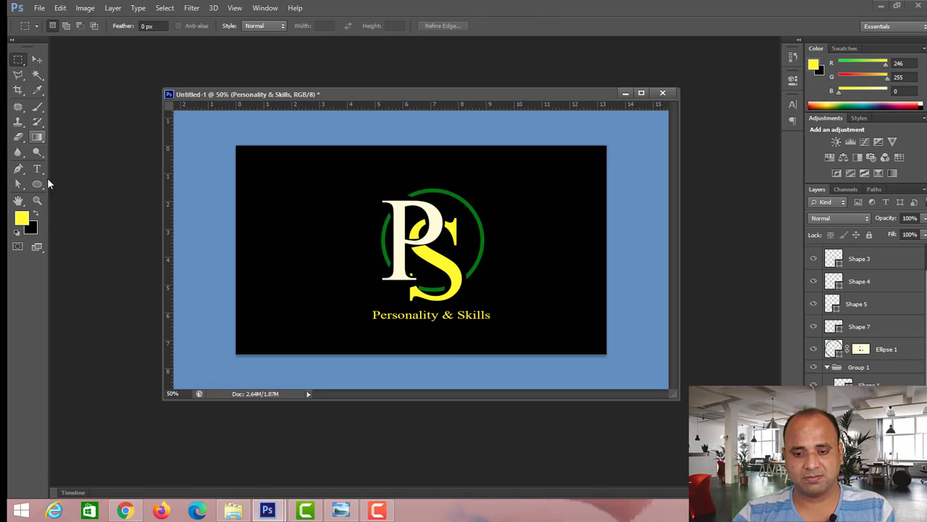
pyautogui.click(42, 186)
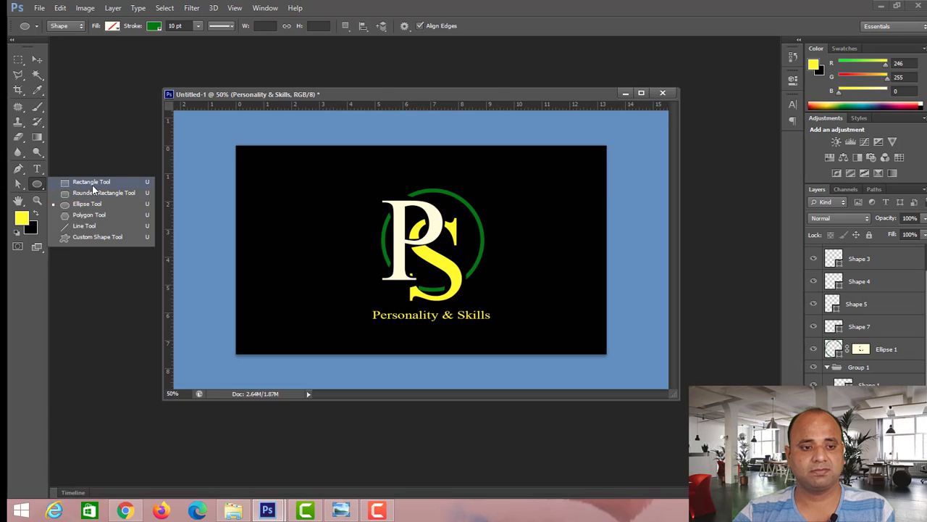
pyautogui.click(91, 183)
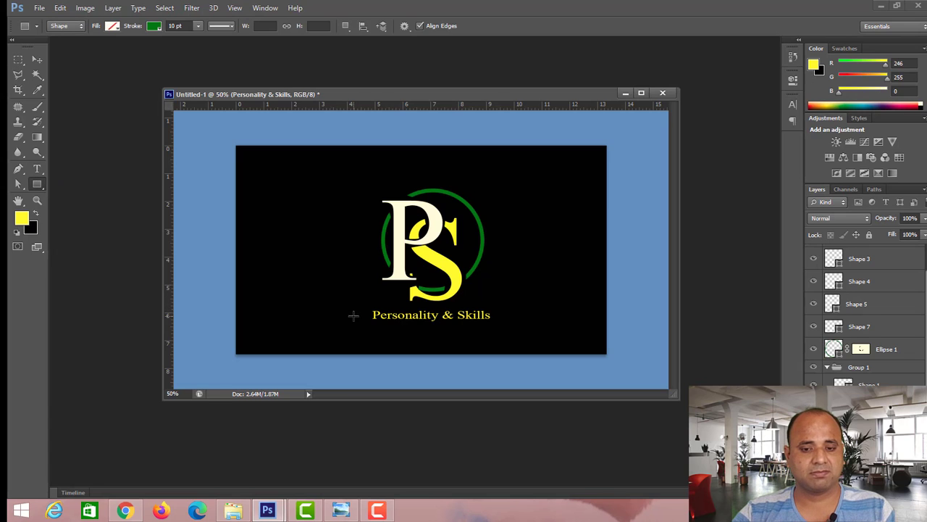
pyautogui.moveTo(353, 315); pyautogui.dragTo(541, 314)
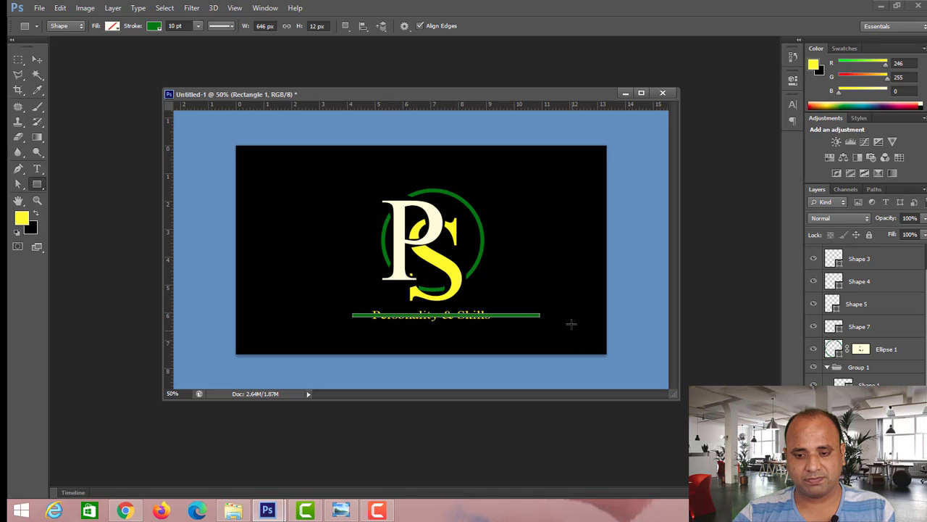
pyautogui.press('v')
pyautogui.hotkey('shift', 'Left')
pyautogui.hotkey('shift', 'Left')
pyautogui.hotkey('shift', 'Left')
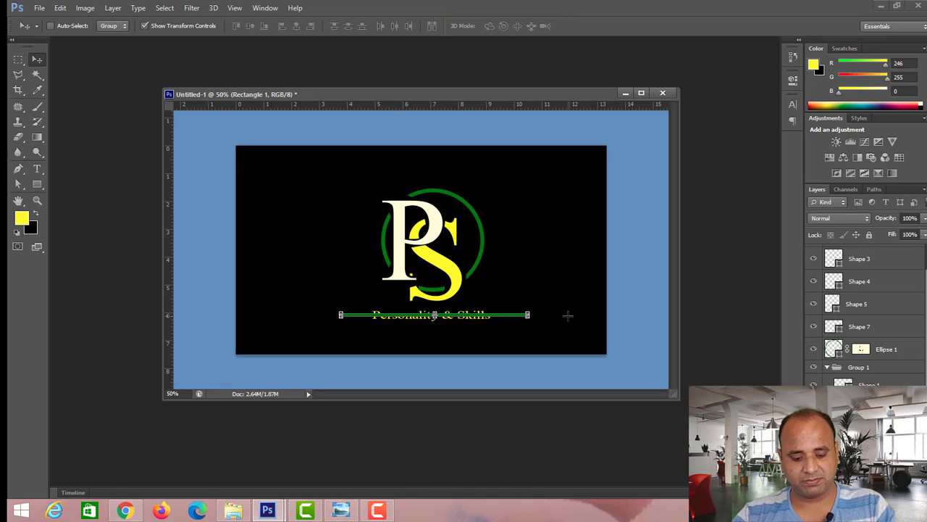
pyautogui.hotkey('shift', 'Left')
pyautogui.hotkey('shift', 'Left')
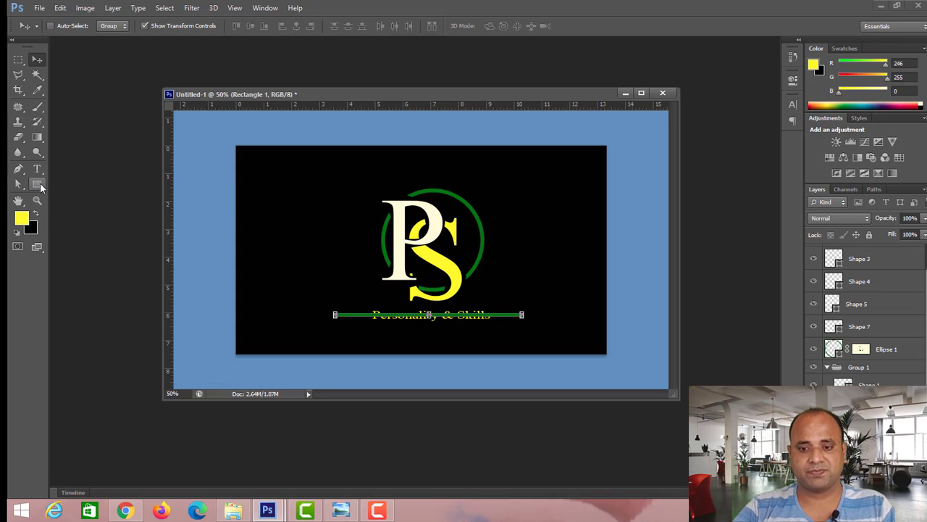
# - Draw a green-outlined 432 × 66 px box around the tagline text
pyautogui.click(37, 184)
pyautogui.moveTo(369, 307); pyautogui.dragTo(492, 325)
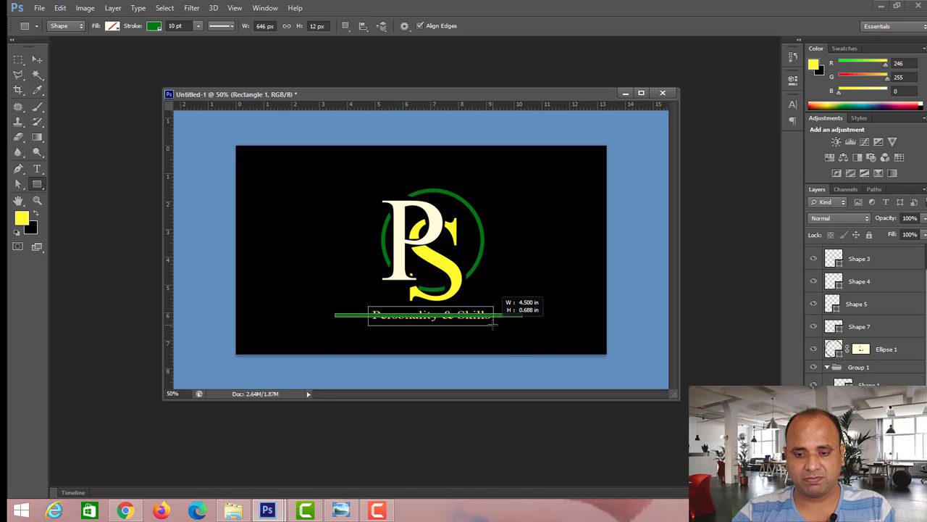
pyautogui.moveTo(493, 323); pyautogui.dragTo(493, 324)
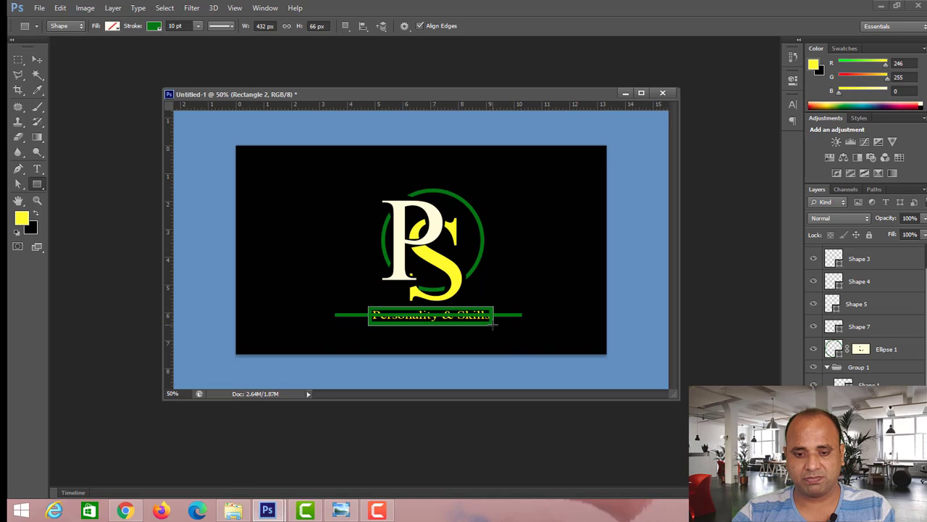
# - Give the text box no stroke and a bright green fill
pyautogui.click(154, 25)
pyautogui.click(103, 45)
pyautogui.click(114, 33)
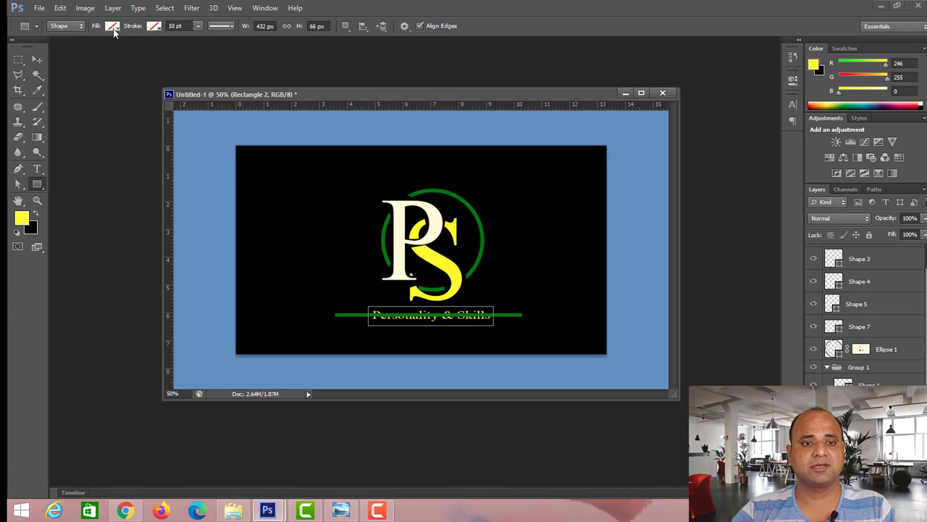
pyautogui.click(83, 81)
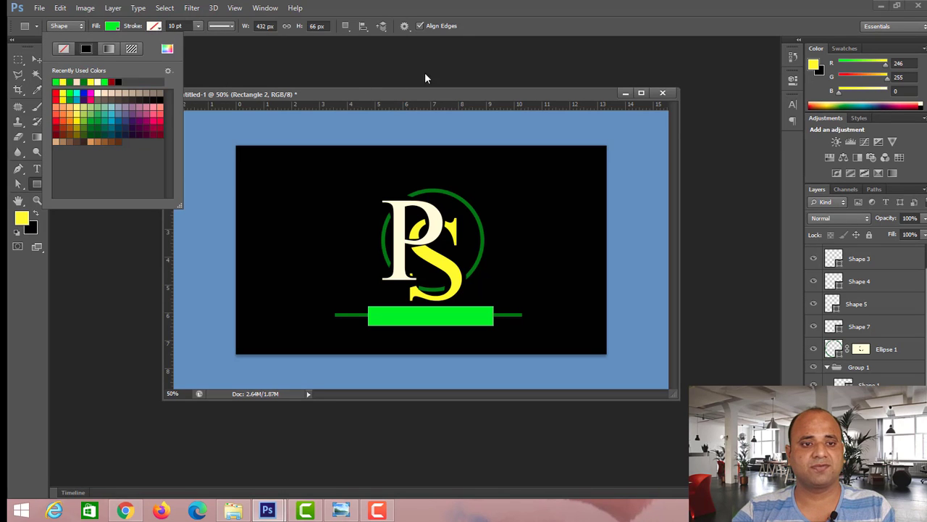
pyautogui.click(507, 6)
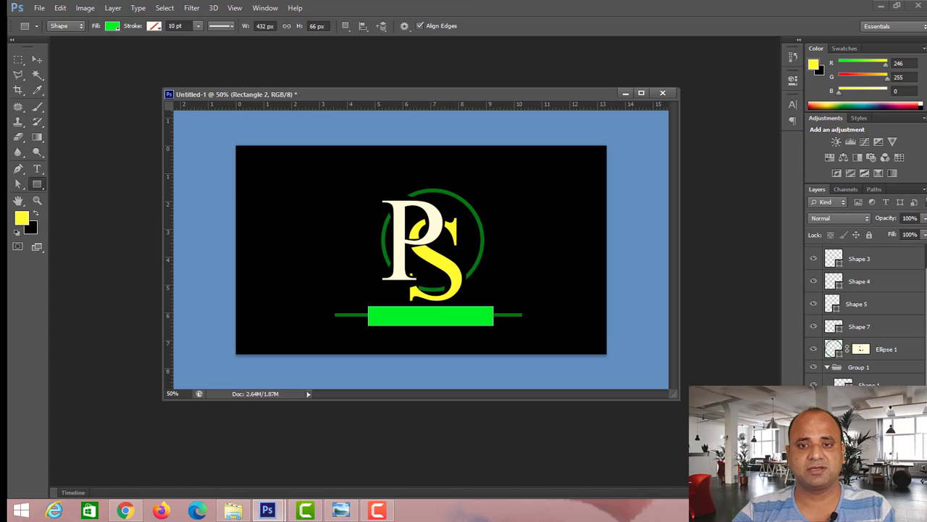
# - Select both rectangles and subtract the front shape, splitting the bar around the tagline
pyautogui.scroll(-3, 866, 311)
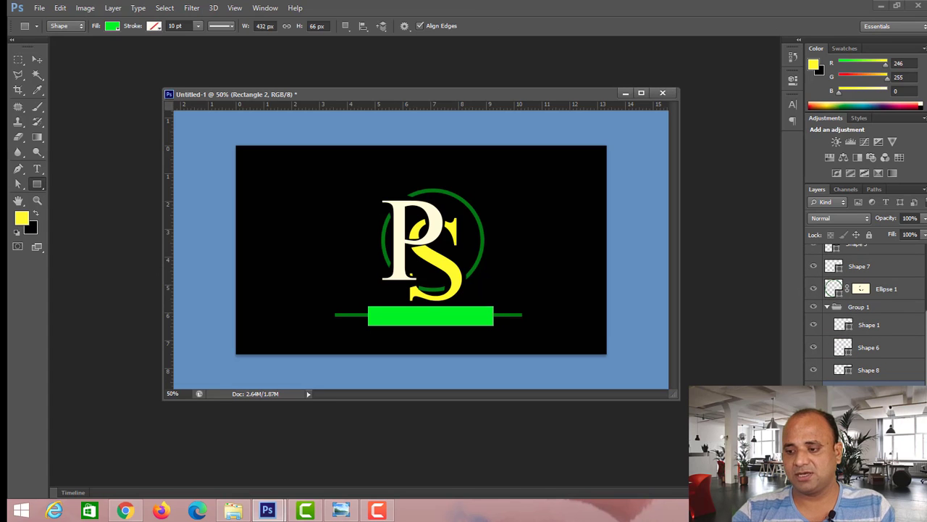
pyautogui.click(869, 435)
pyautogui.click(109, 7)
pyautogui.moveTo(138, 277)
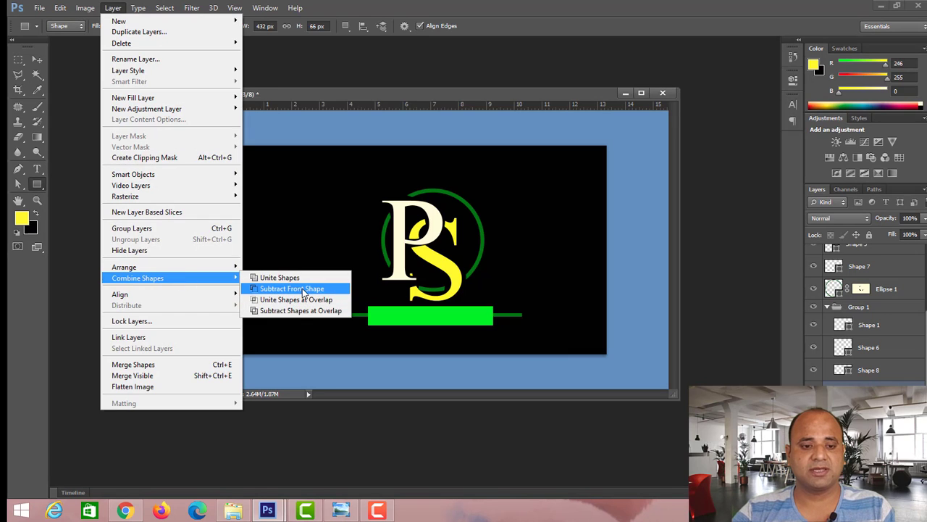
pyautogui.click(302, 290)
pyautogui.click(18, 59)
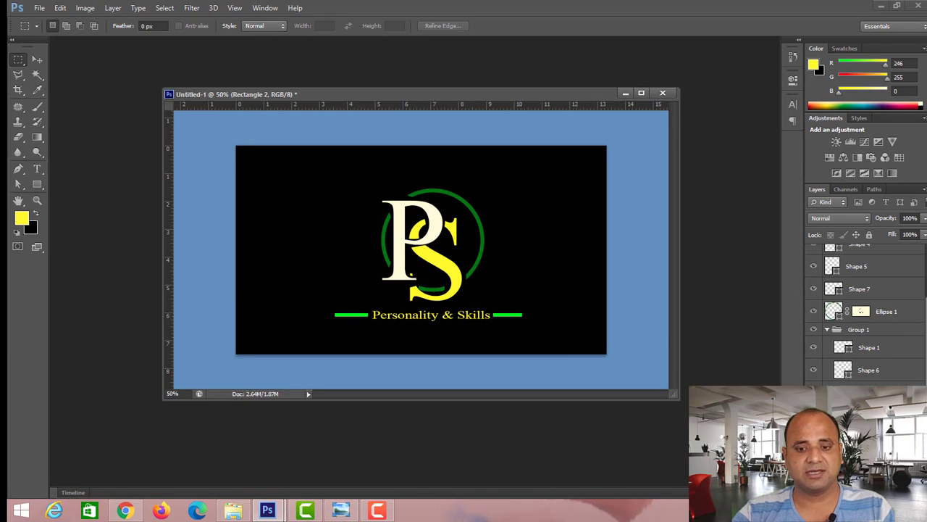
# - Delete the unused Shape 1–8 layers
pyautogui.click(890, 370)
pyautogui.keyDown('shift'); pyautogui.click(897, 347); pyautogui.keyUp('shift')
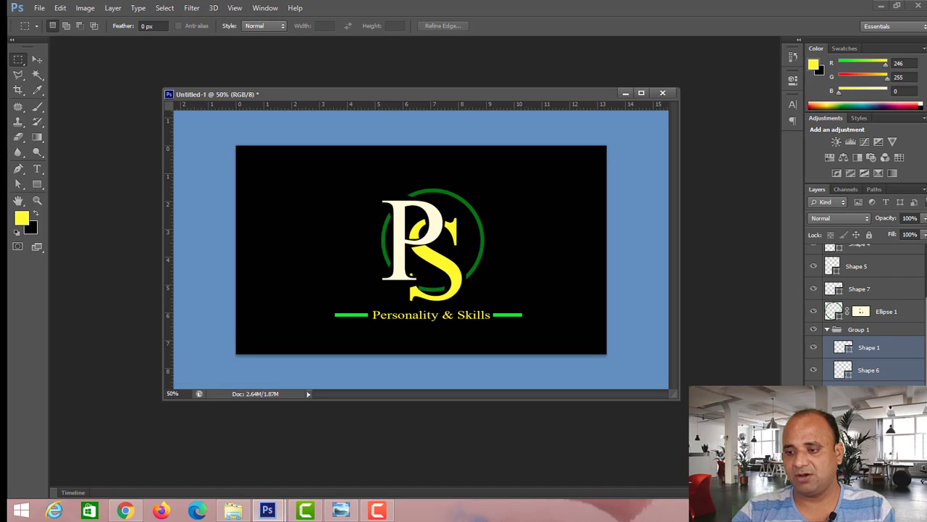
pyautogui.scroll(2, 897, 326)
pyautogui.scroll(1, 897, 327)
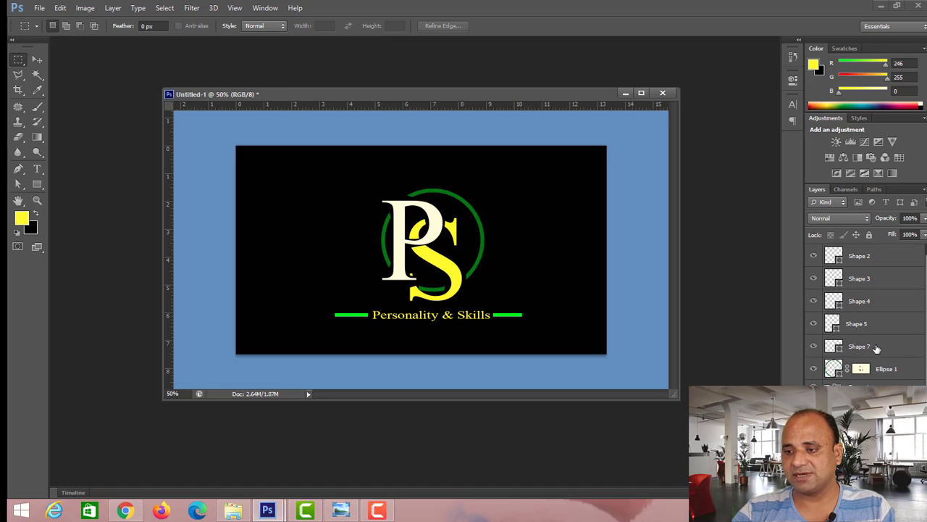
pyautogui.keyDown('ctrl'); pyautogui.click(877, 347); pyautogui.keyUp('ctrl')
pyautogui.keyDown('ctrl'); pyautogui.click(877, 323); pyautogui.keyUp('ctrl')
pyautogui.keyDown('ctrl'); pyautogui.click(877, 300); pyautogui.keyUp('ctrl')
pyautogui.keyDown('ctrl'); pyautogui.click(876, 323); pyautogui.keyUp('ctrl')
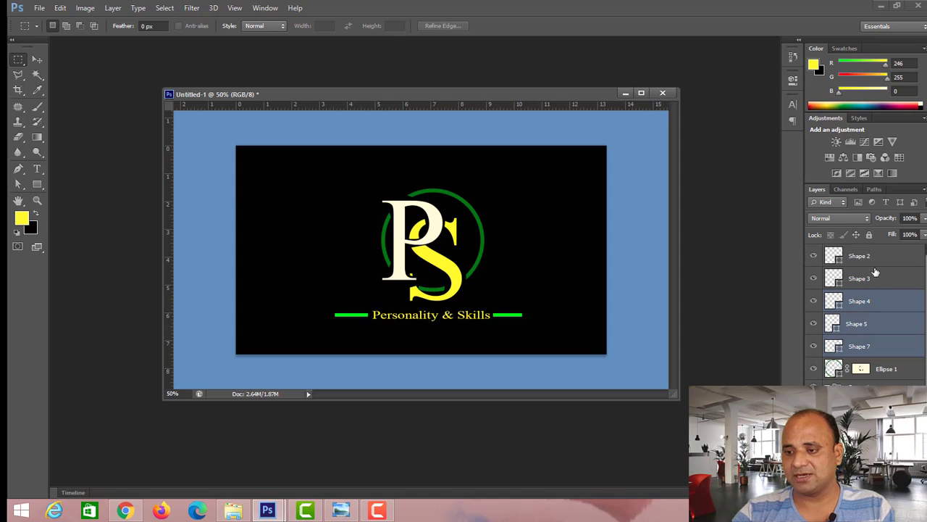
pyautogui.keyDown('ctrl'); pyautogui.click(876, 275); pyautogui.keyUp('ctrl')
pyautogui.keyDown('ctrl'); pyautogui.click(876, 258); pyautogui.keyUp('ctrl')
pyautogui.scroll(-3, 866, 311)
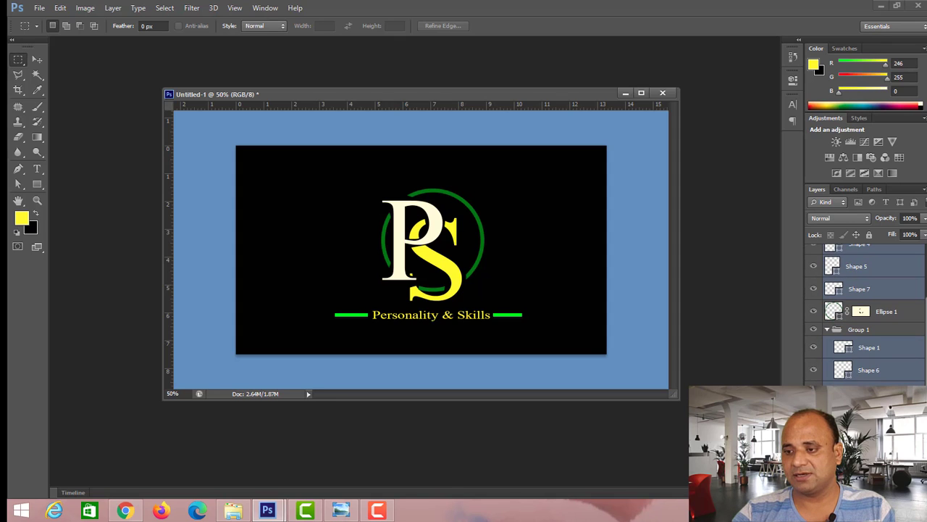
pyautogui.press('Delete')
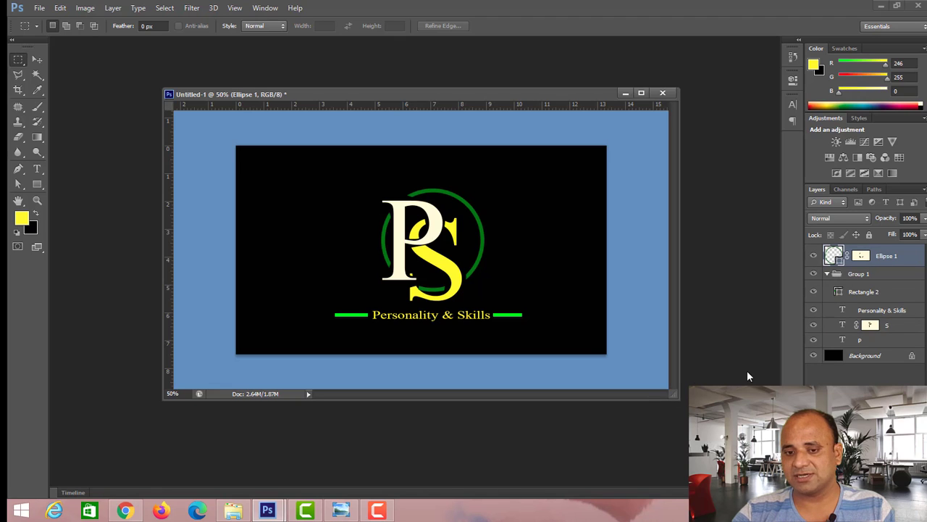
# - Group the layers from Ellipse 1 through P into Group 2
pyautogui.click(826, 273)
pyautogui.click(814, 256)
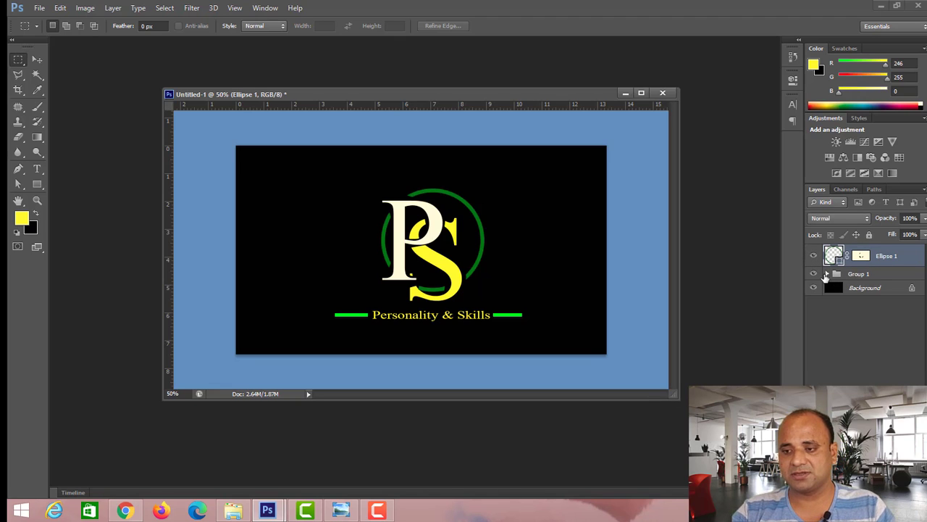
pyautogui.click(824, 275)
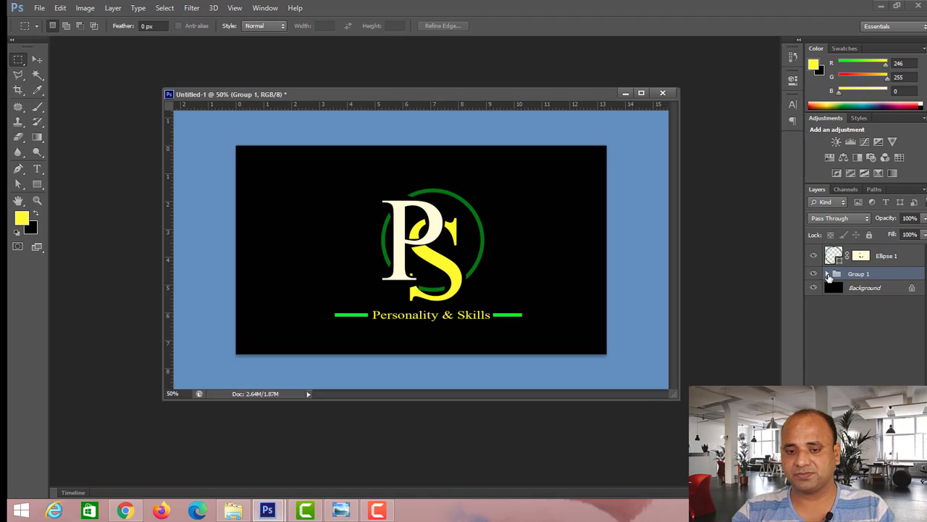
pyautogui.click(828, 274)
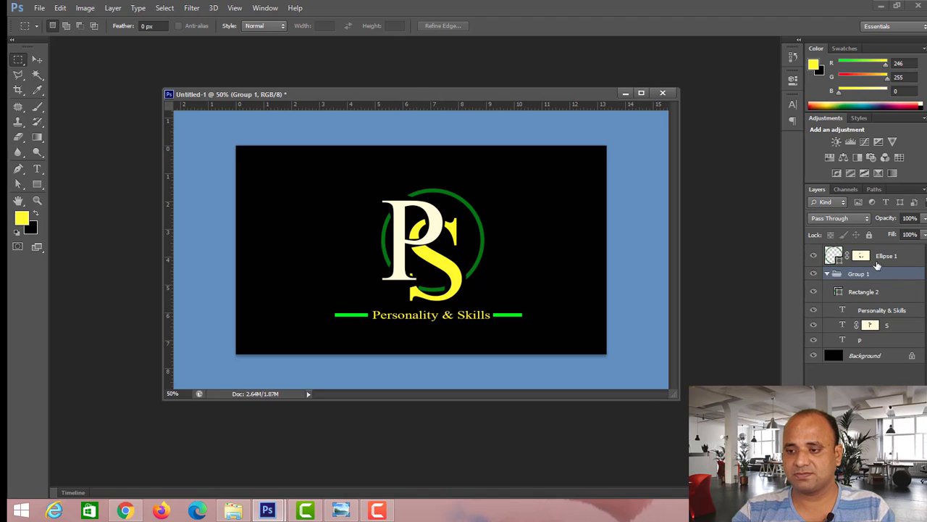
pyautogui.click(877, 263)
pyautogui.keyDown('shift'); pyautogui.click(877, 342); pyautogui.keyUp('shift')
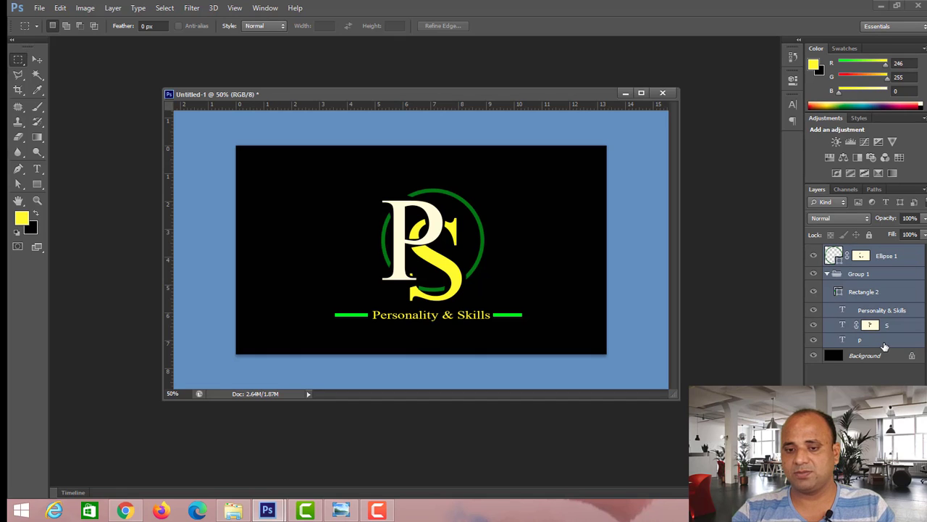
pyautogui.hotkey('ctrl', 'g')
pyautogui.click(813, 251)
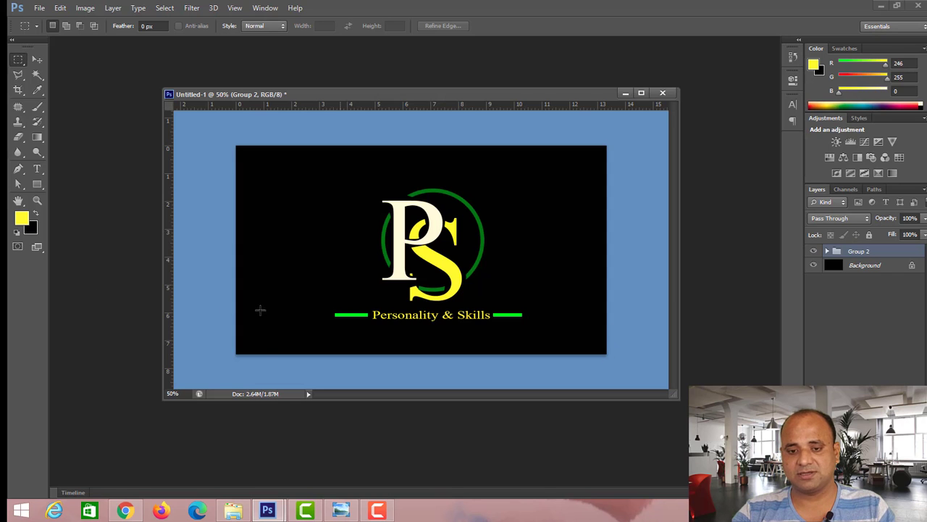
pyautogui.hotkey('ctrl', 'o')
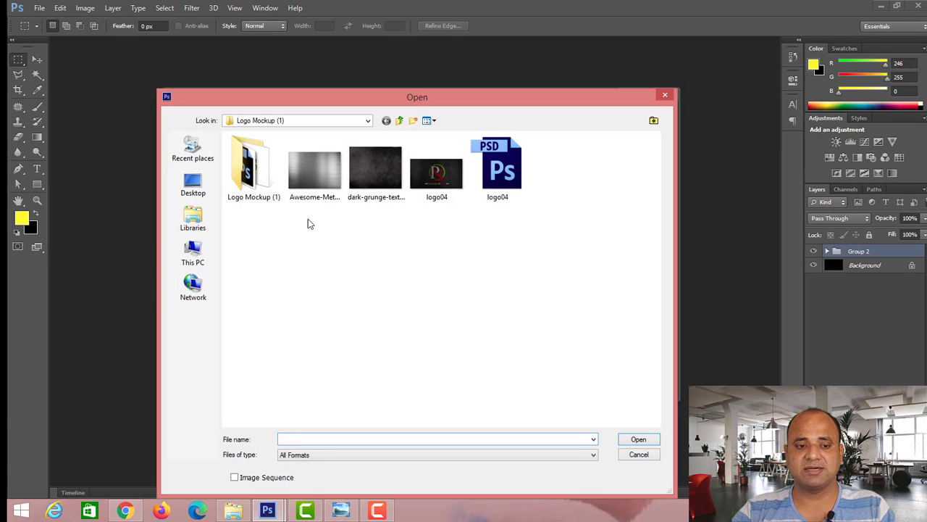
# - Open Awesome-Metal-Wallpaper and drag it into the logo document as a new layer
pyautogui.click(314, 192)
pyautogui.doubleClick(314, 192)
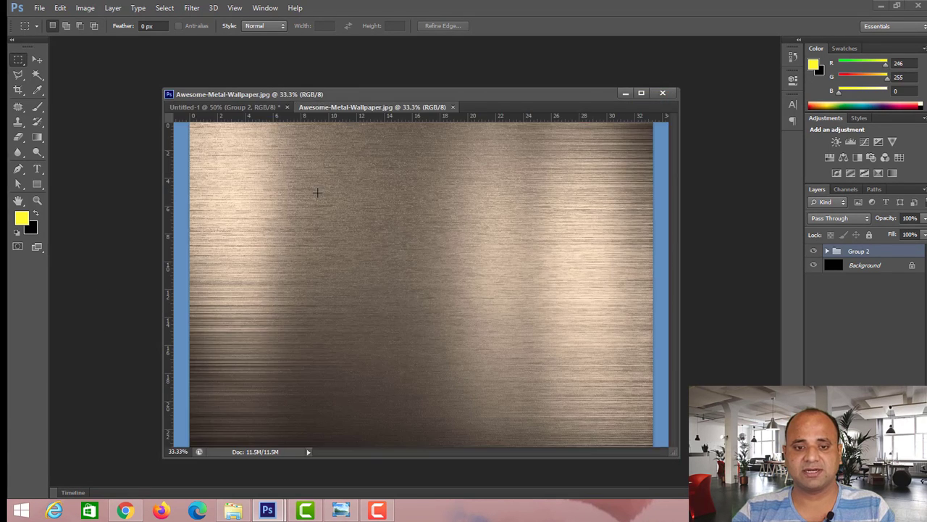
pyautogui.click(37, 59)
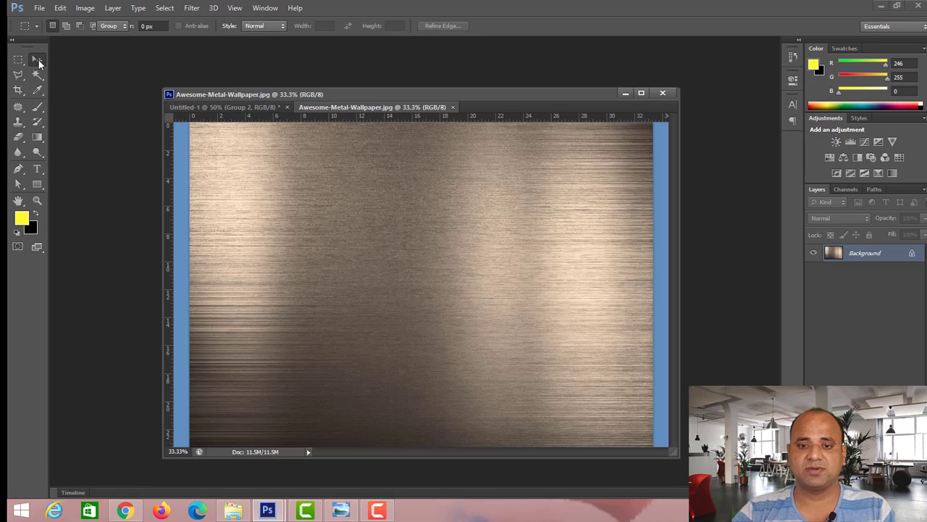
pyautogui.moveTo(478, 254)
pyautogui.mouseDown()
pyautogui.moveTo(239, 116)
pyautogui.moveTo(360, 112)
pyautogui.moveTo(389, 145)
pyautogui.mouseUp()
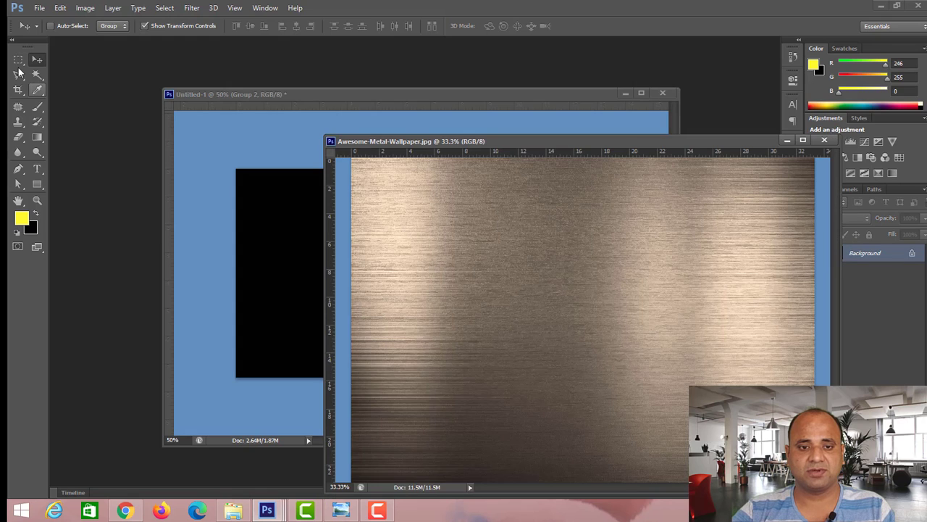
pyautogui.moveTo(584, 323)
pyautogui.mouseDown()
pyautogui.moveTo(244, 300)
pyautogui.moveTo(398, 286)
pyautogui.mouseUp()
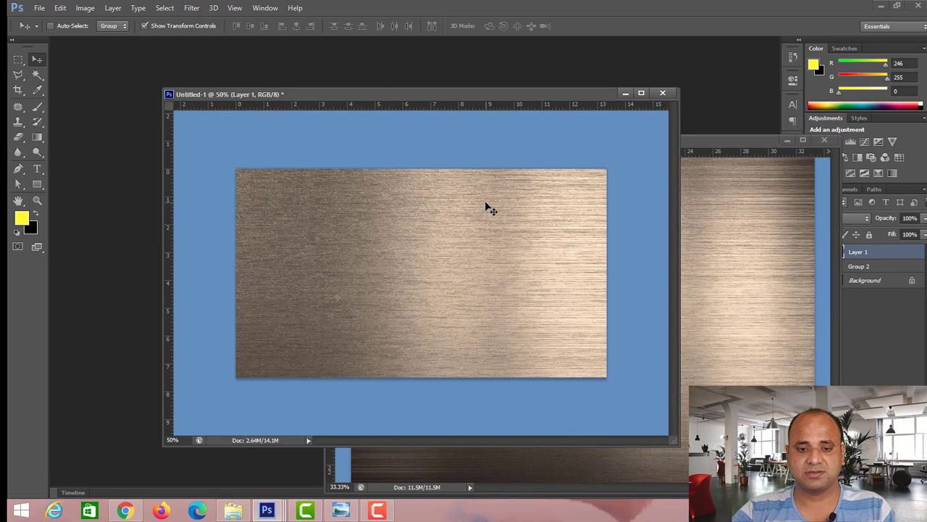
# - Resize the metal layer to cover the whole card, then close the wallpaper file
pyautogui.hotkey('ctrl', '-')
pyautogui.hotkey('ctrl', '-')
pyautogui.hotkey('ctrl', 't')
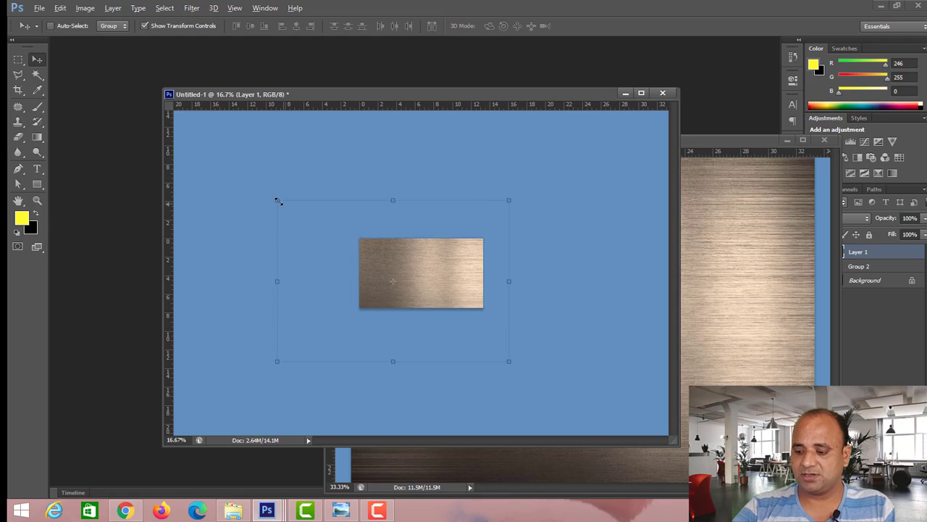
pyautogui.moveTo(277, 201); pyautogui.dragTo(434, 309)
pyautogui.moveTo(379, 271)
pyautogui.mouseDown()
pyautogui.moveTo(375, 257)
pyautogui.moveTo(491, 265)
pyautogui.mouseUp()
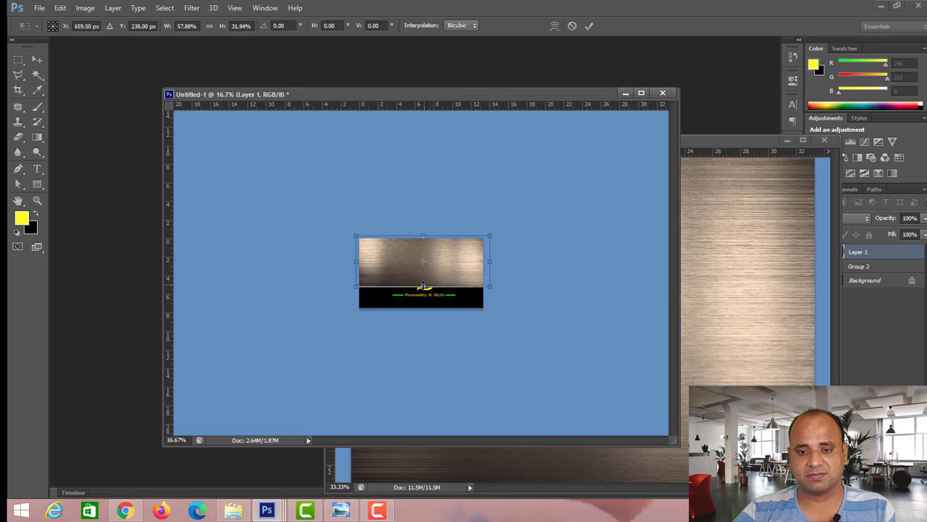
pyautogui.moveTo(423, 286); pyautogui.dragTo(399, 320)
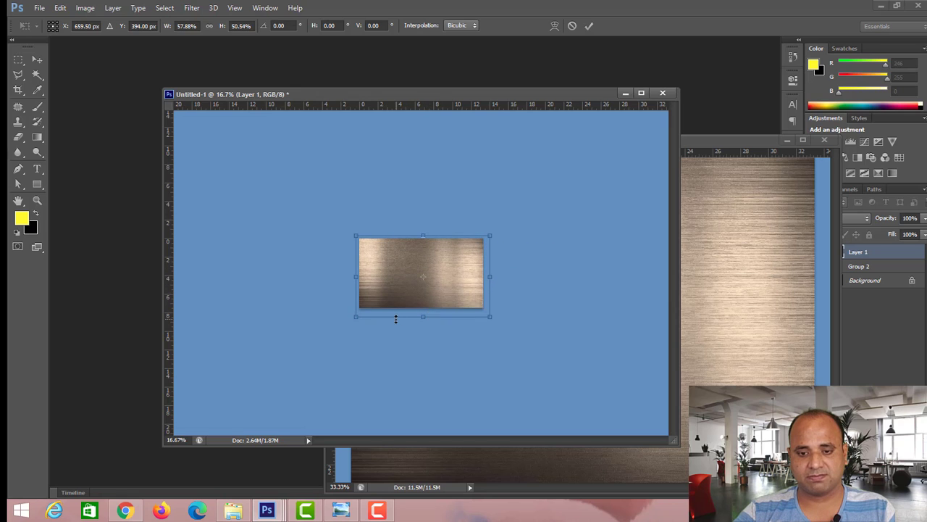
pyautogui.press('Return')
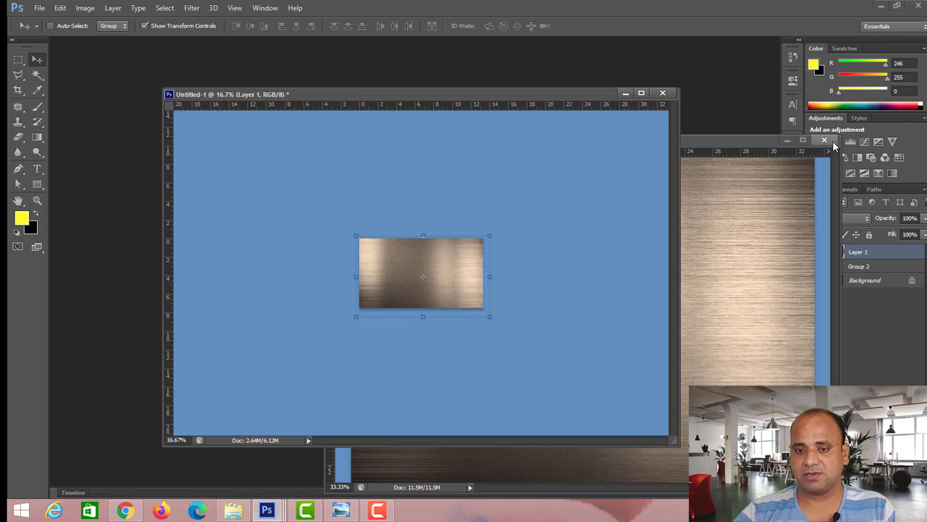
pyautogui.click(826, 139)
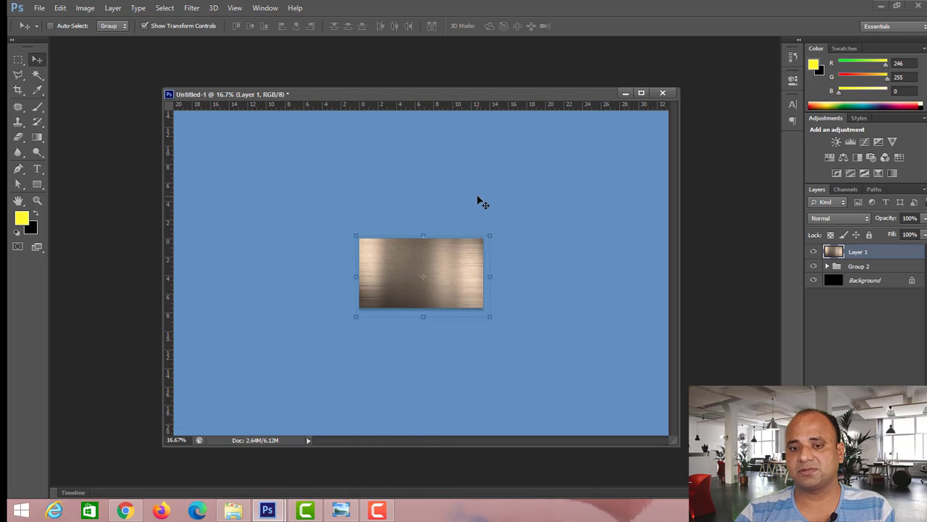
pyautogui.hotkey('ctrl', '+')
pyautogui.hotkey('ctrl', '+')
pyautogui.hotkey('ctrl', '+')
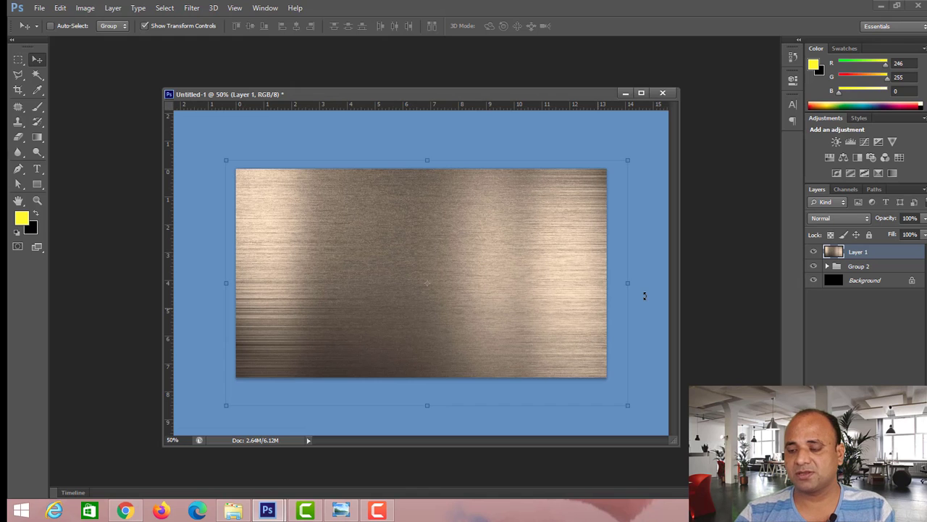
# - Clip the metal Layer 1 to the Group 2 logo and set its blend mode to Multiply
pyautogui.rightClick(881, 256)
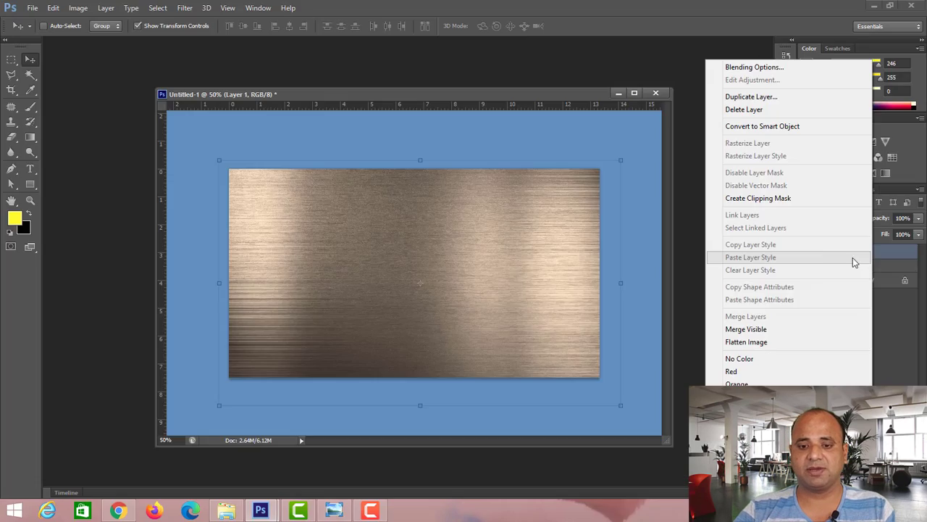
pyautogui.click(753, 205)
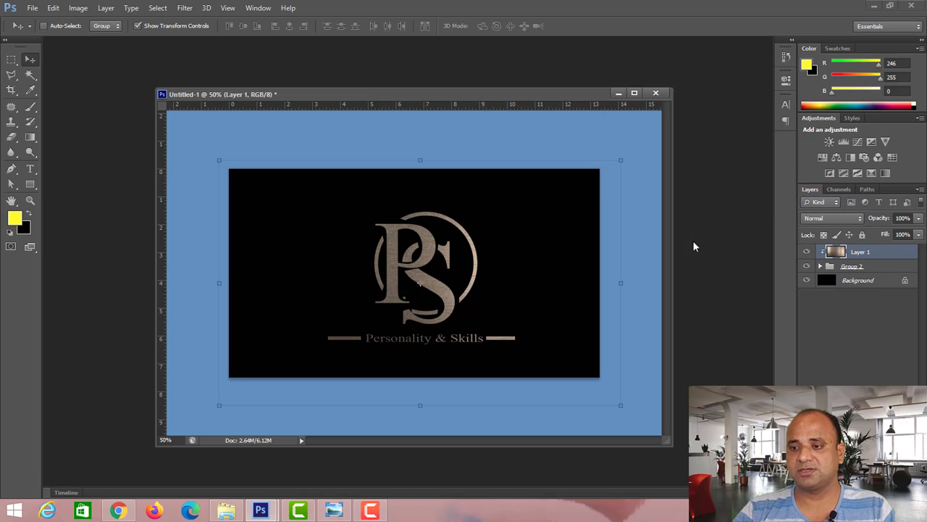
pyautogui.click(836, 219)
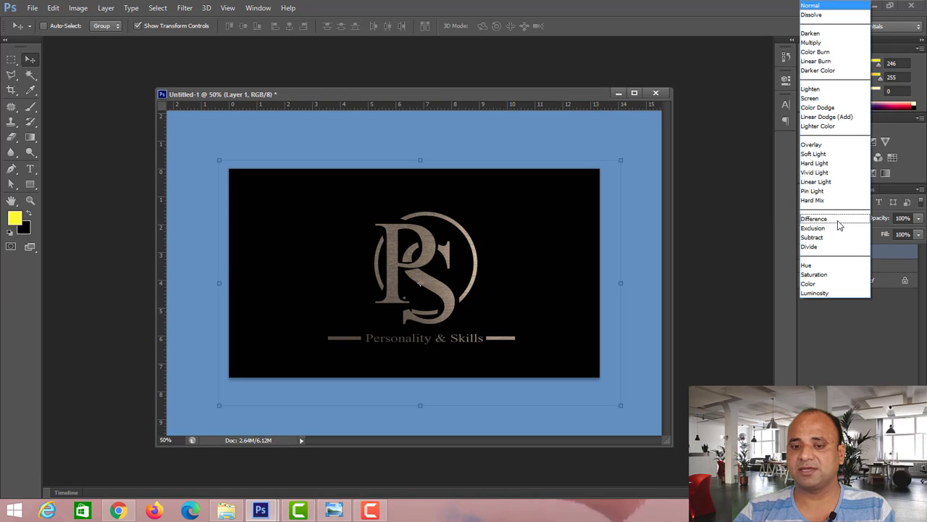
pyautogui.click(815, 43)
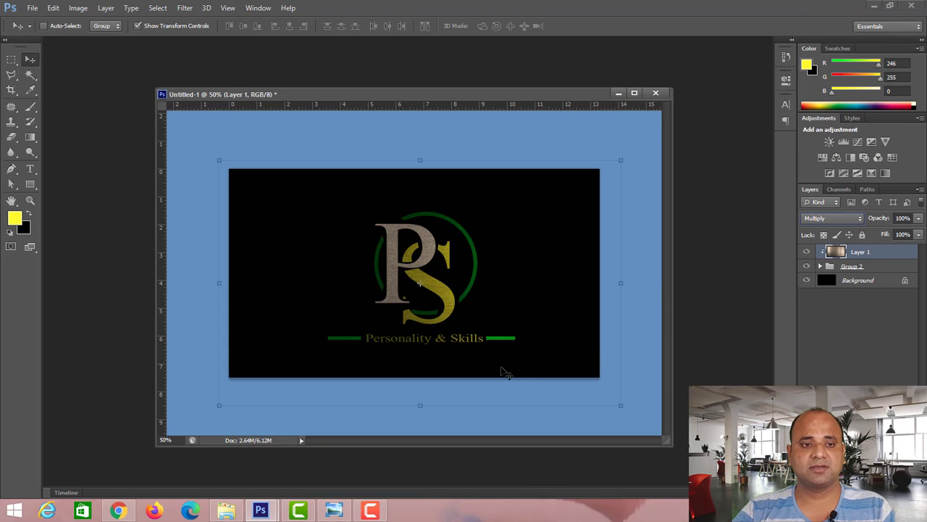
# - Apply Brightness/Contrast to the metal layer with brightness 92 and contrast 41
pyautogui.click(78, 8)
pyautogui.moveTo(95, 37)
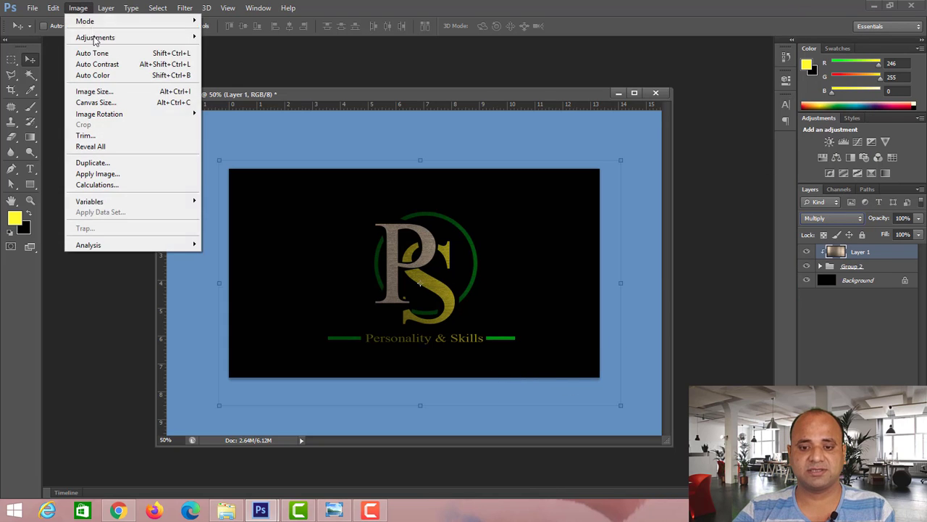
pyautogui.click(302, 38)
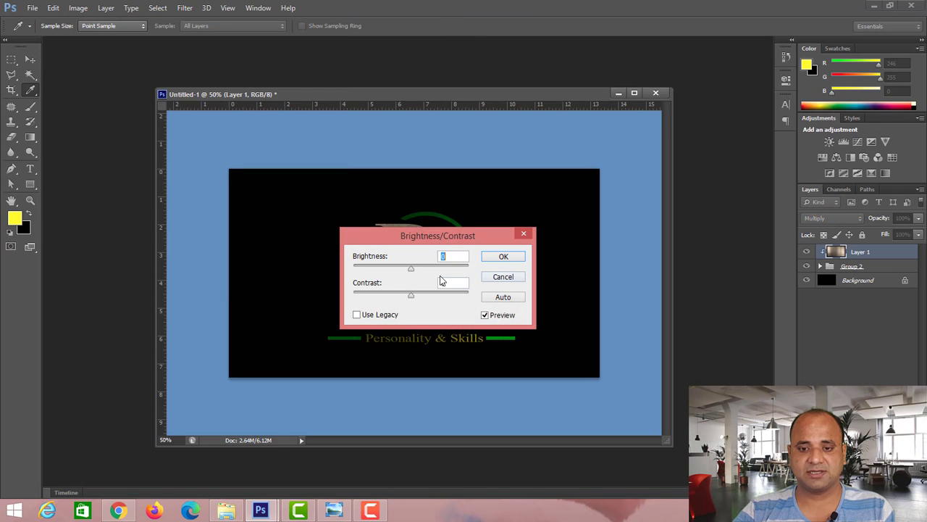
pyautogui.moveTo(412, 271); pyautogui.dragTo(438, 266)
pyautogui.moveTo(446, 235); pyautogui.dragTo(623, 248)
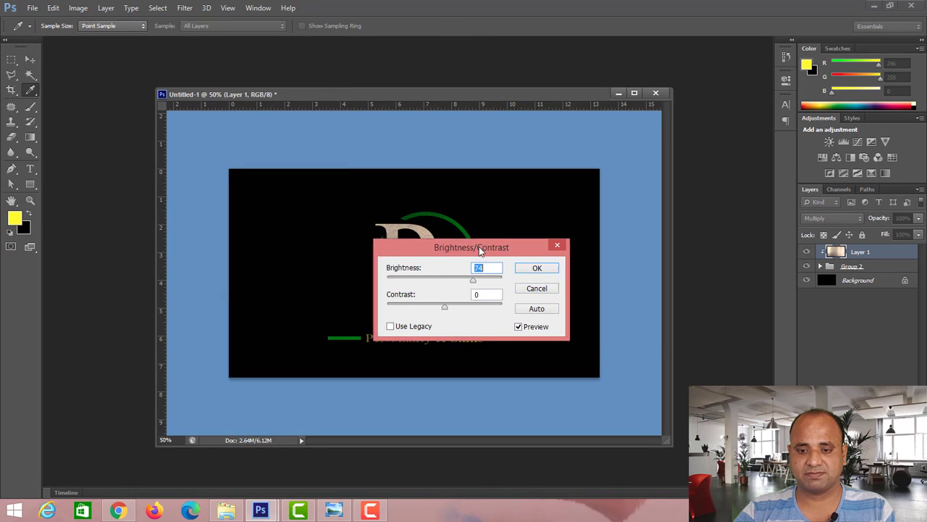
pyautogui.moveTo(620, 282); pyautogui.dragTo(626, 282)
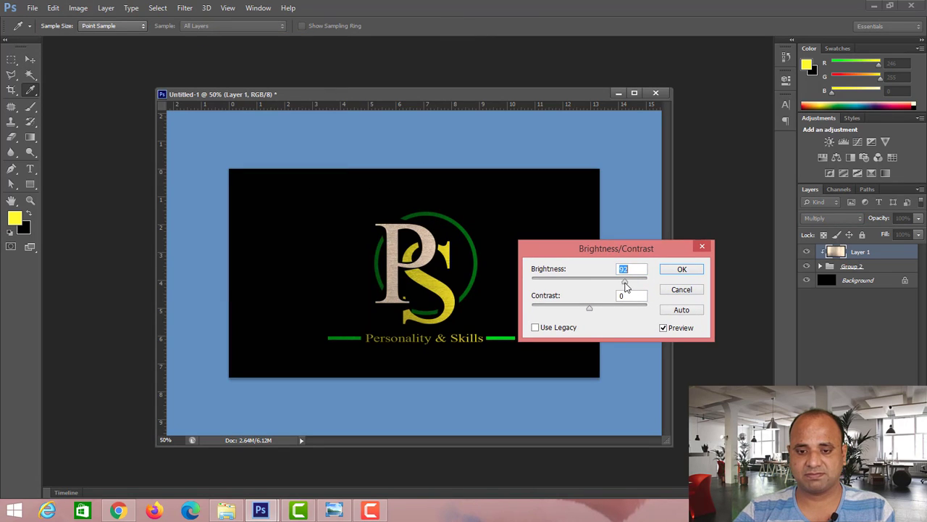
pyautogui.moveTo(589, 309); pyautogui.dragTo(600, 310)
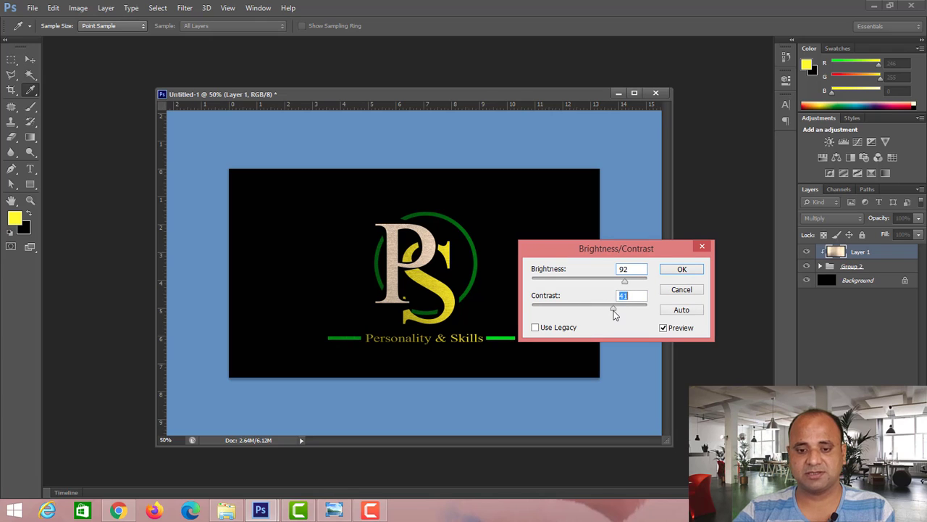
pyautogui.click(682, 269)
pyautogui.press('v')
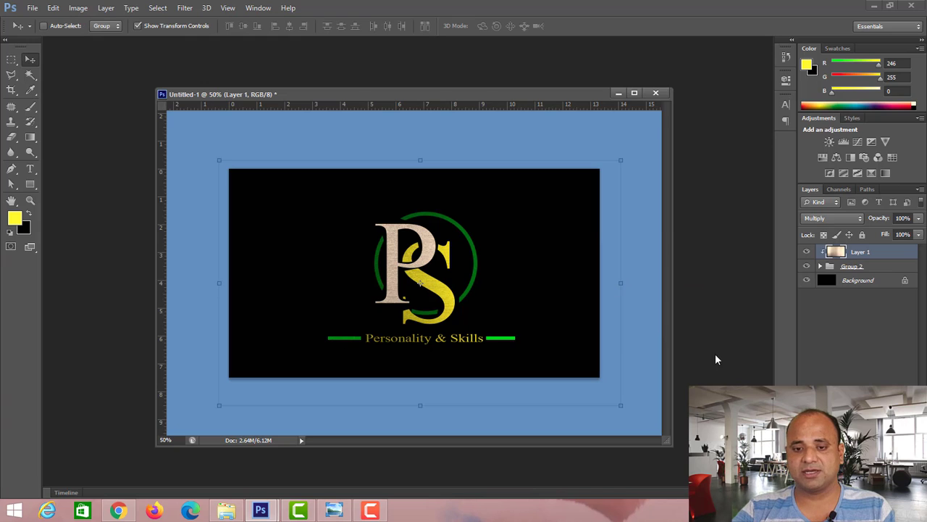
pyautogui.click(899, 269)
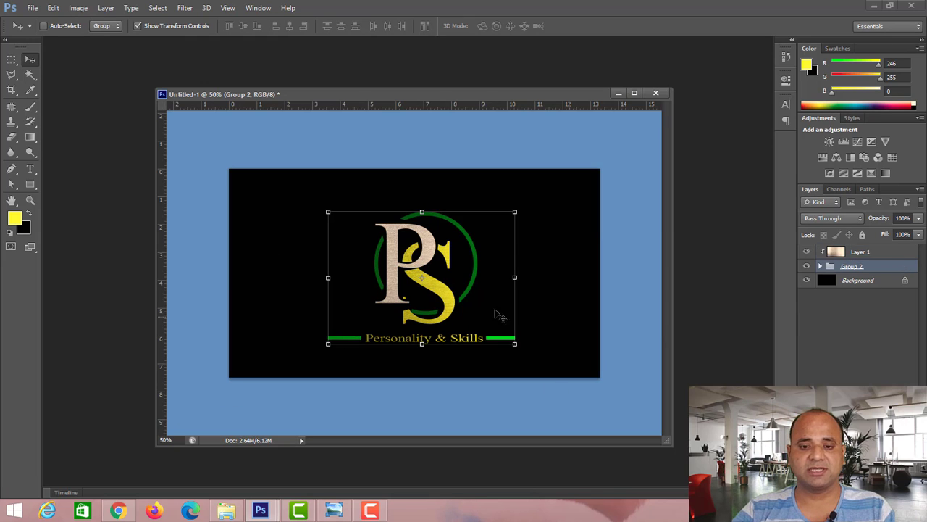
# - Open the dark-grunge-texture image and drag it into the logo document above the Background layer
pyautogui.click(876, 288)
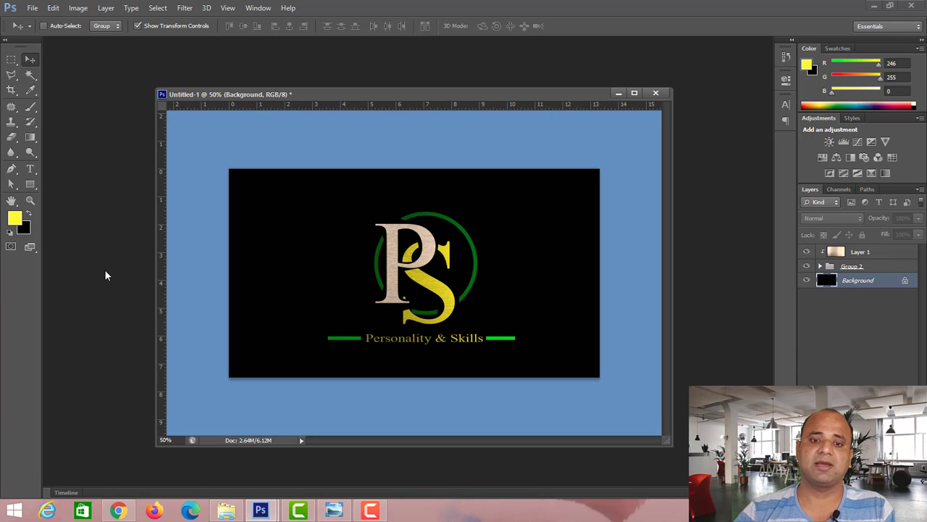
pyautogui.hotkey('ctrl', 'o')
pyautogui.click(350, 190)
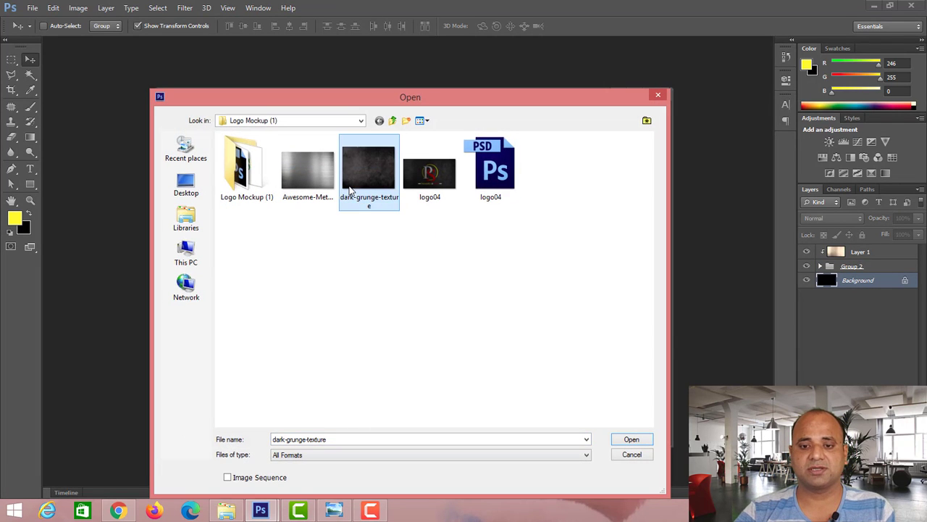
pyautogui.doubleClick(348, 187)
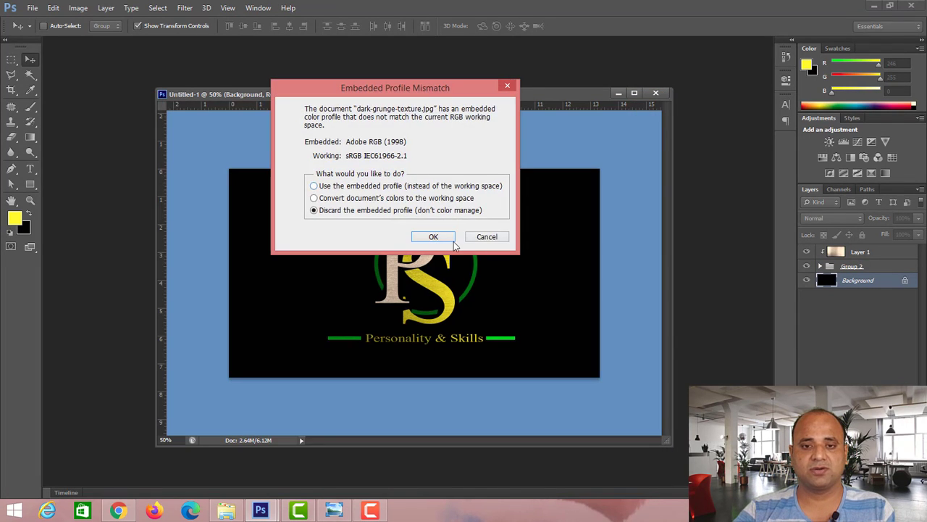
pyautogui.click(434, 237)
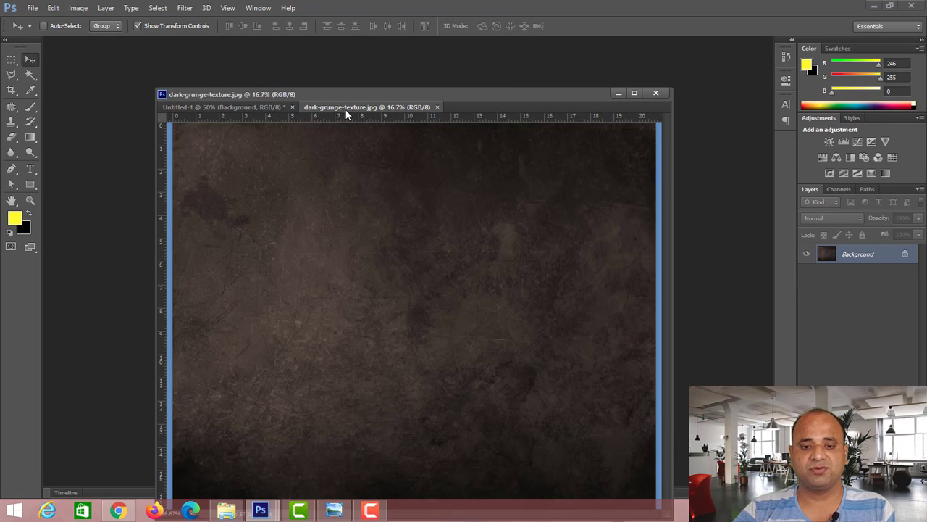
pyautogui.moveTo(344, 109); pyautogui.dragTo(464, 262)
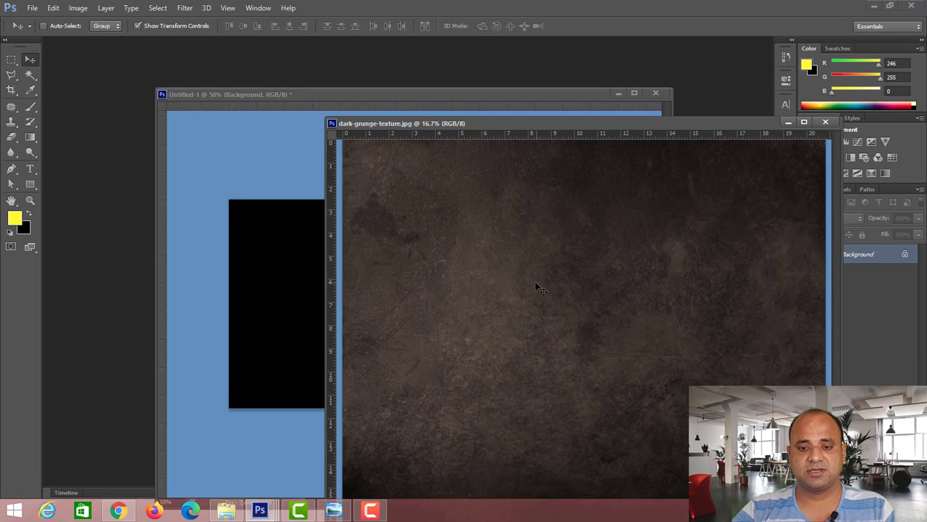
pyautogui.moveTo(536, 286); pyautogui.dragTo(269, 270)
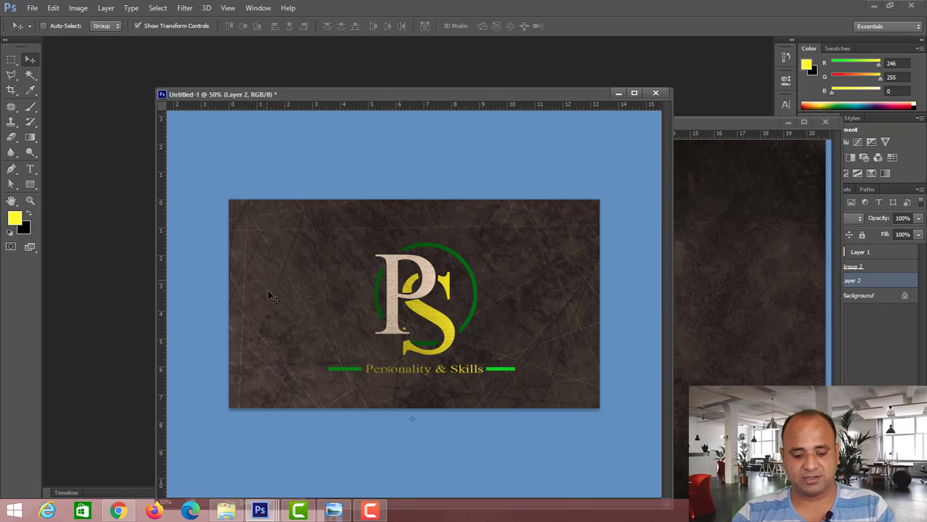
pyautogui.moveTo(304, 322); pyautogui.dragTo(353, 299)
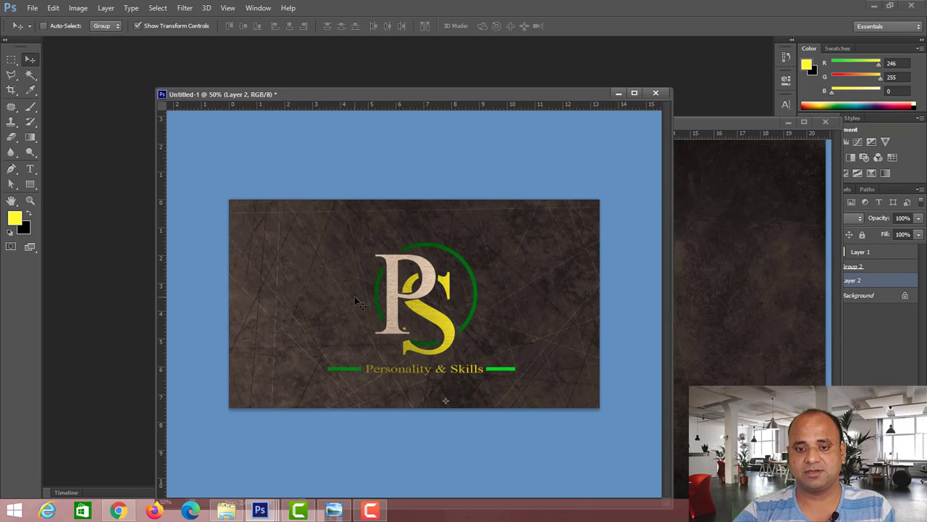
# - Free-transform the grunge texture down so it fits the canvas edge to edge
pyautogui.hotkey('ctrl', 't')
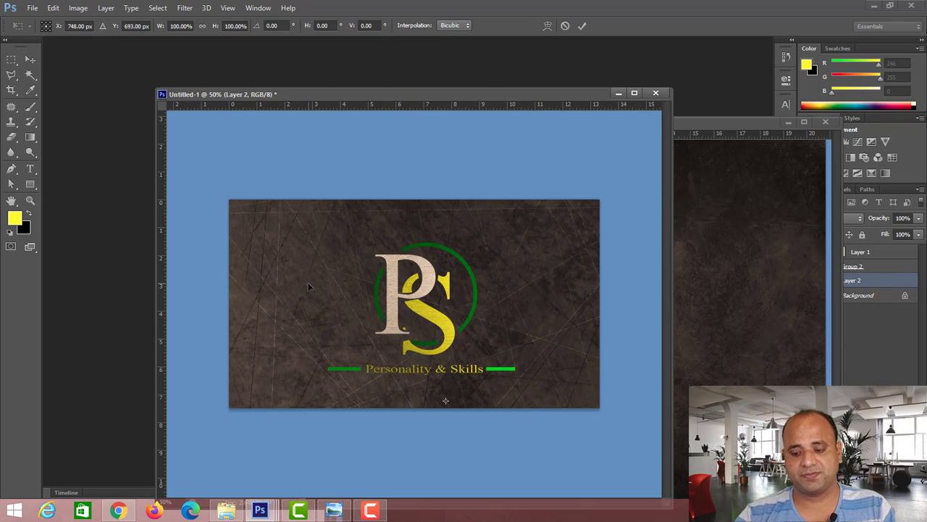
pyautogui.hotkey('ctrl', '-')
pyautogui.hotkey('ctrl', '-')
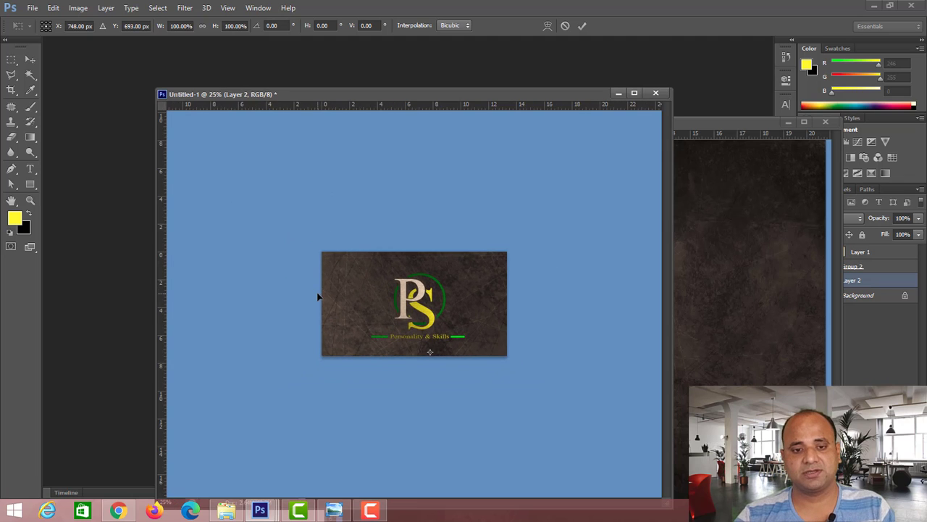
pyautogui.hotkey('ctrl', '-')
pyautogui.hotkey('ctrl', '-')
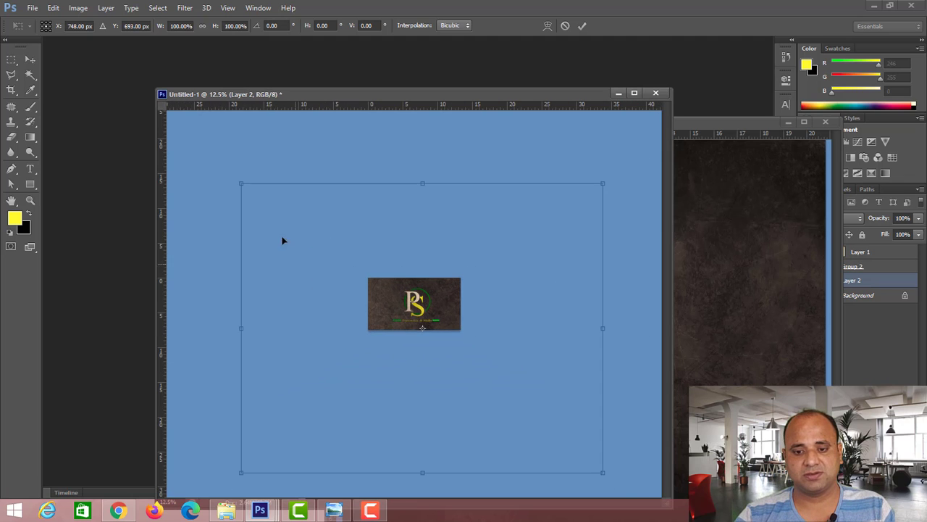
pyautogui.moveTo(241, 184); pyautogui.dragTo(345, 318)
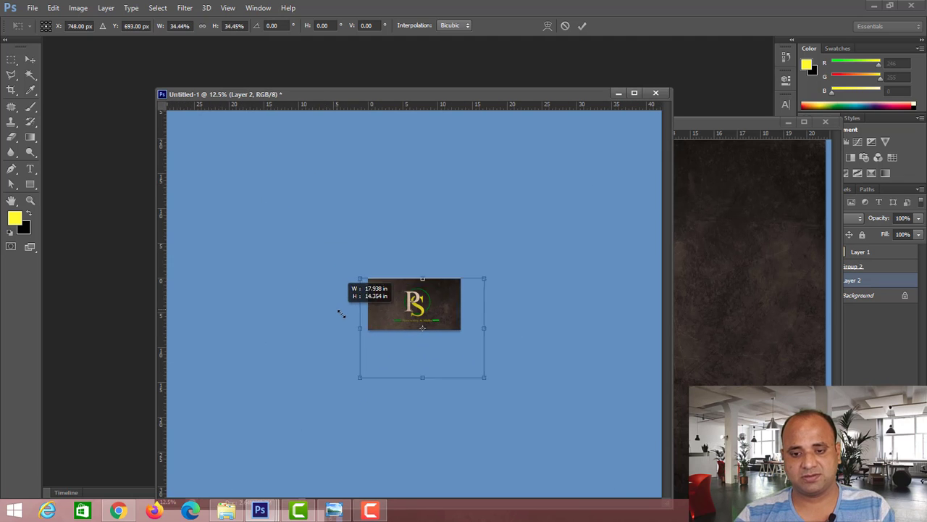
pyautogui.moveTo(480, 328); pyautogui.dragTo(475, 328)
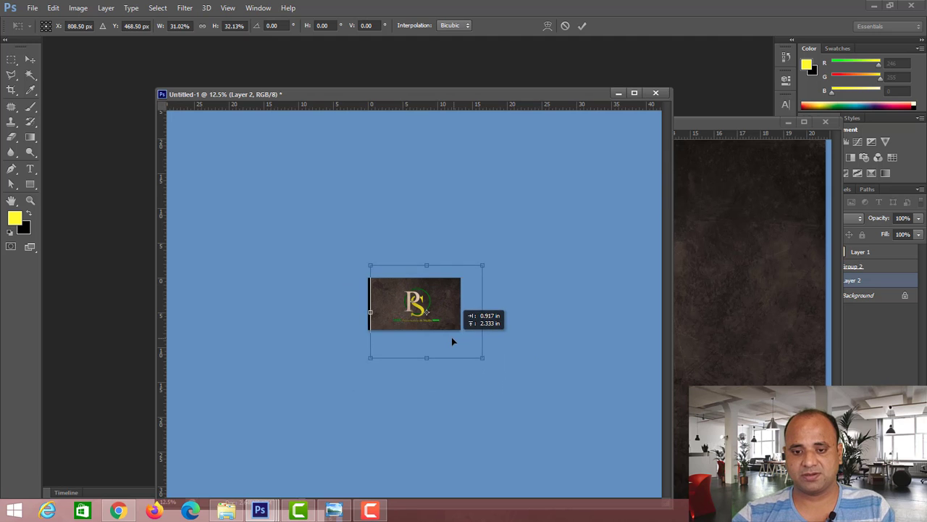
pyautogui.moveTo(447, 355); pyautogui.dragTo(444, 338)
pyautogui.hotkey('ctrl', '+')
pyautogui.hotkey('ctrl', '+')
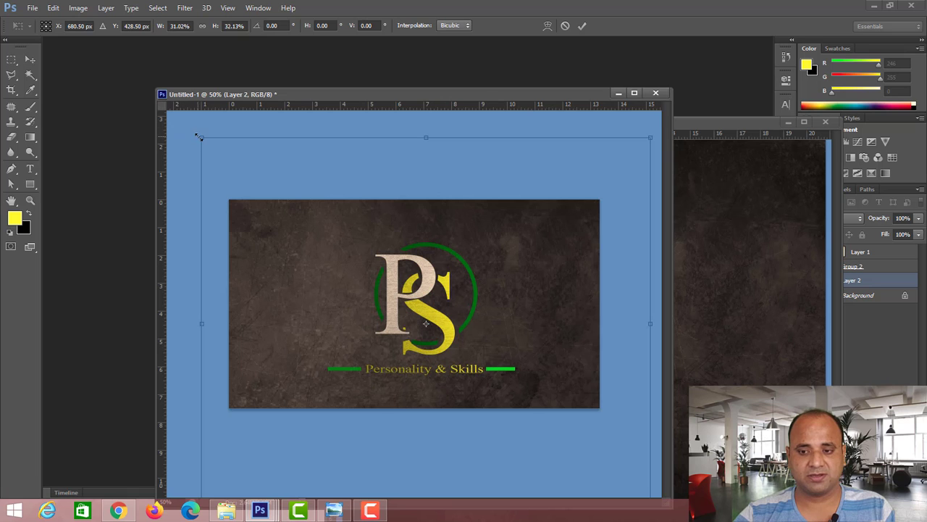
pyautogui.moveTo(199, 136); pyautogui.dragTo(219, 167)
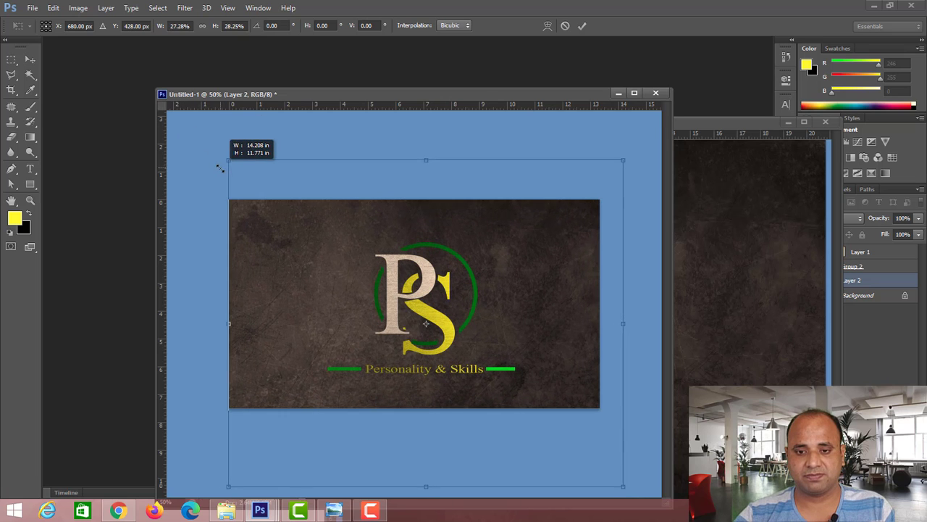
pyautogui.moveTo(426, 159); pyautogui.dragTo(428, 195)
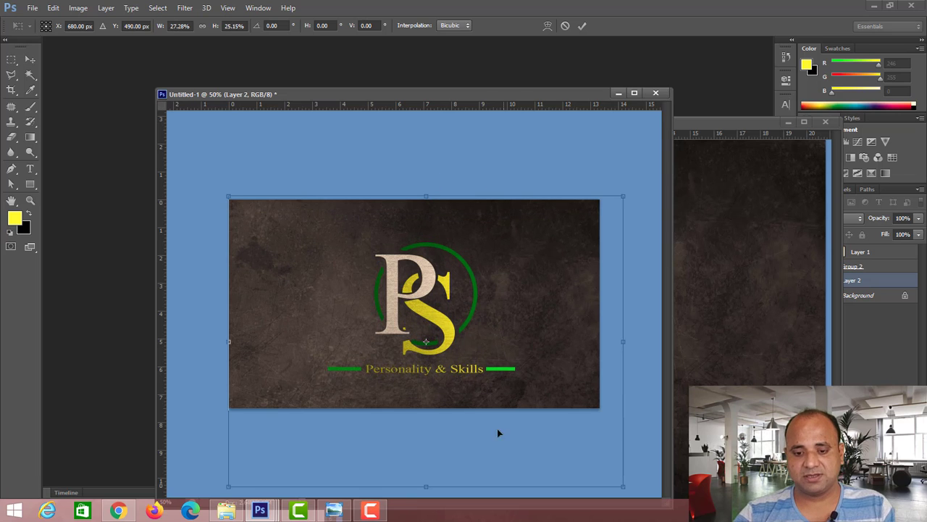
pyautogui.hotkey('ctrl', '-')
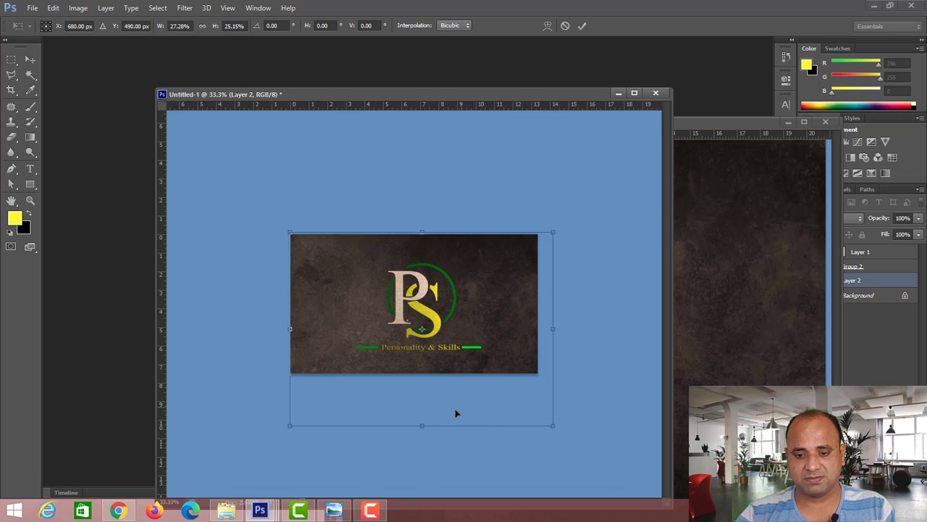
pyautogui.moveTo(422, 433); pyautogui.dragTo(422, 377)
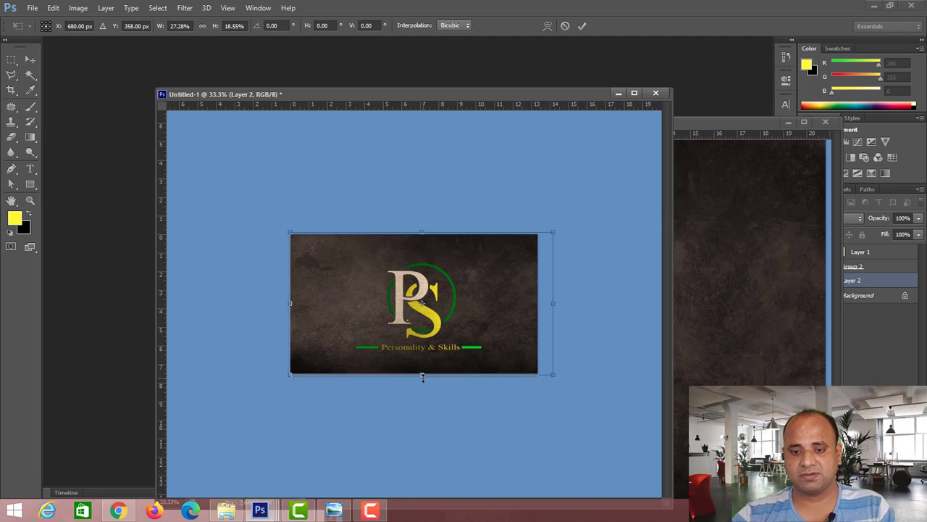
pyautogui.press('Return')
# - Briefly drop the texture layer to 30% opacity, then restore it to full opacity
pyautogui.press('3')
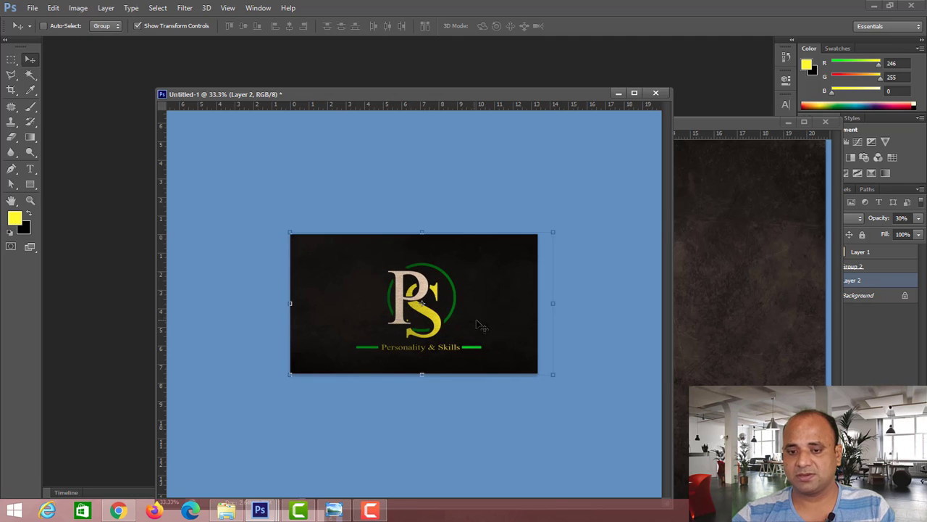
pyautogui.press('0')
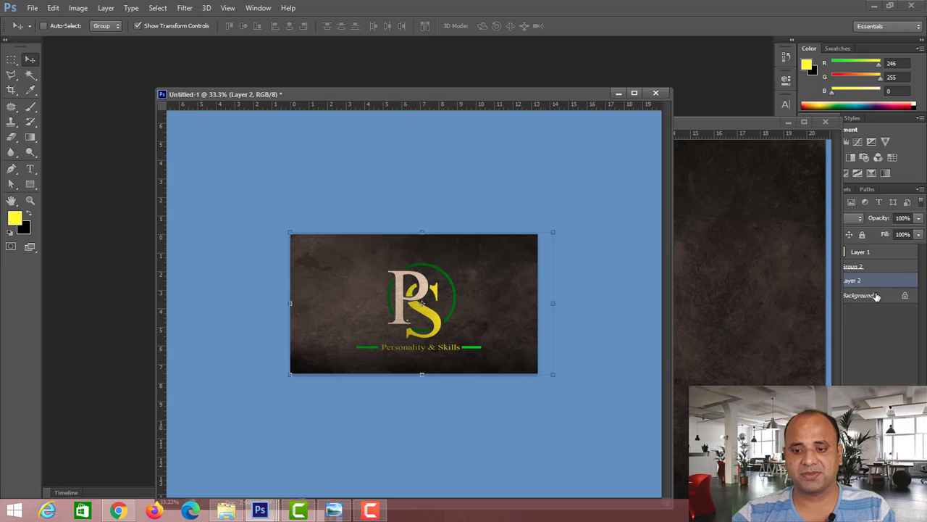
pyautogui.click(876, 295)
pyautogui.click(869, 280)
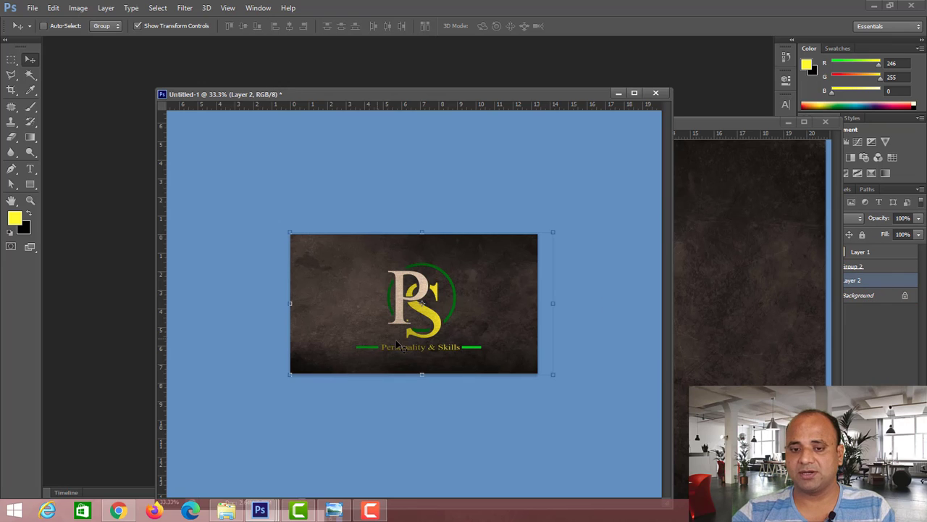
# - Add a Group 2 drop shadow: distance 16 px, angle 120°, spread 16%, larger size
pyautogui.click(879, 268)
pyautogui.doubleClick(905, 273)
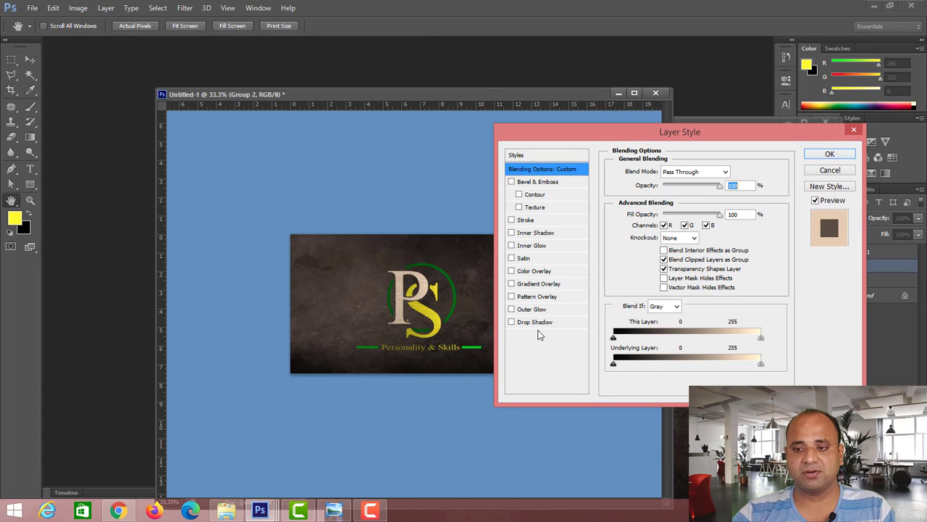
pyautogui.click(539, 322)
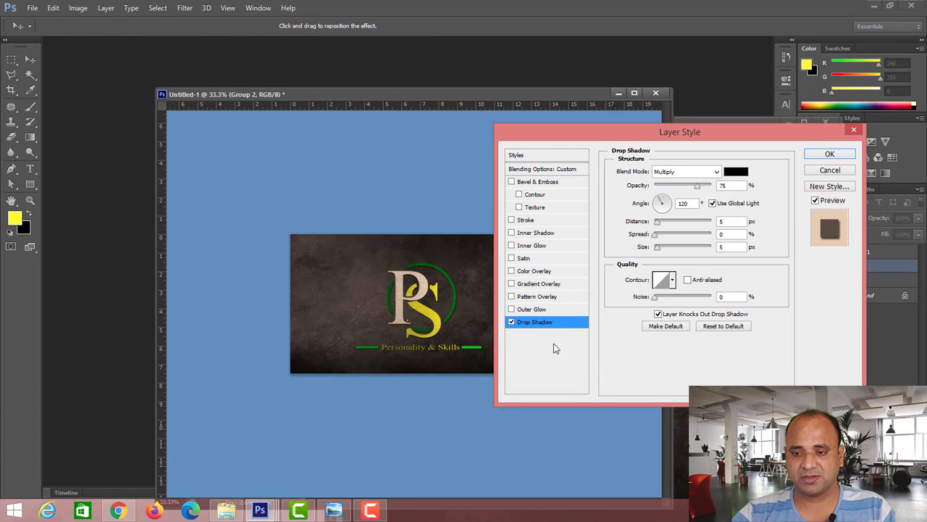
pyautogui.moveTo(660, 226); pyautogui.dragTo(678, 229)
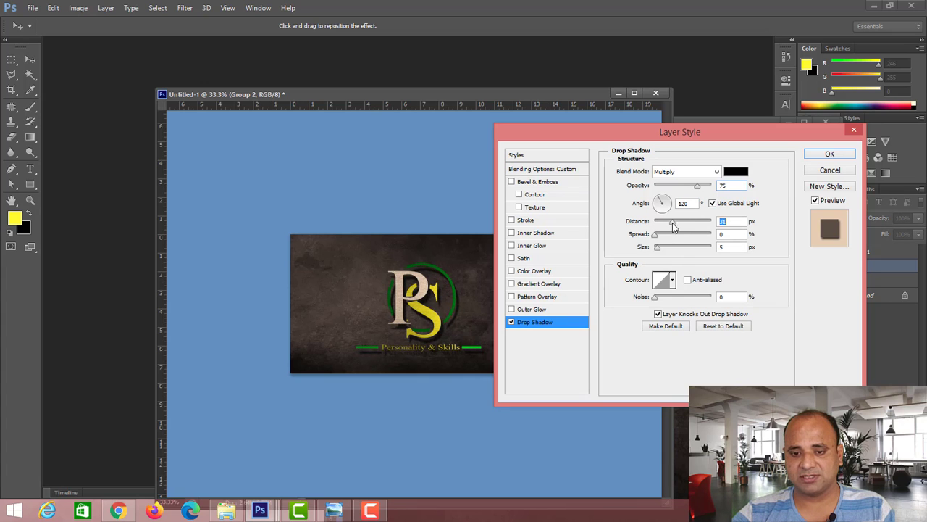
pyautogui.moveTo(678, 229)
pyautogui.mouseDown()
pyautogui.moveTo(687, 229)
pyautogui.moveTo(664, 230)
pyautogui.mouseUp()
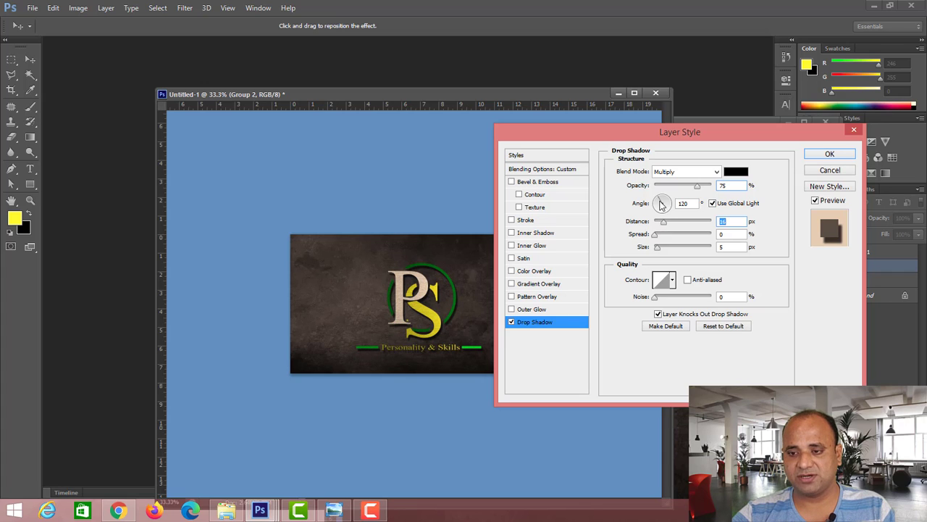
pyautogui.moveTo(664, 210); pyautogui.dragTo(657, 199)
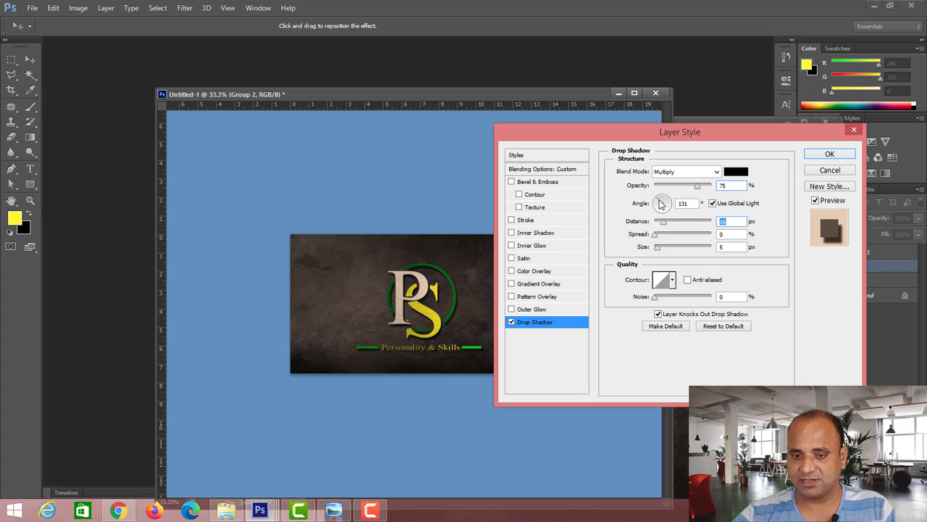
pyautogui.write('120')
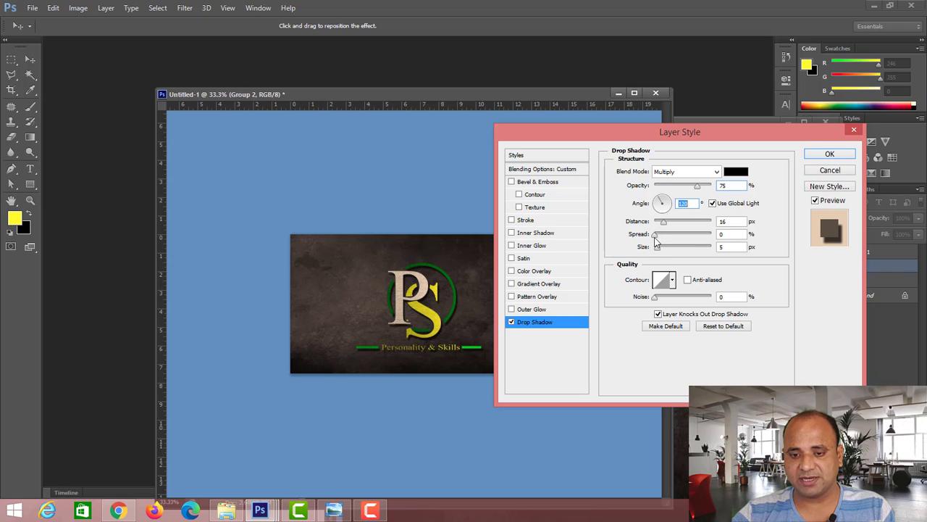
pyautogui.moveTo(654, 235); pyautogui.dragTo(661, 236)
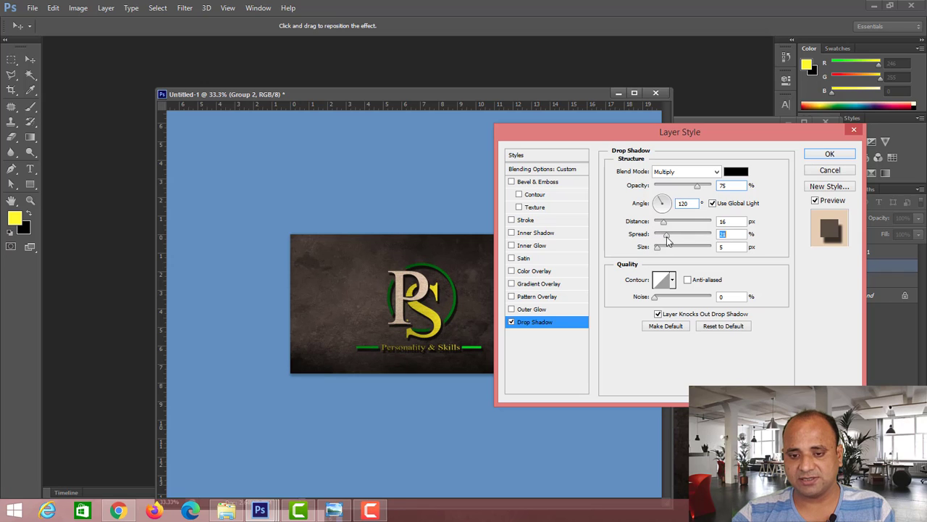
pyautogui.moveTo(657, 248)
pyautogui.mouseDown()
pyautogui.moveTo(668, 248)
pyautogui.moveTo(658, 252)
pyautogui.mouseUp()
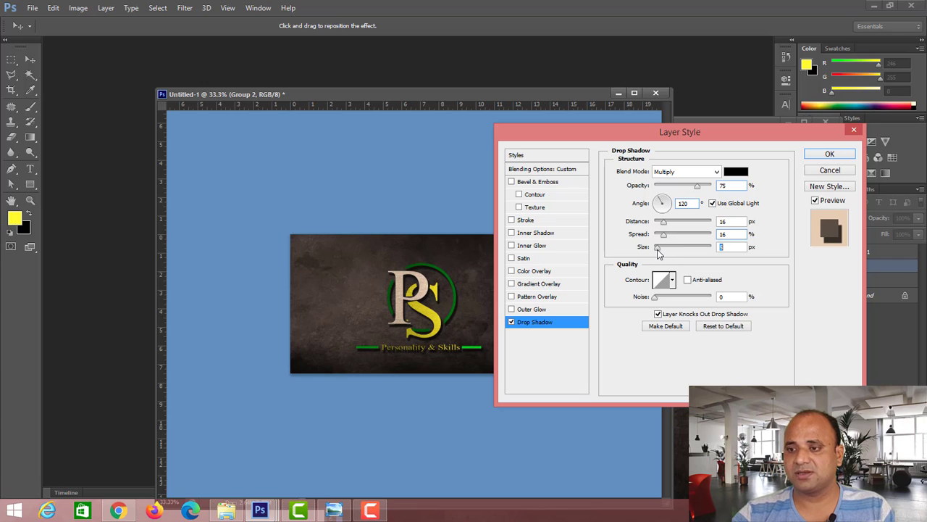
pyautogui.click(830, 155)
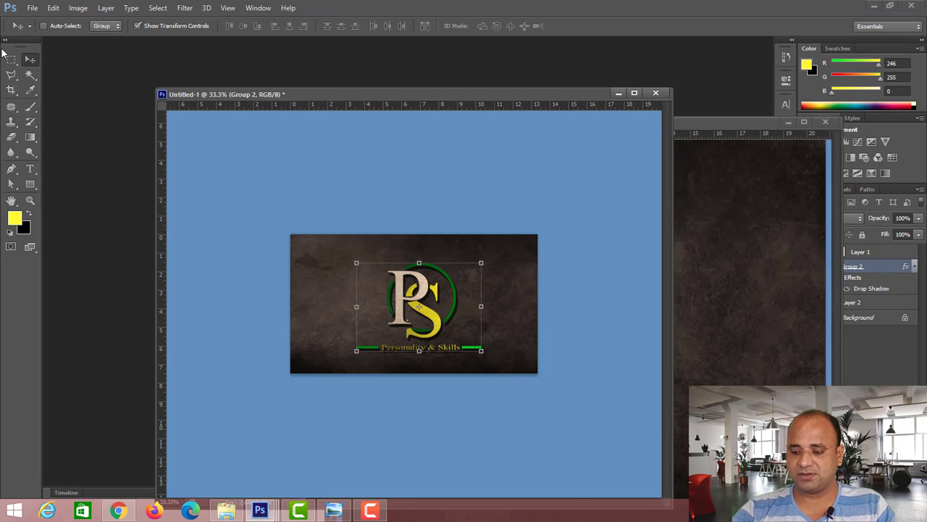
# - Switch to the Rectangular Marquee tool and zoom in on the finished logo
pyautogui.click(11, 58)
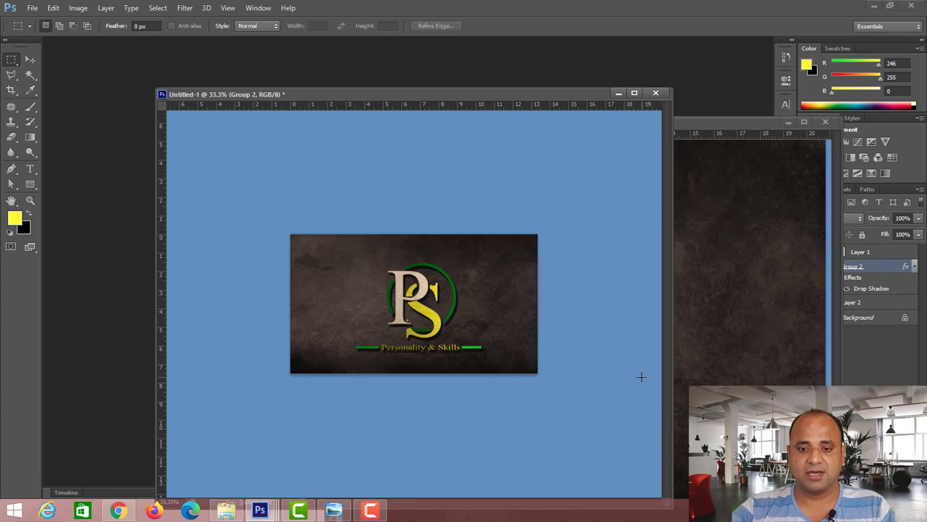
pyautogui.hotkey('ctrl', '+')
pyautogui.hotkey('ctrl', '+')
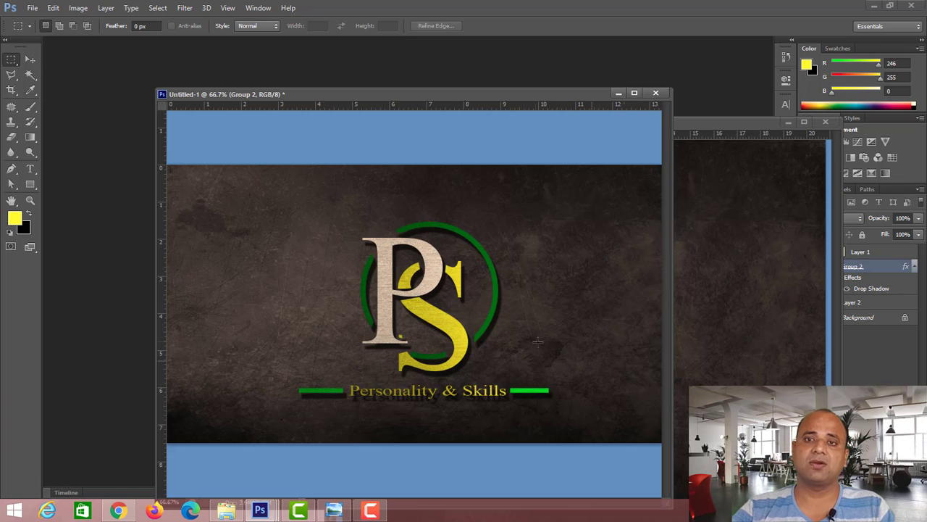